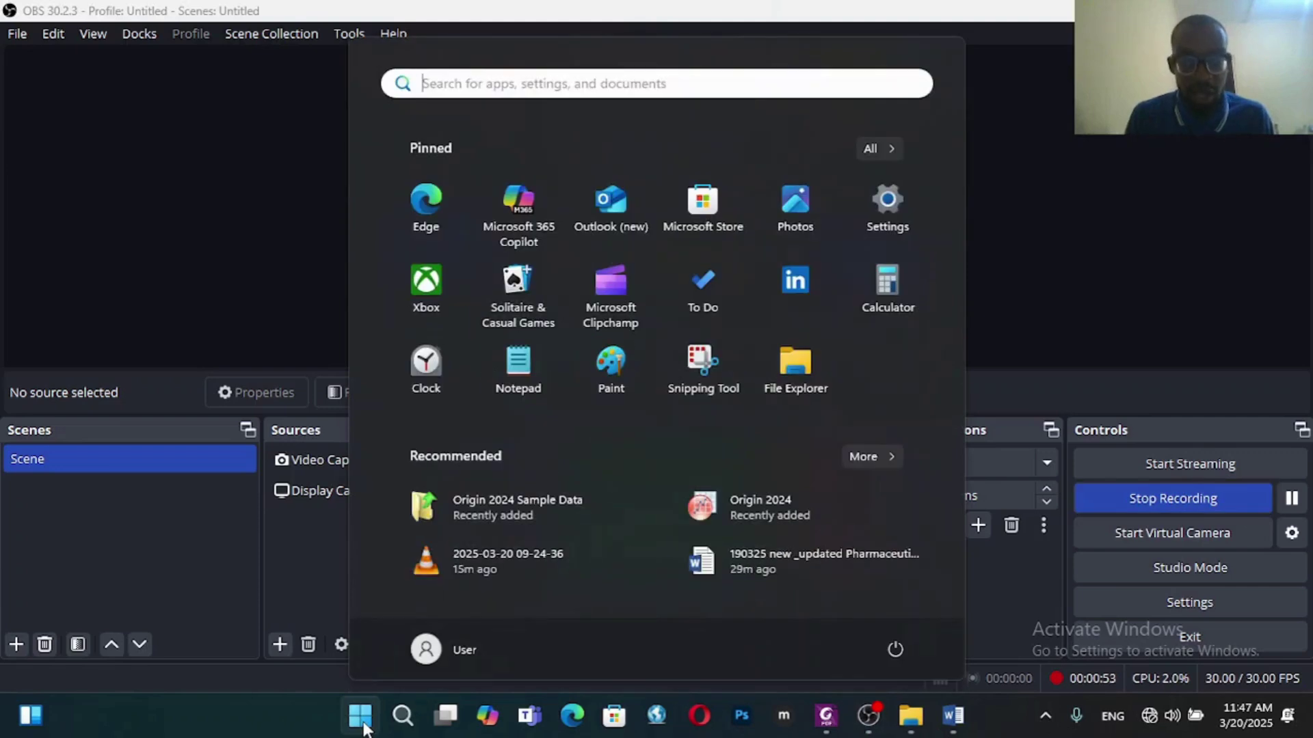
Step: Find and launch ChemDraw 22.0.0 64-bit
text(chem)
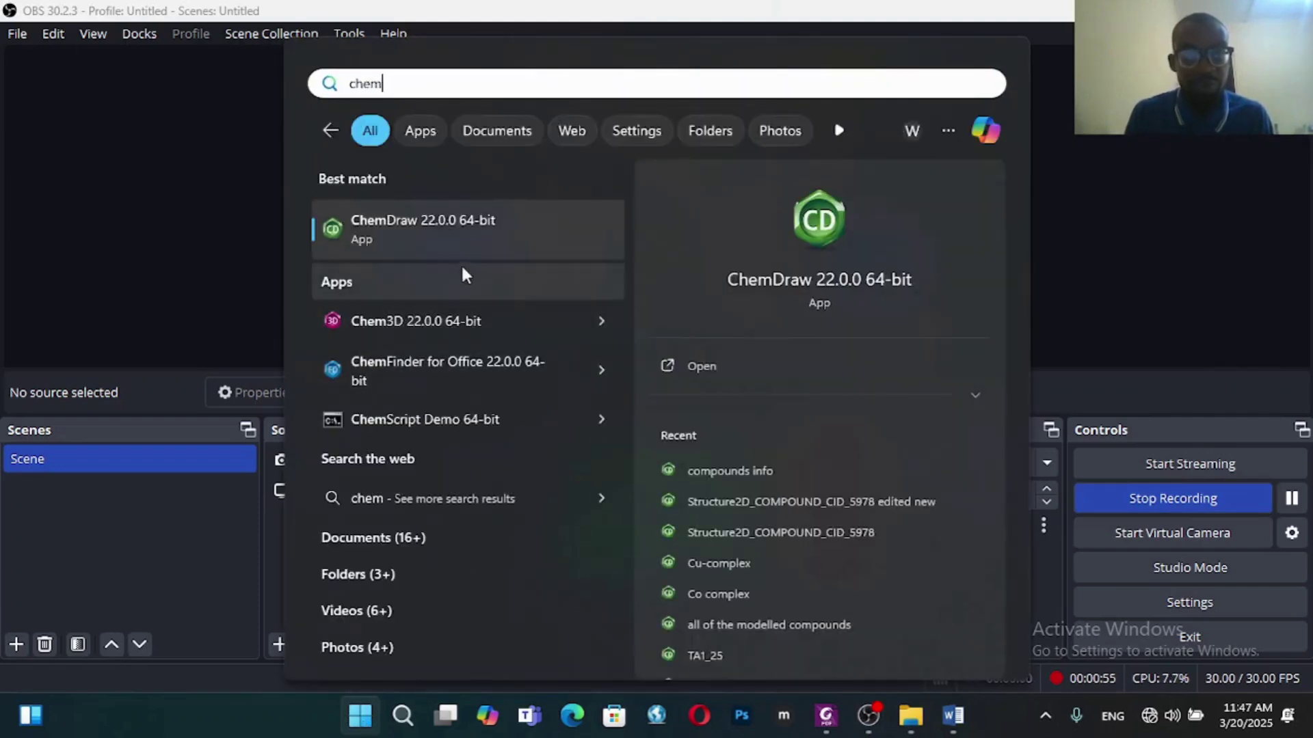
click(453, 233)
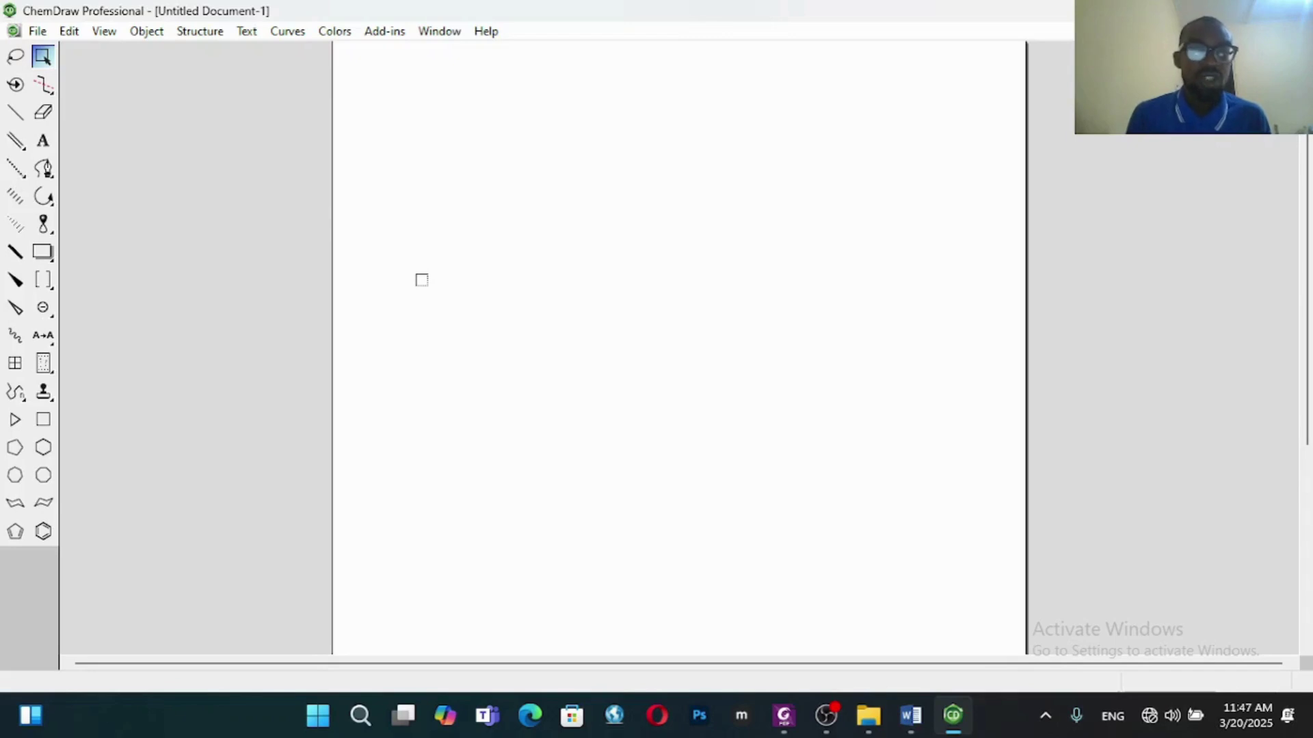
click(37, 34)
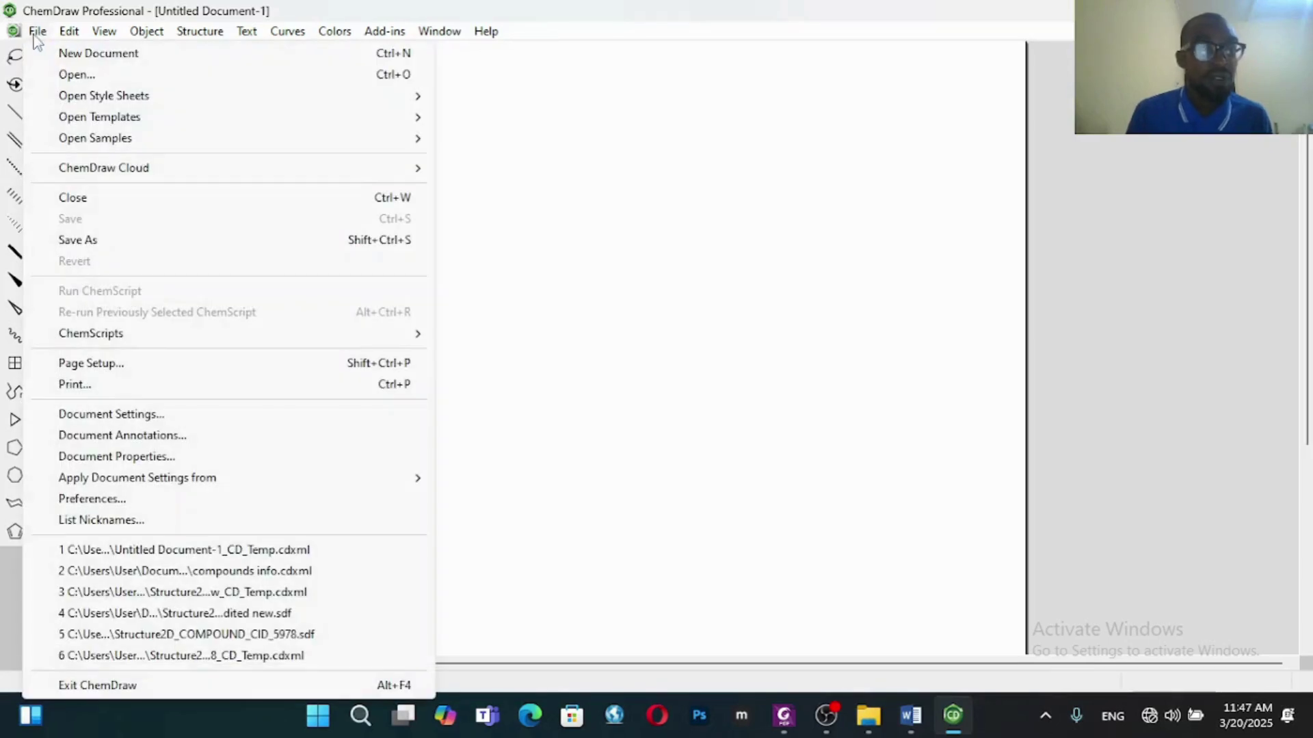
mouse_move(69, 39)
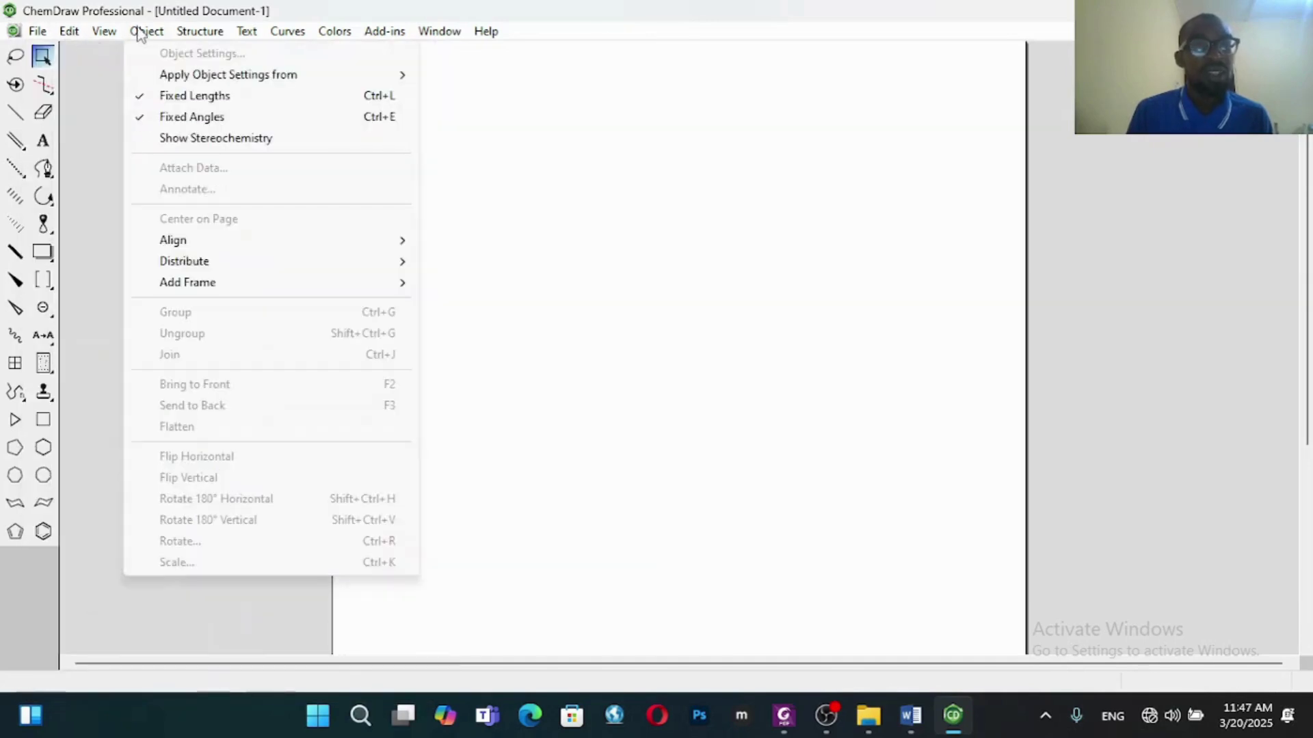
mouse_move(152, 37)
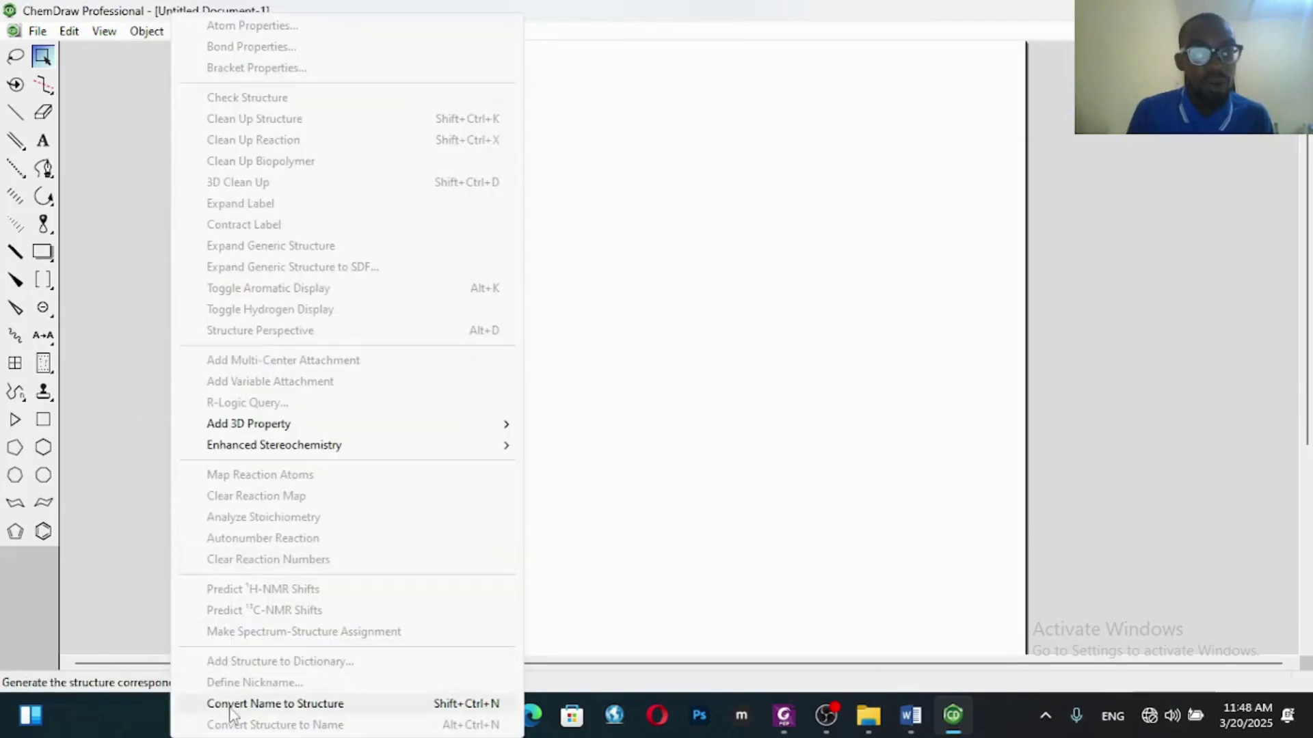
click(316, 9)
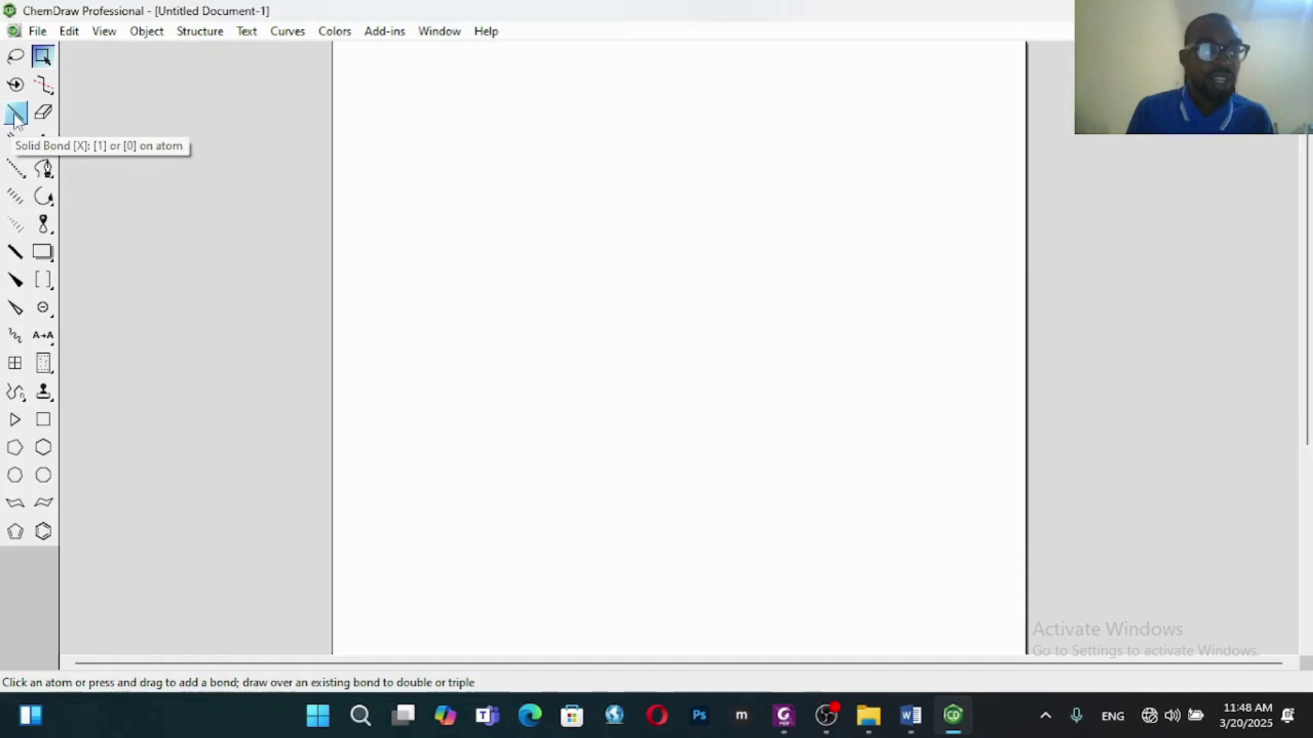
Step: Draw a three-carbon chain from two connected solid bonds in the upper part of the page
click(15, 115)
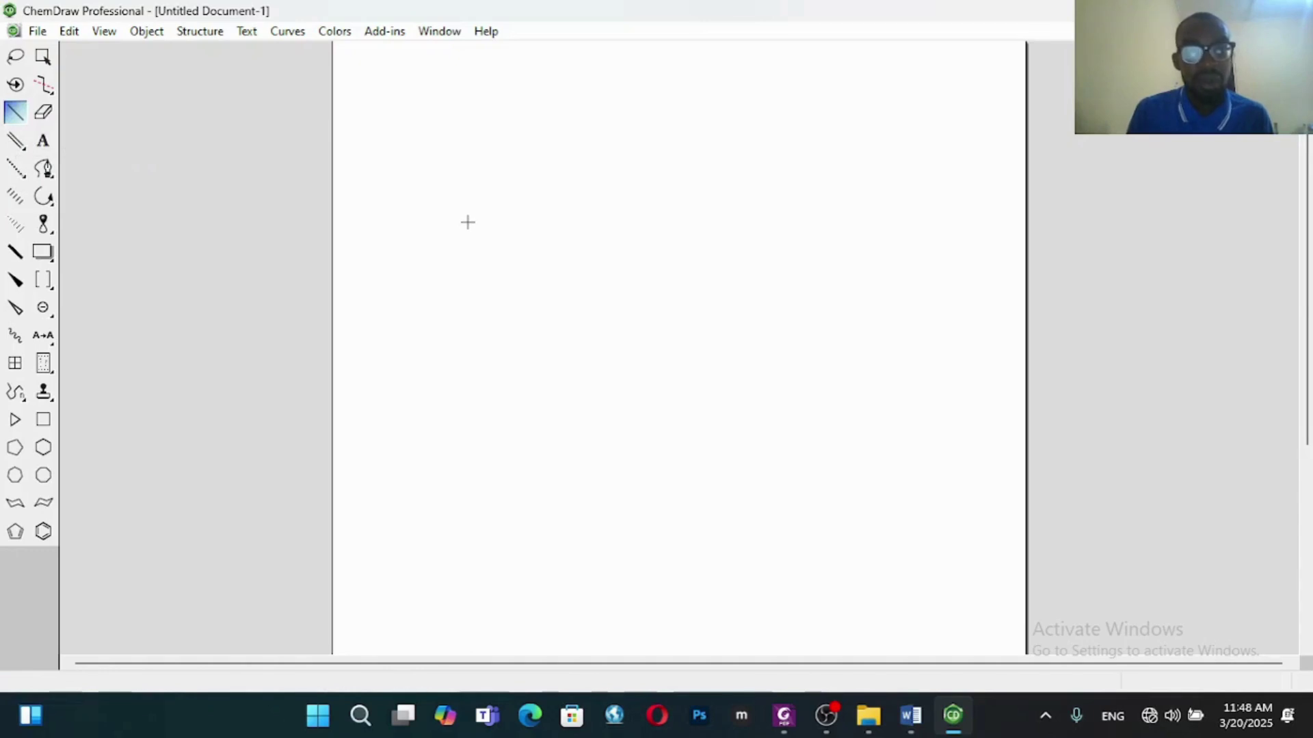
drag(478, 217, 504, 192)
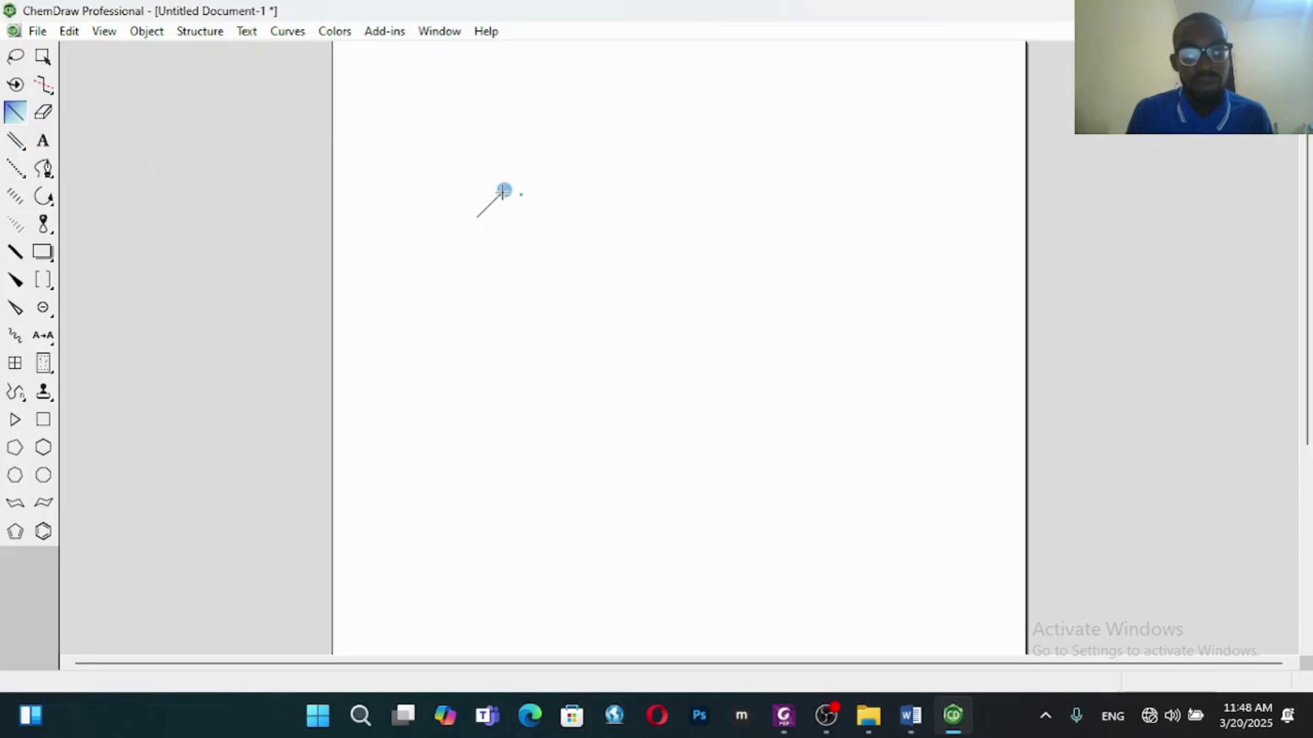
drag(504, 192, 539, 206)
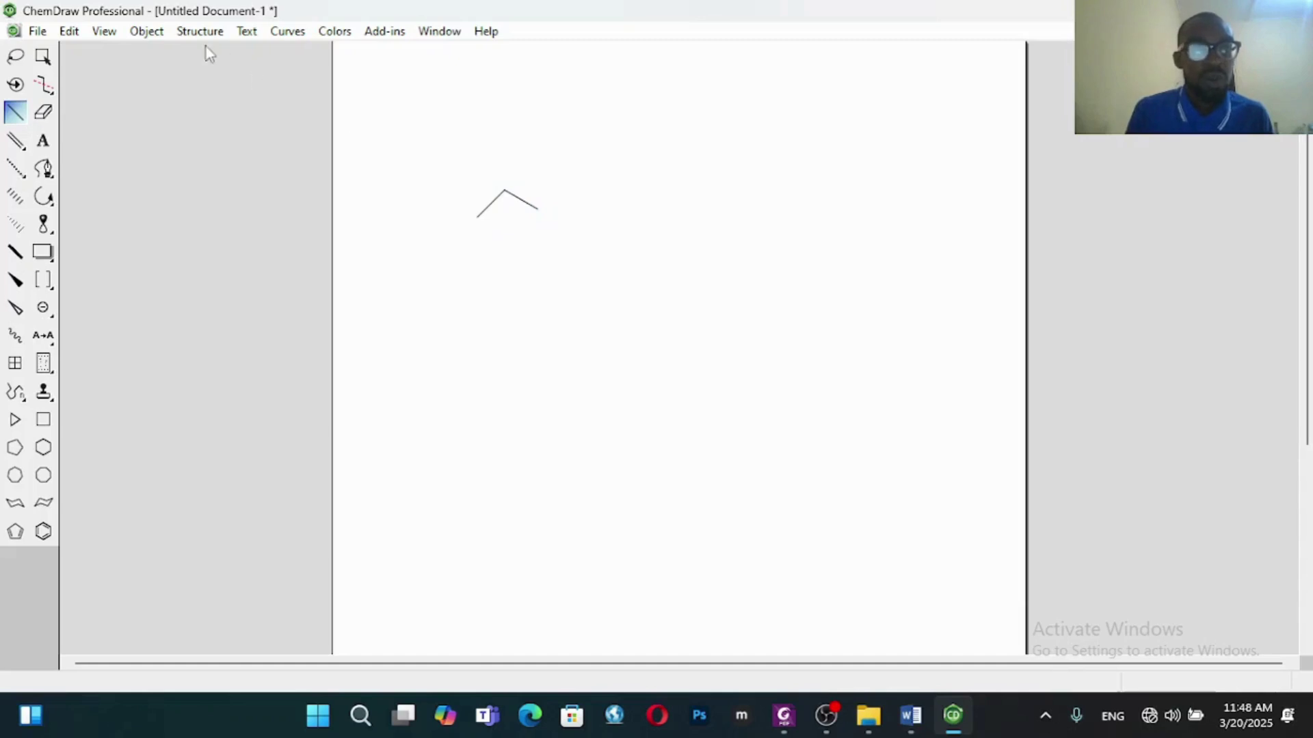
Step: Generate the chemical name of the three-carbon chain with Convert Structure to Name
click(44, 58)
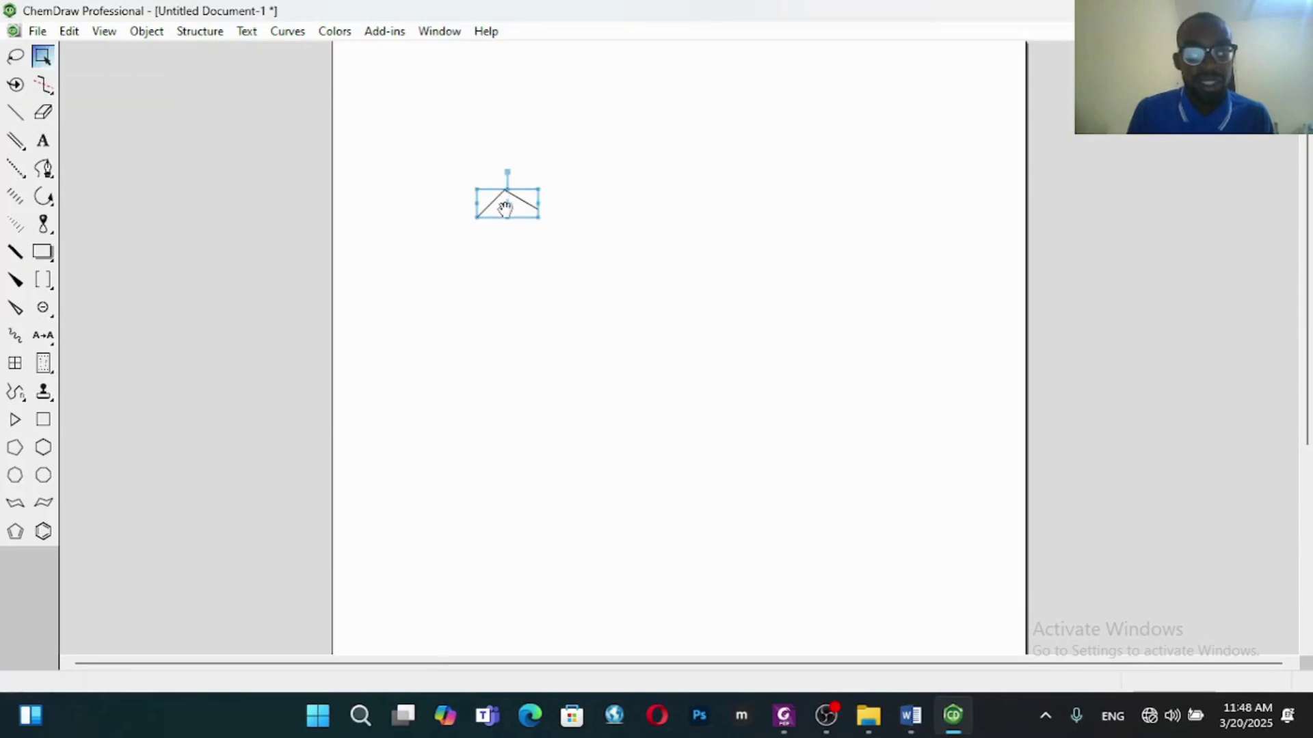
click(200, 31)
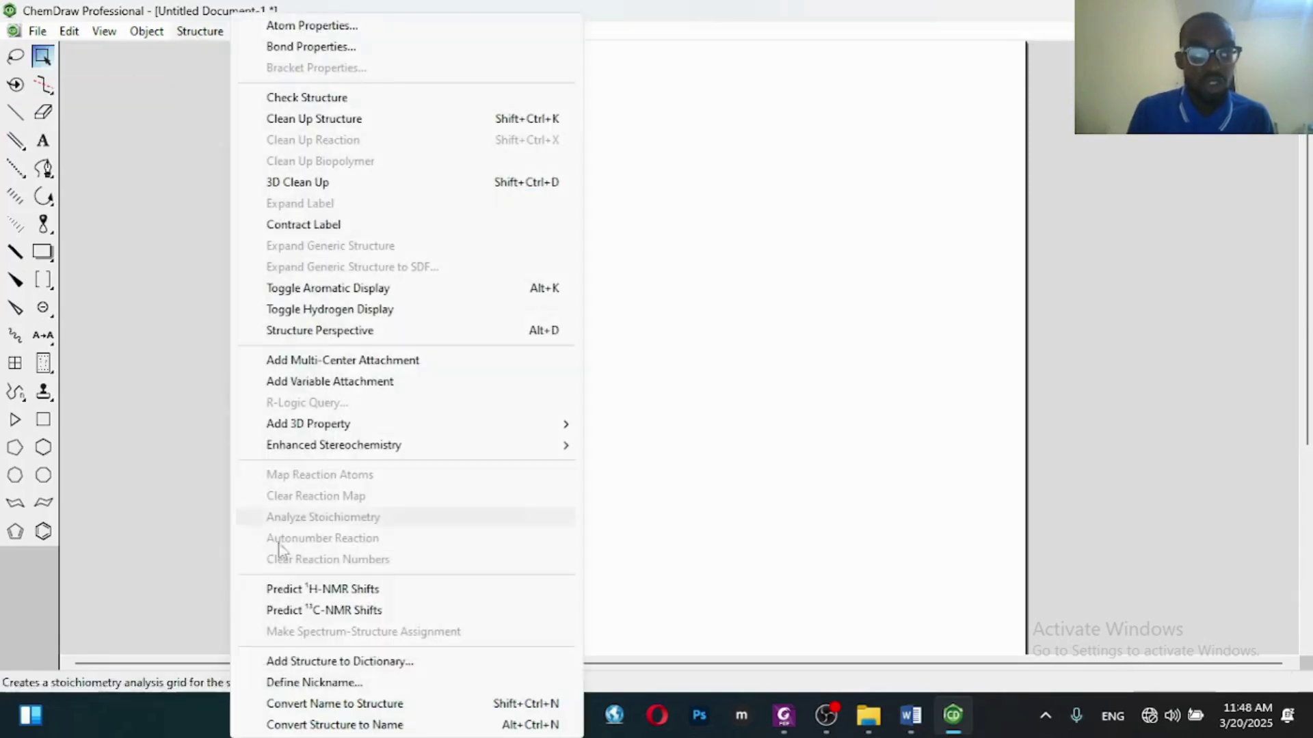
click(352, 726)
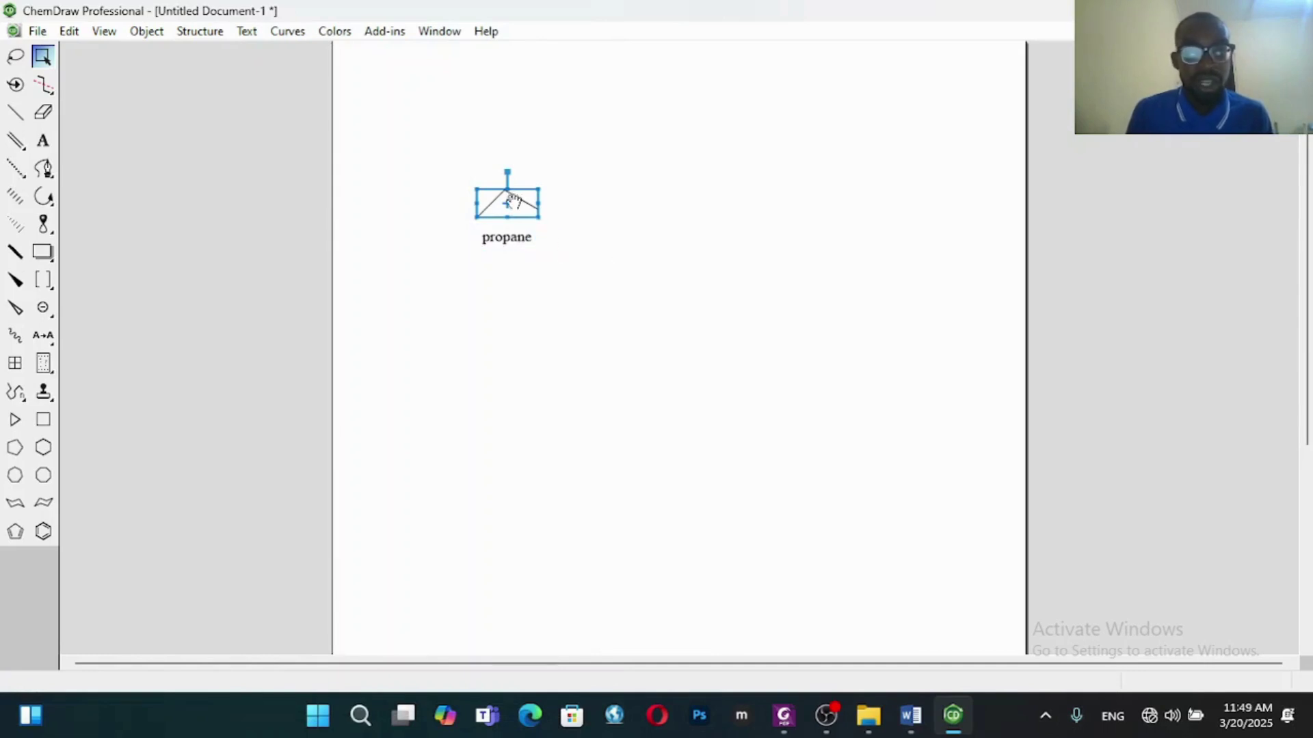
Step: Tidy the bond geometry of the propane structure with Clean Up Structure, then deselect it
right_click(513, 203)
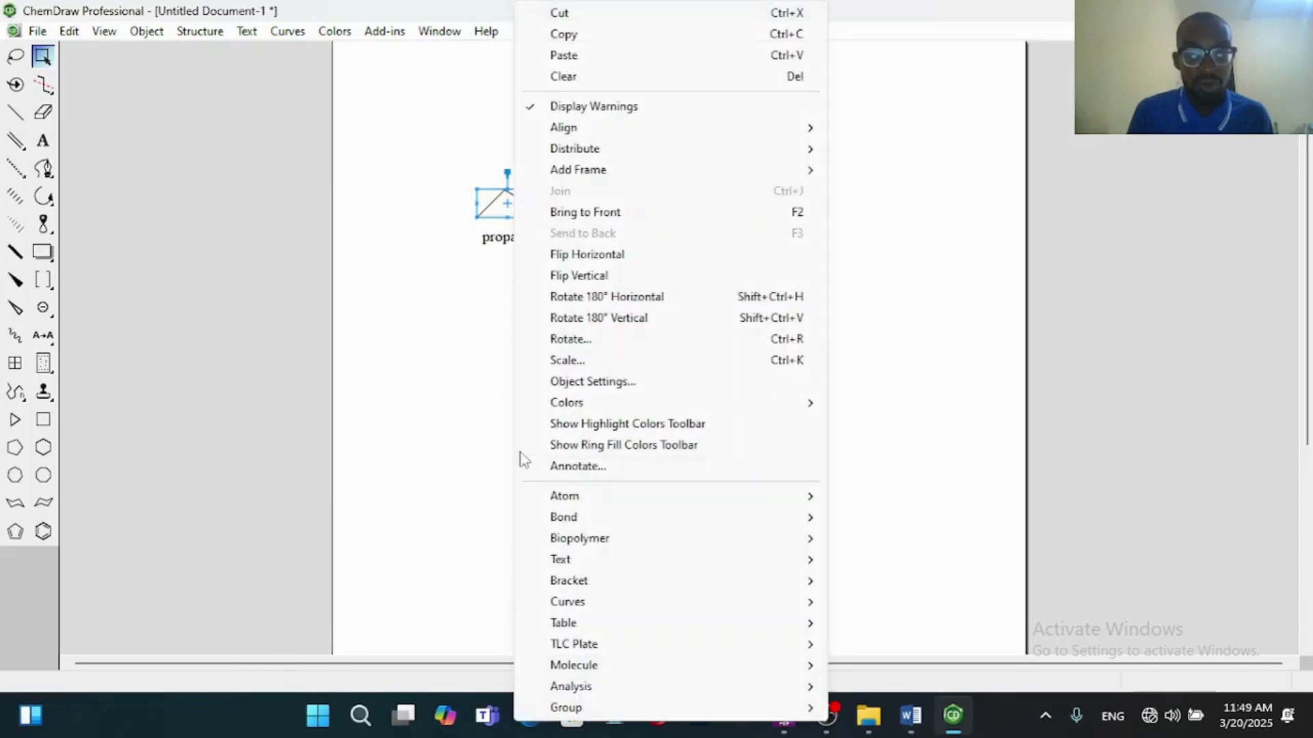
mouse_move(581, 668)
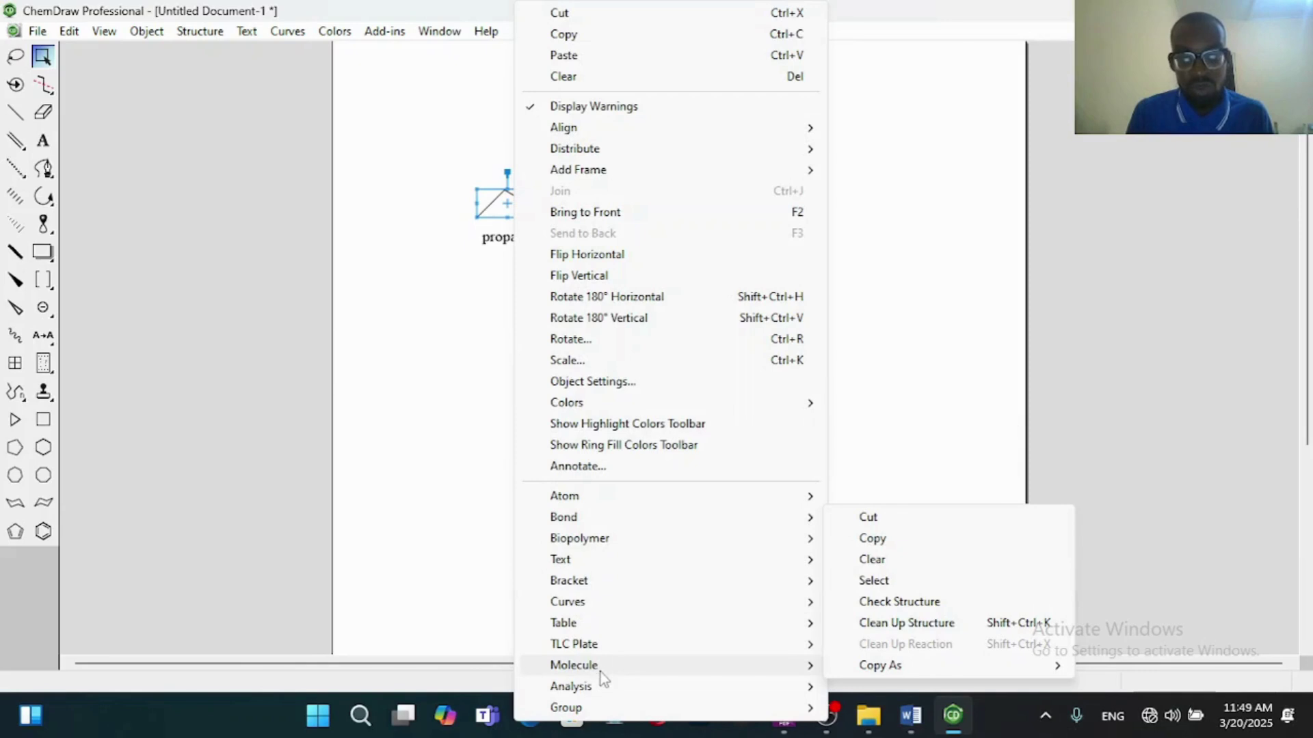
click(902, 622)
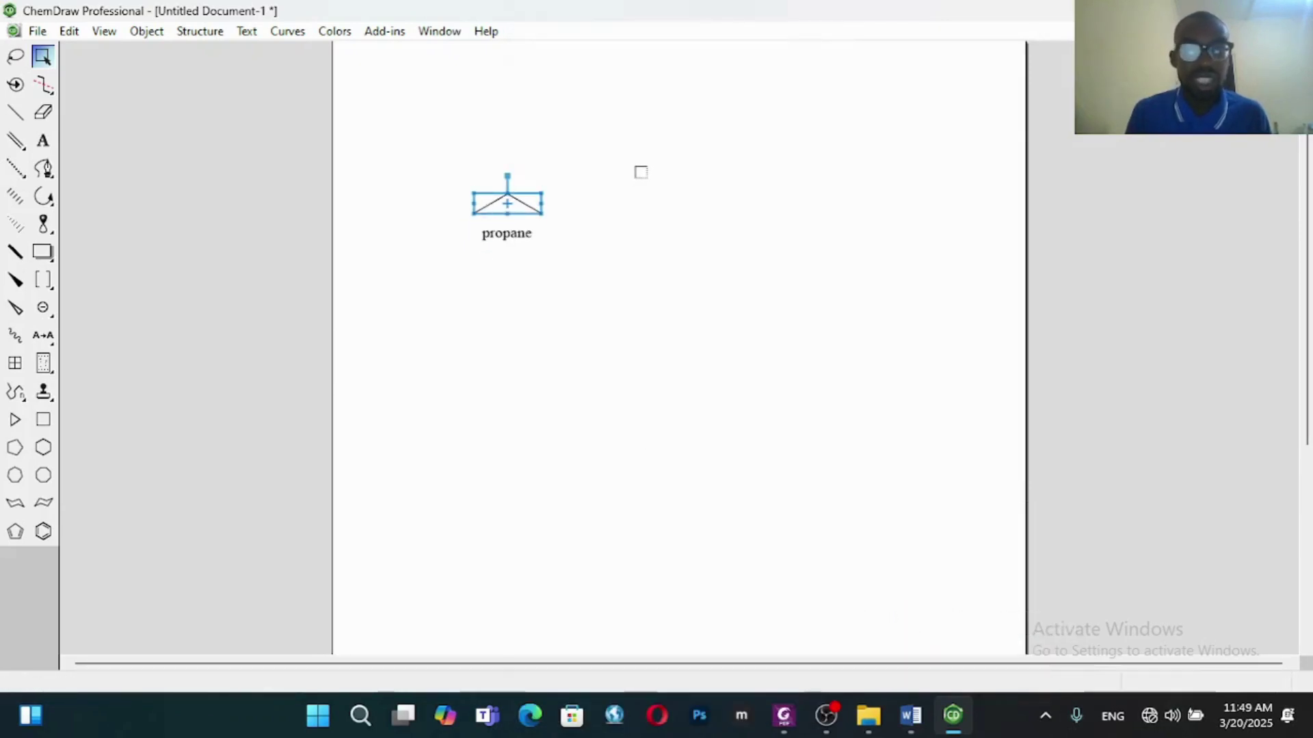
click(620, 158)
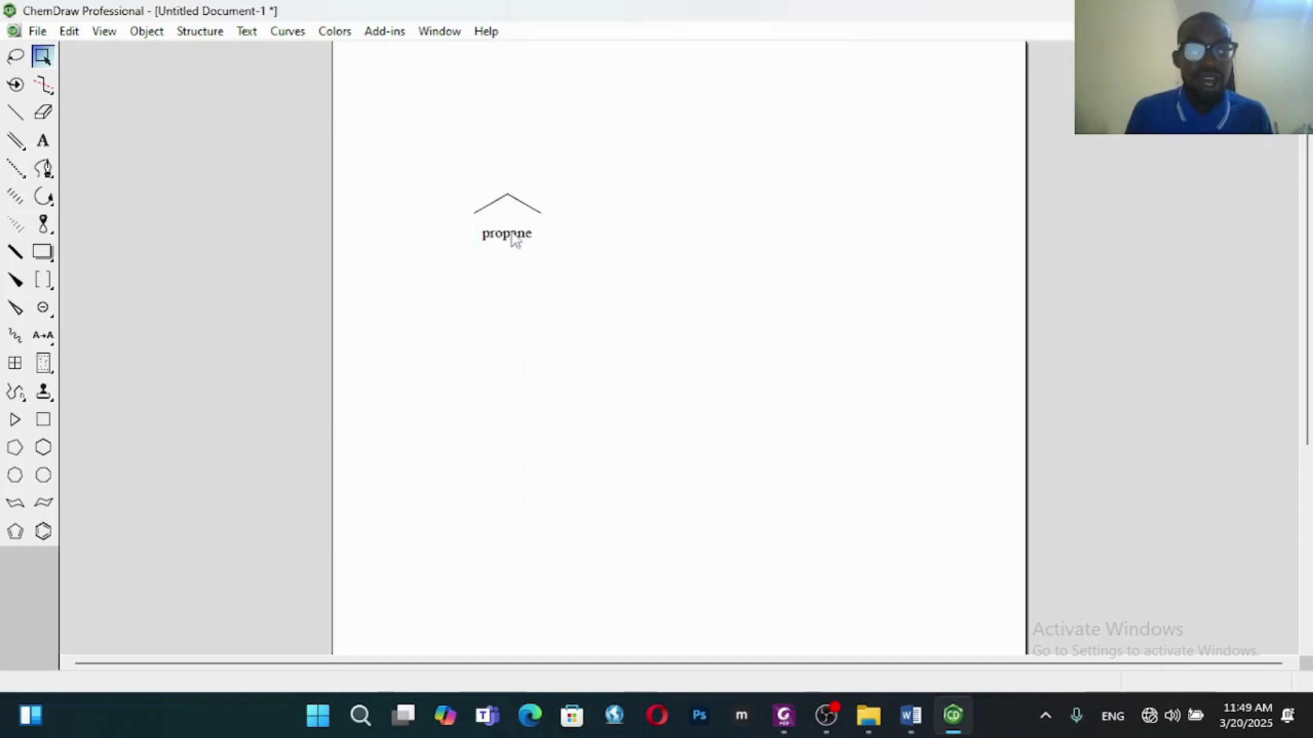
Step: Show atom numbers on all carbons of the propane structure
drag(443, 158, 573, 233)
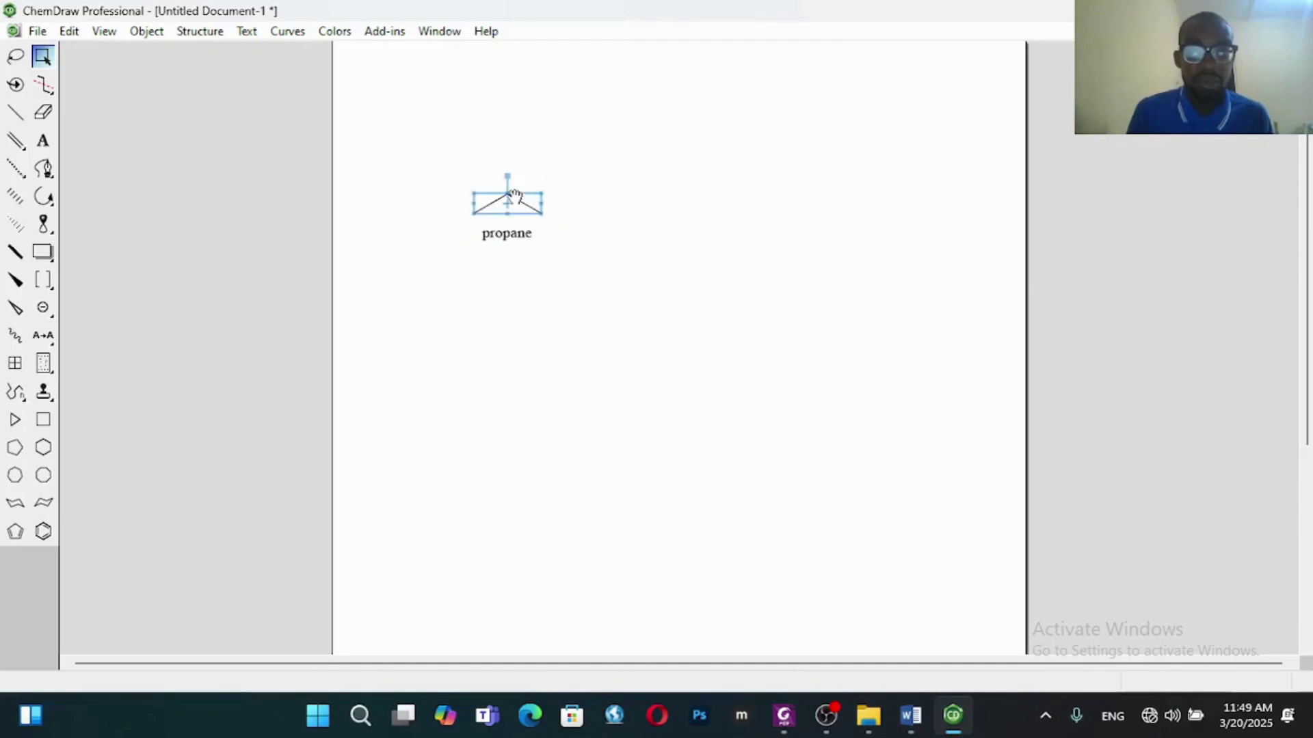
drag(404, 156, 659, 226)
right_click(511, 205)
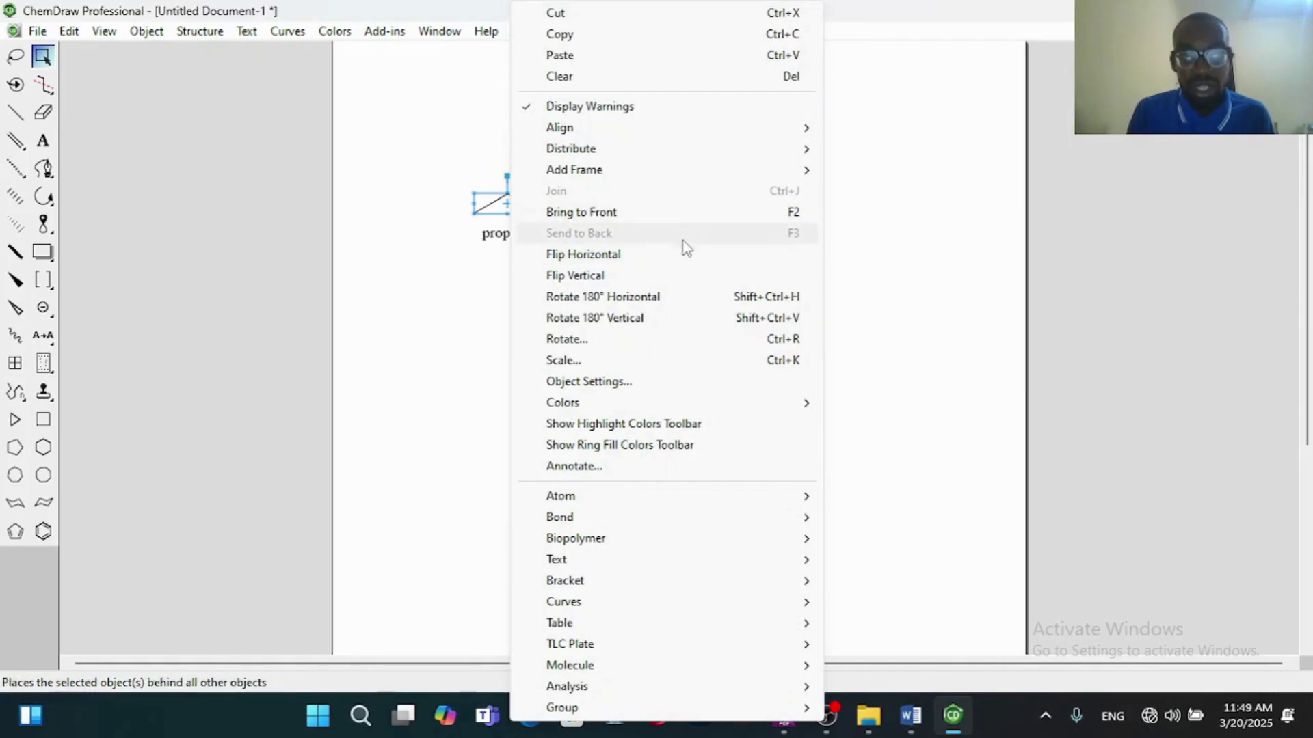
mouse_move(663, 495)
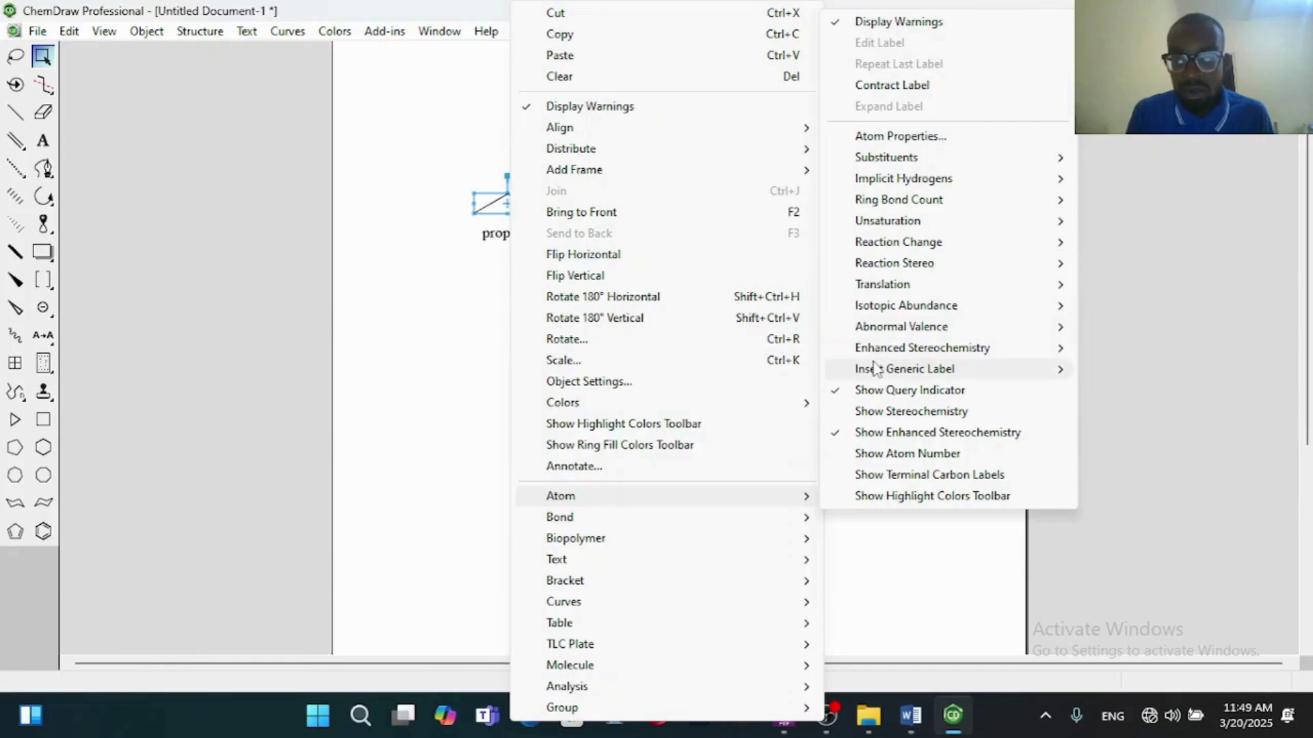
click(882, 457)
click(606, 295)
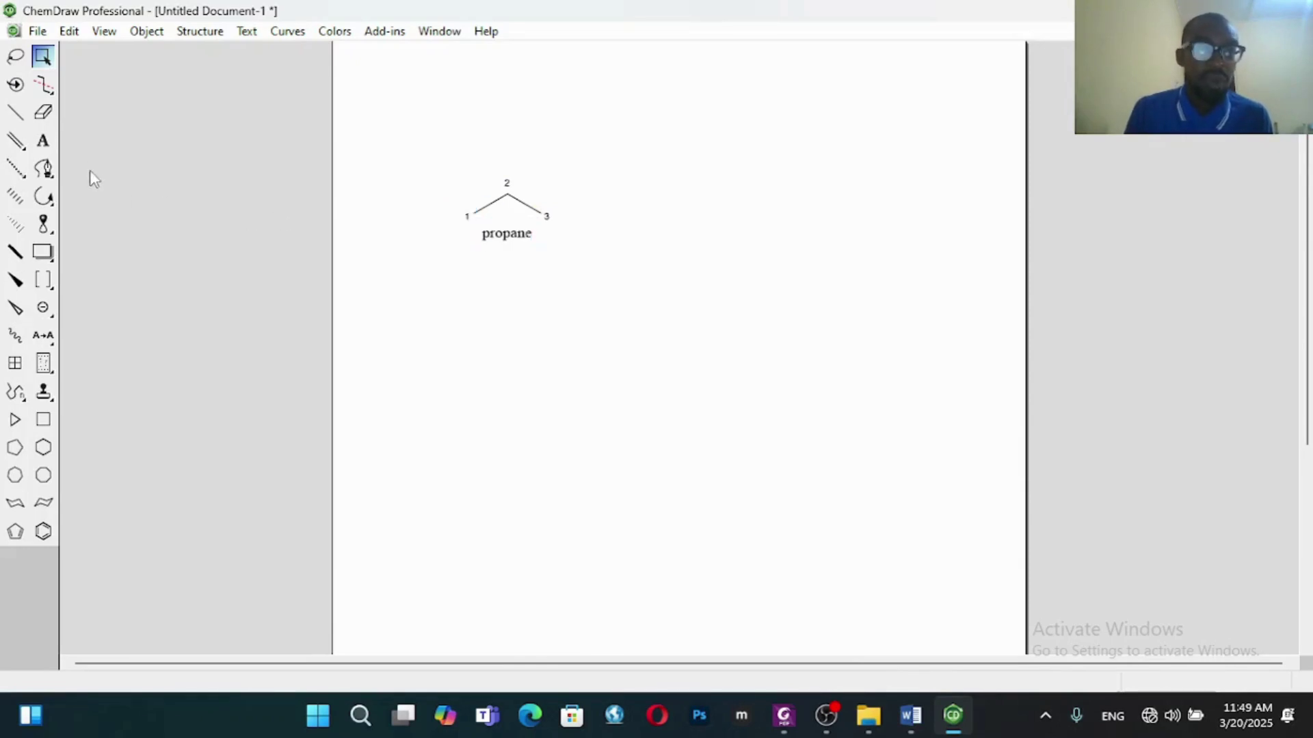
Step: Extend the zigzag chain with solid bonds to six carbons and add an upward methyl branch on carbon 2
click(17, 117)
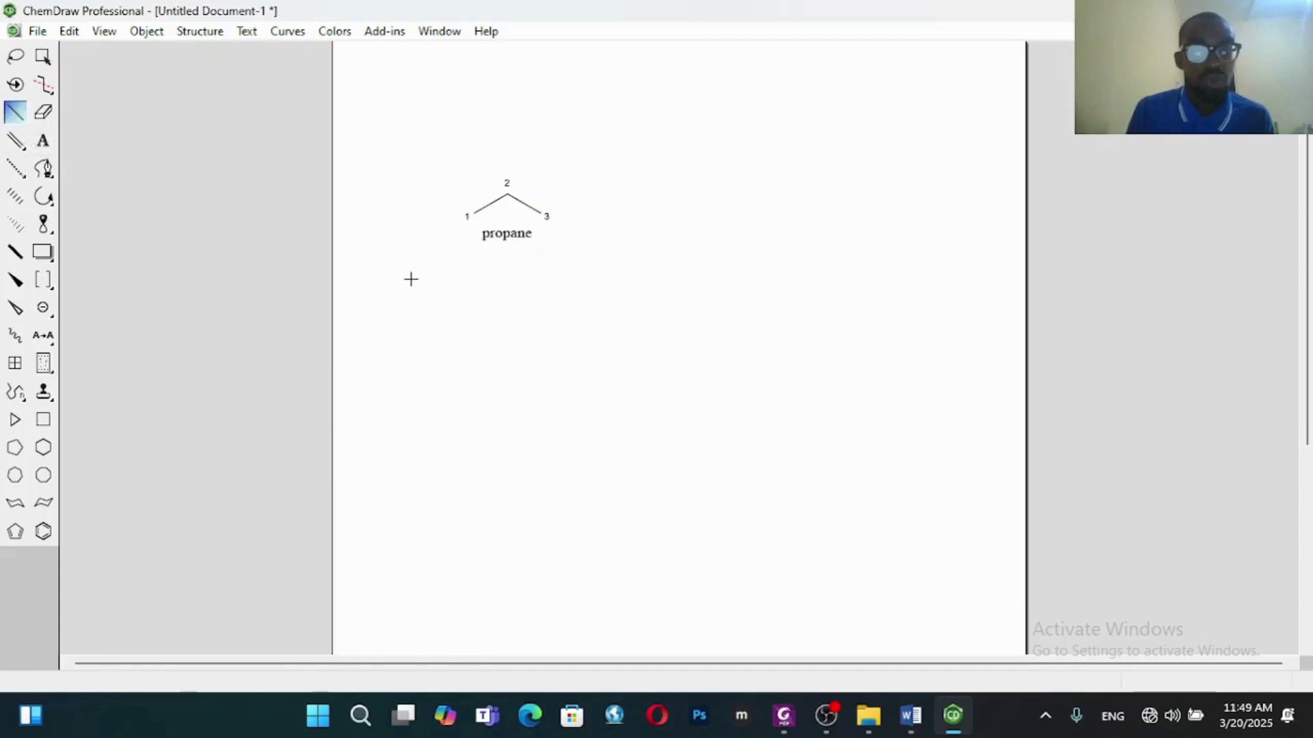
click(540, 214)
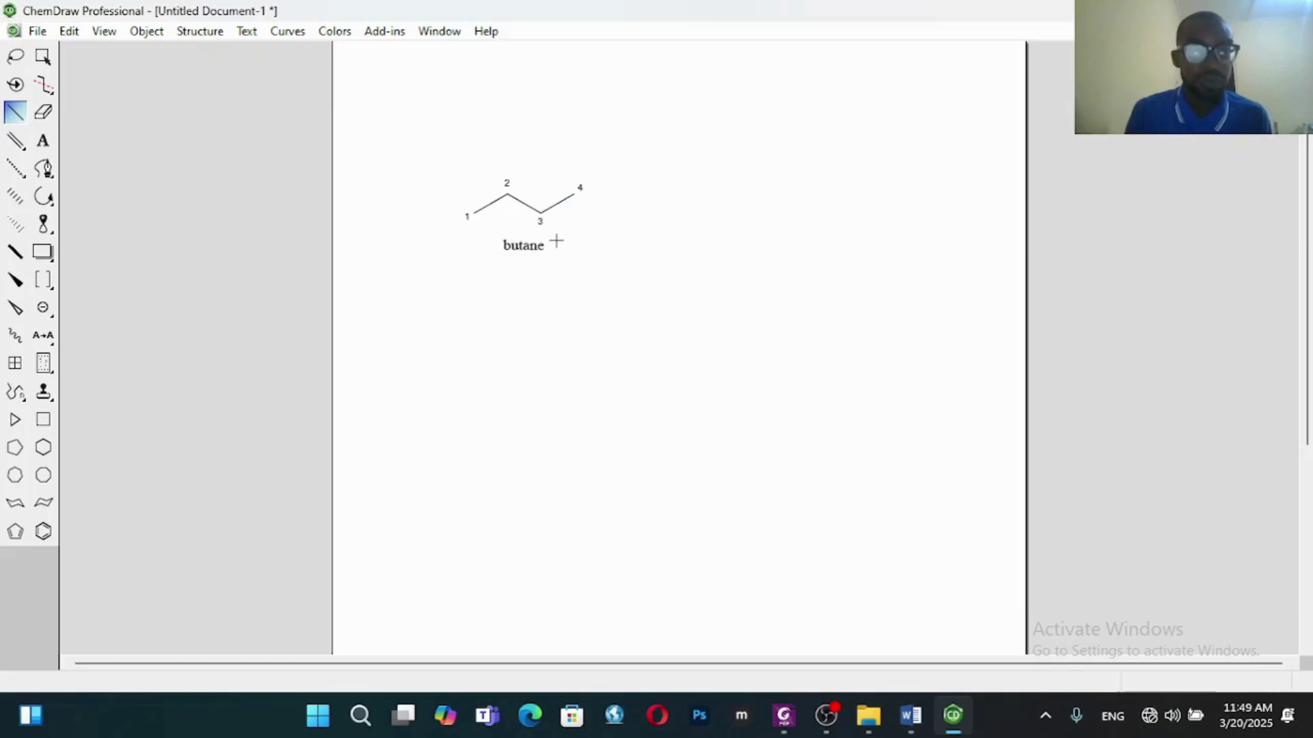
drag(579, 198, 604, 220)
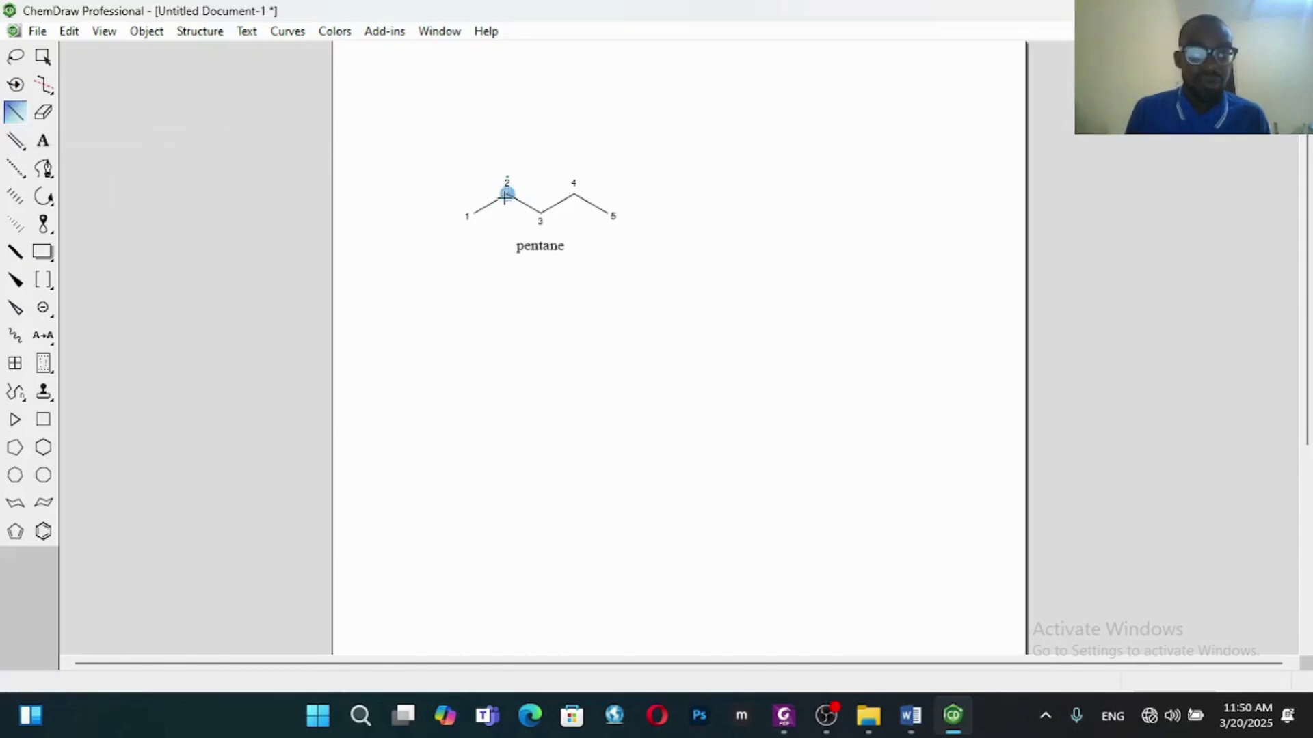
drag(506, 197, 506, 156)
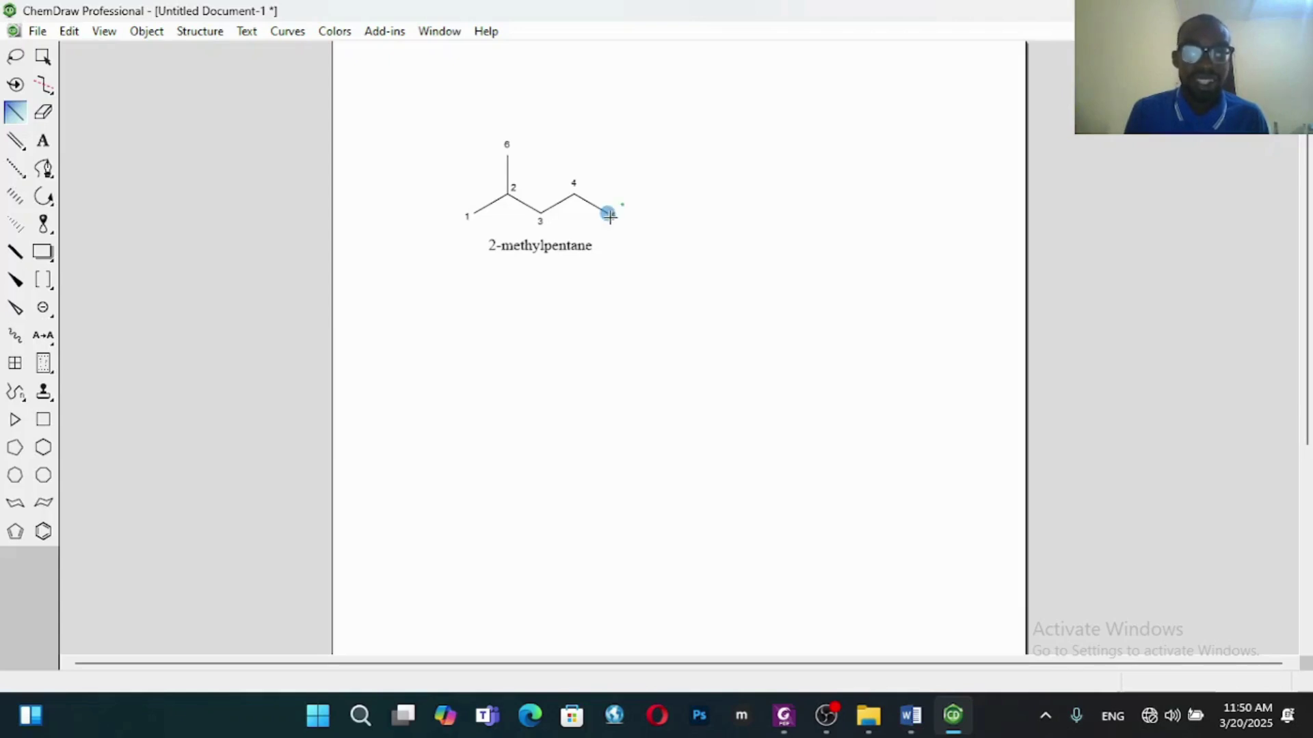
mouse_move(609, 216)
mouse_down()
mouse_move(648, 208)
mouse_move(641, 195)
mouse_up()
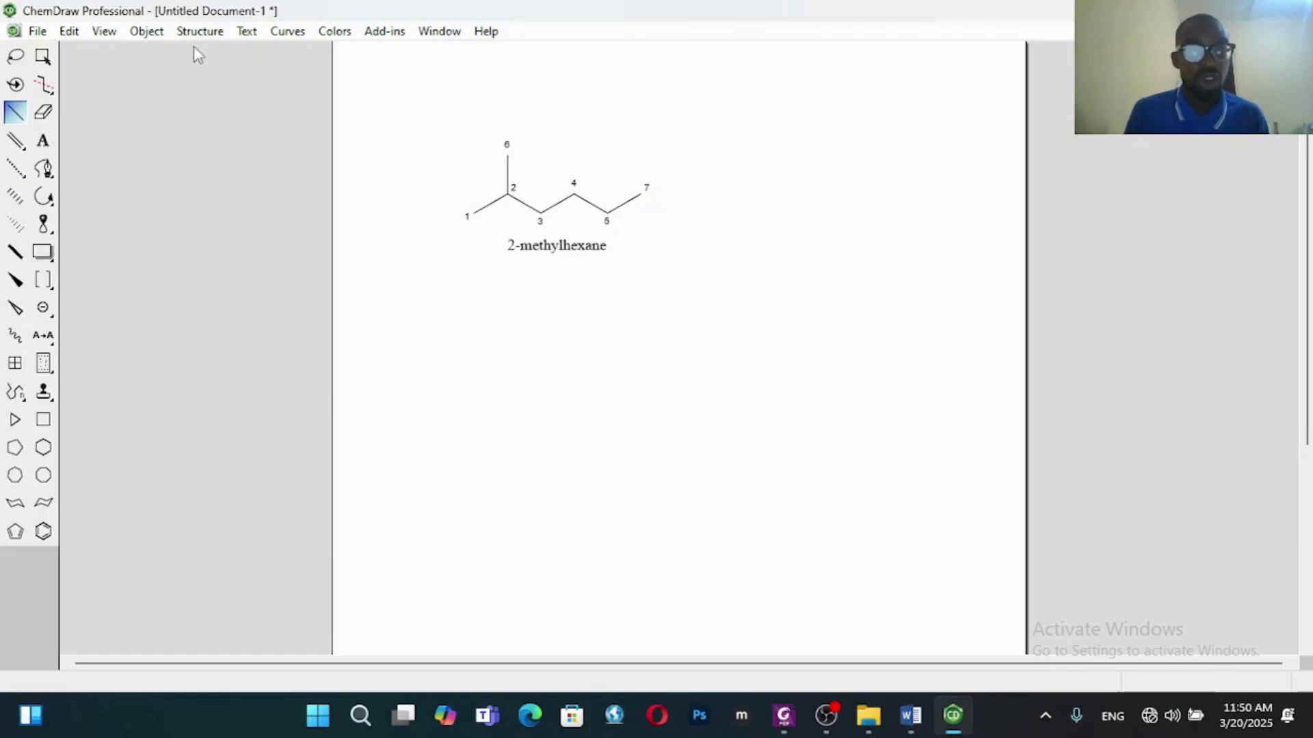
Step: Run Clean Up Structure twice on the 2-methylhexane molecule so the main chain lies horizontally, then deselect it
click(43, 58)
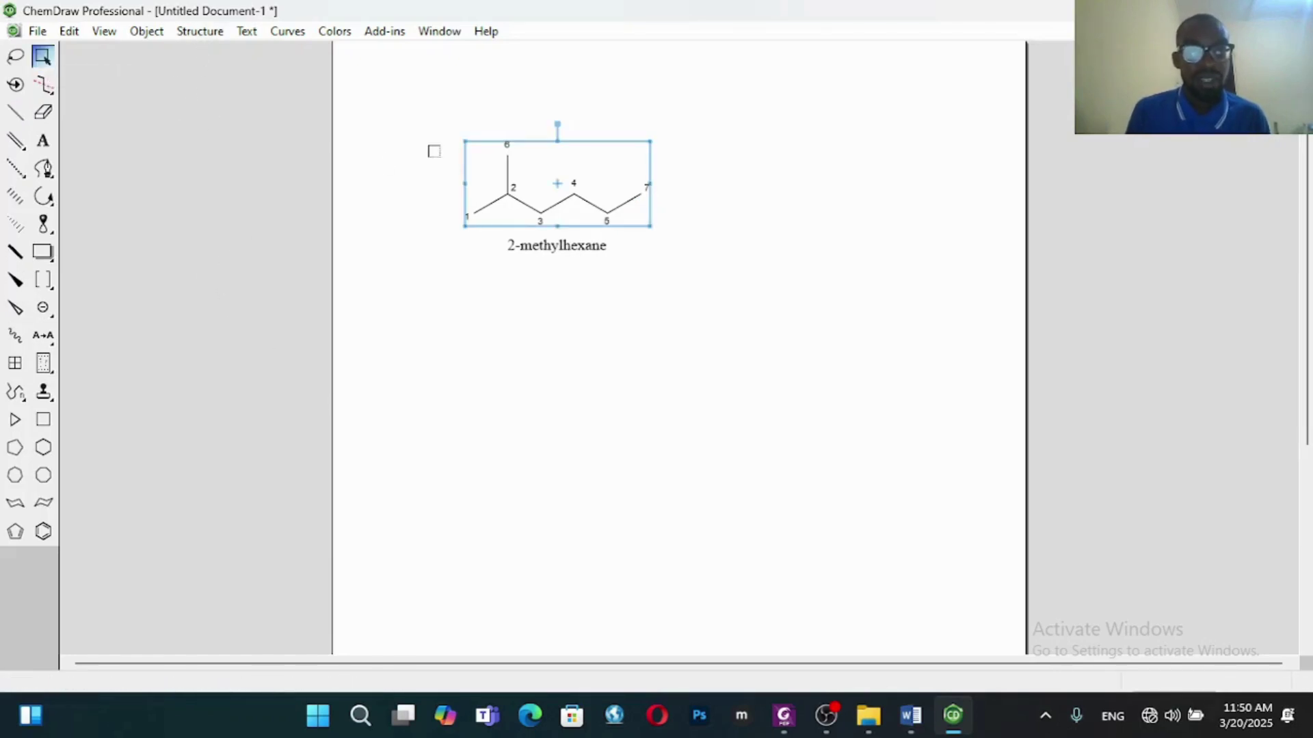
right_click(577, 171)
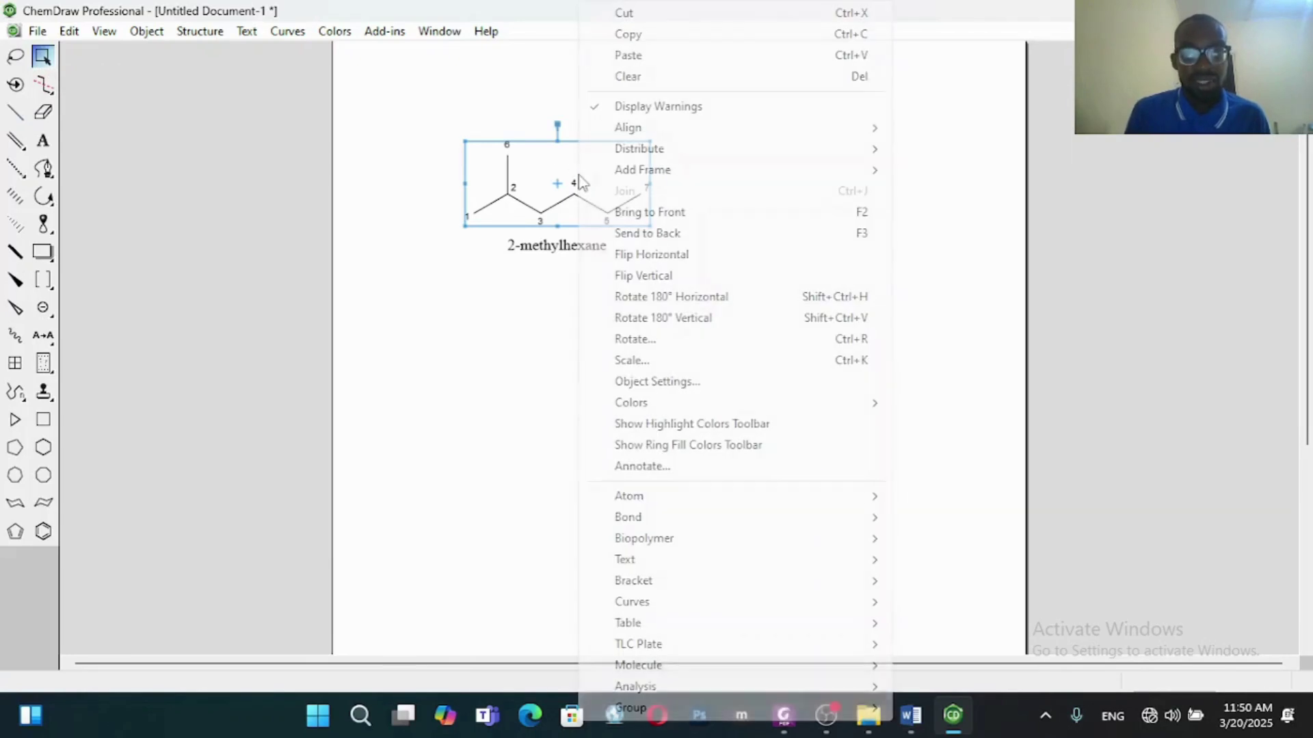
mouse_move(645, 666)
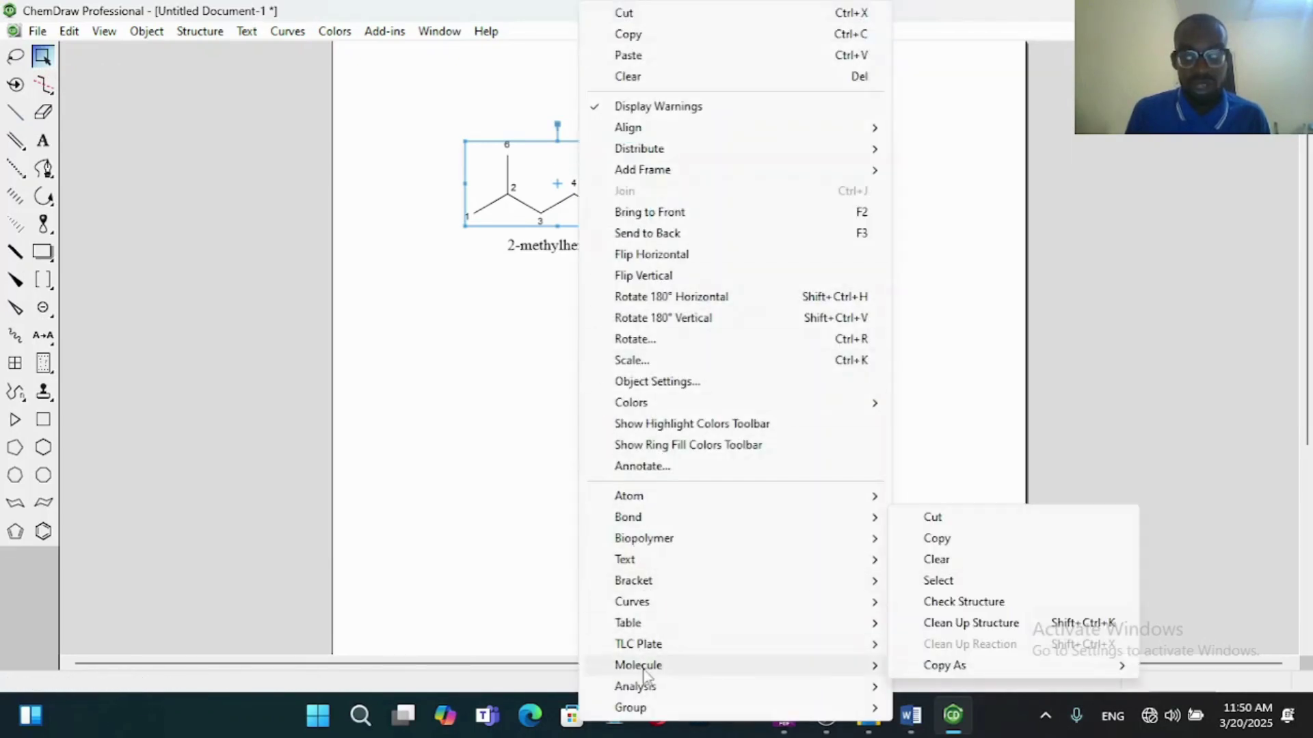
click(970, 623)
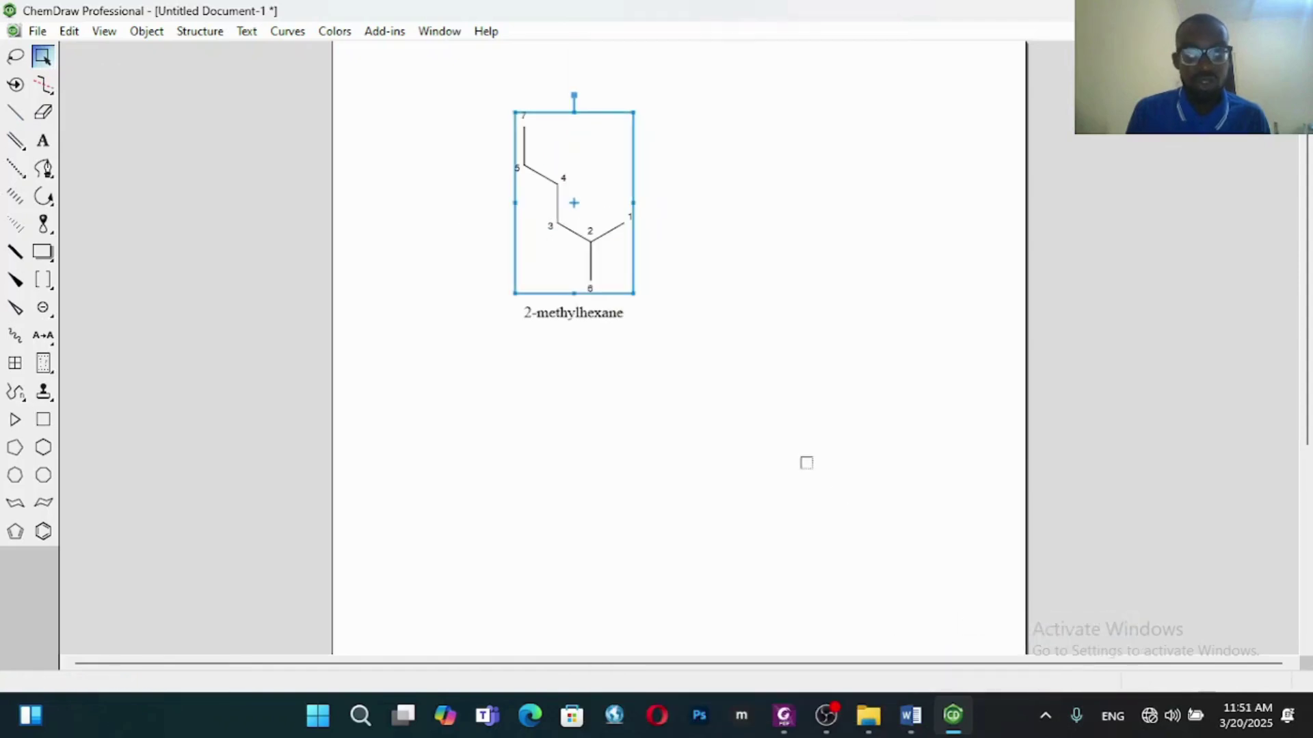
right_click(591, 246)
mouse_move(661, 672)
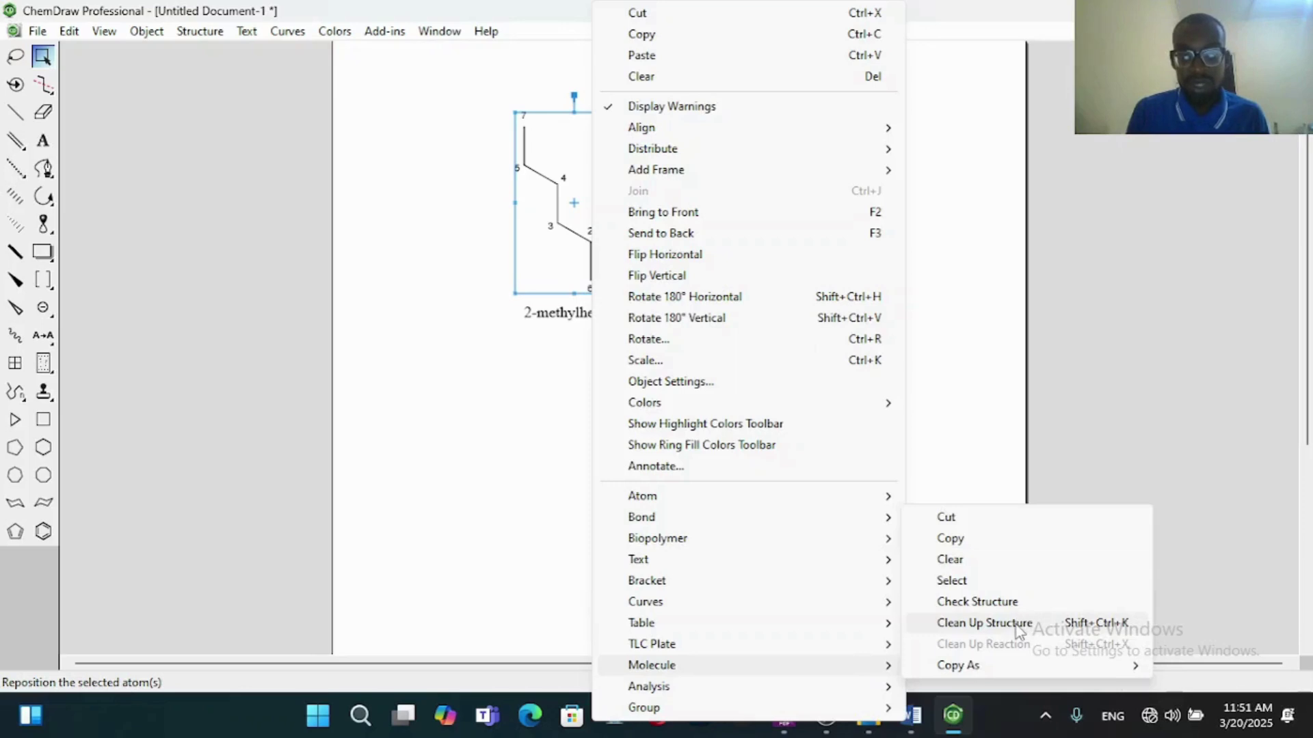
click(985, 622)
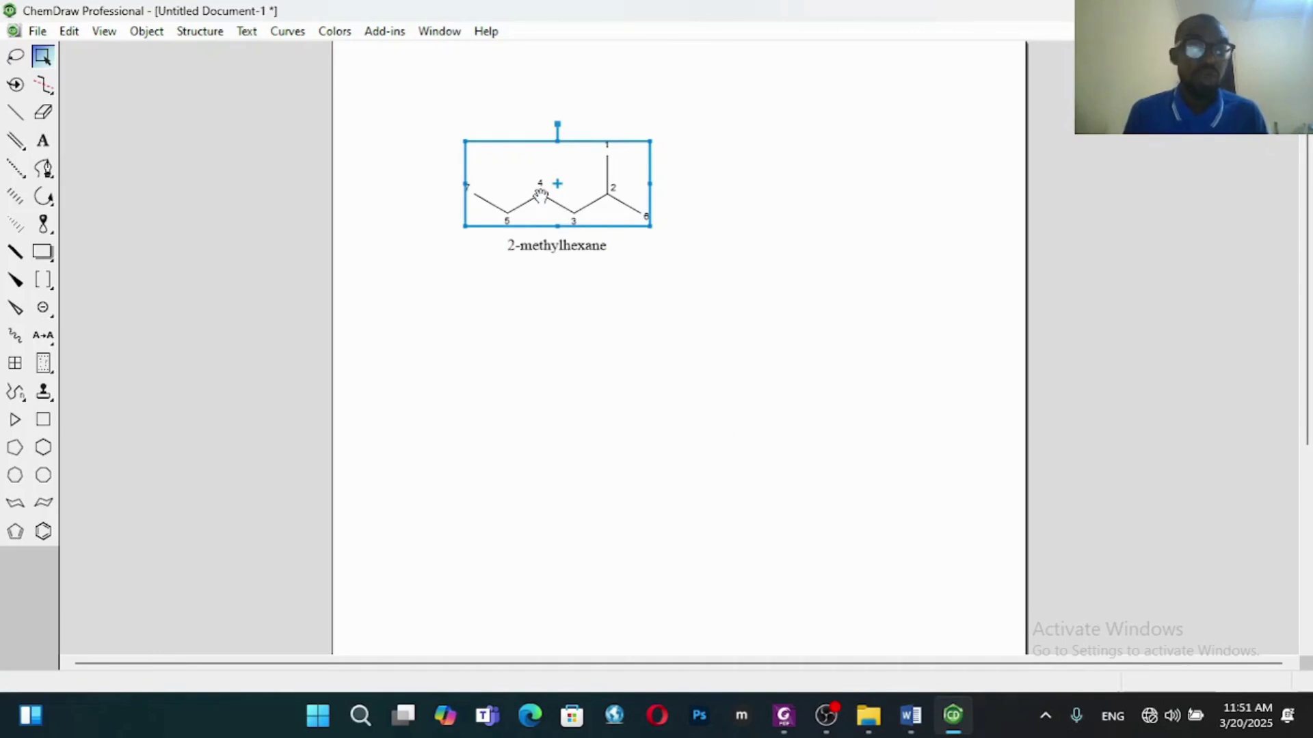
click(884, 196)
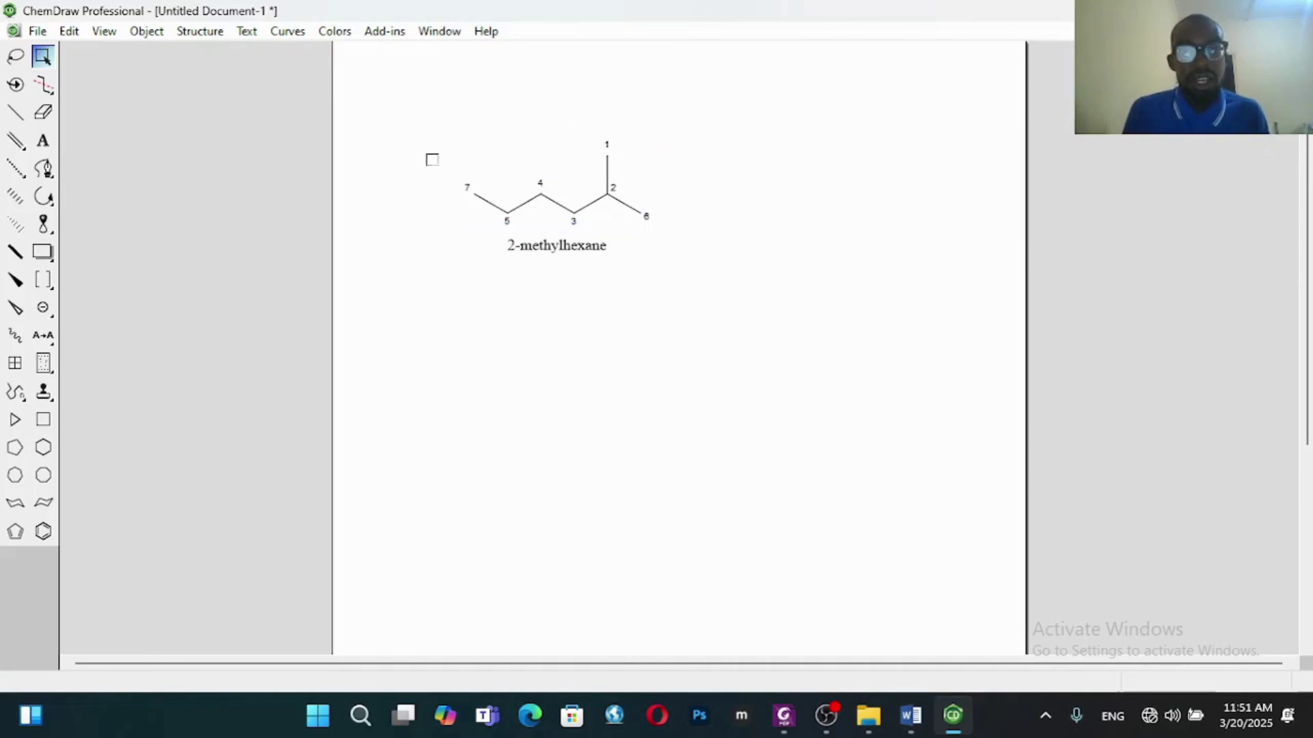
Step: Select the whole 2-methylhexane structure and enlarge it proportionally to about twice its size
drag(417, 105, 791, 366)
drag(776, 270, 843, 326)
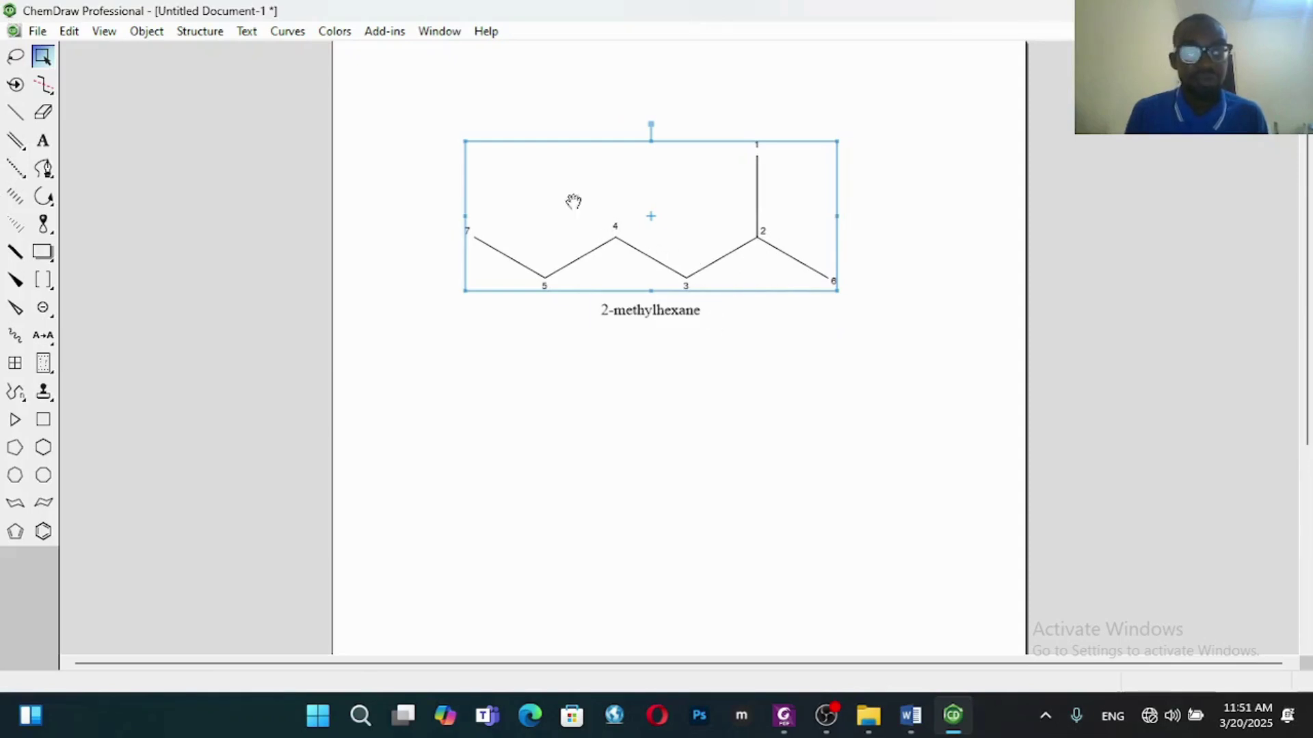
click(1002, 240)
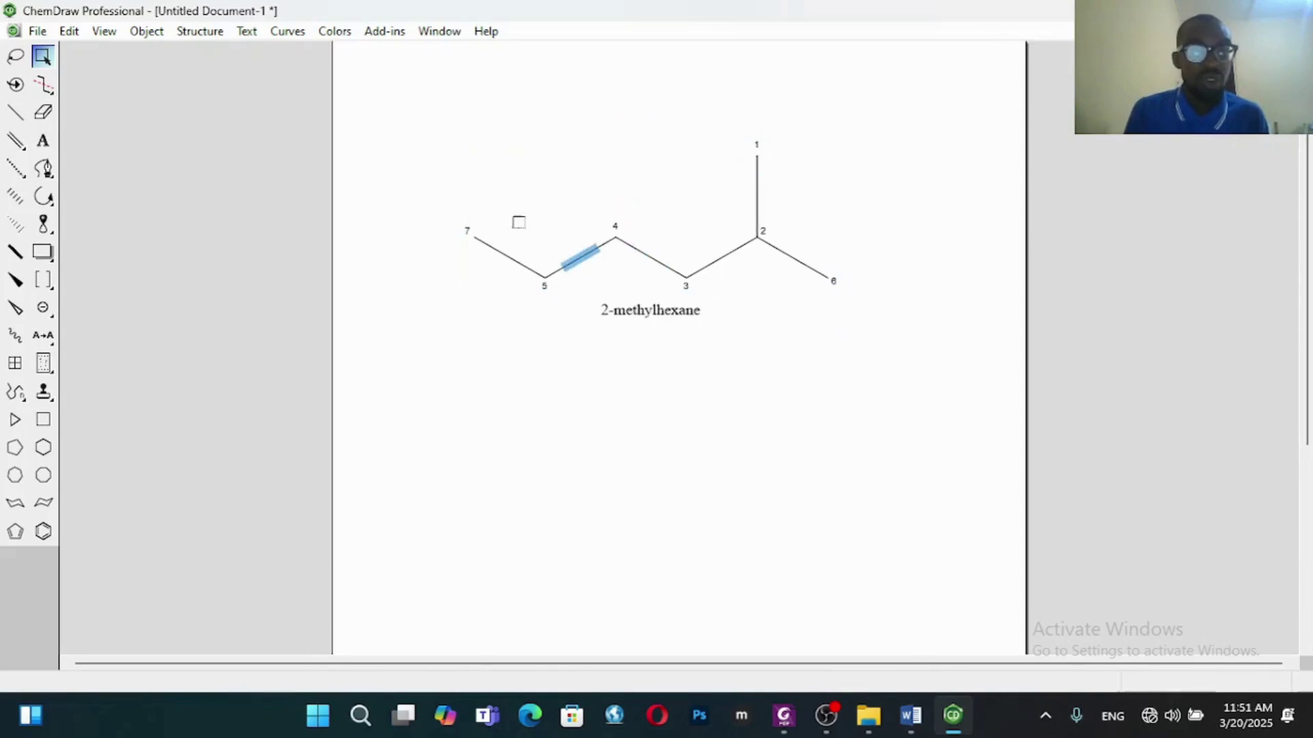
click(46, 147)
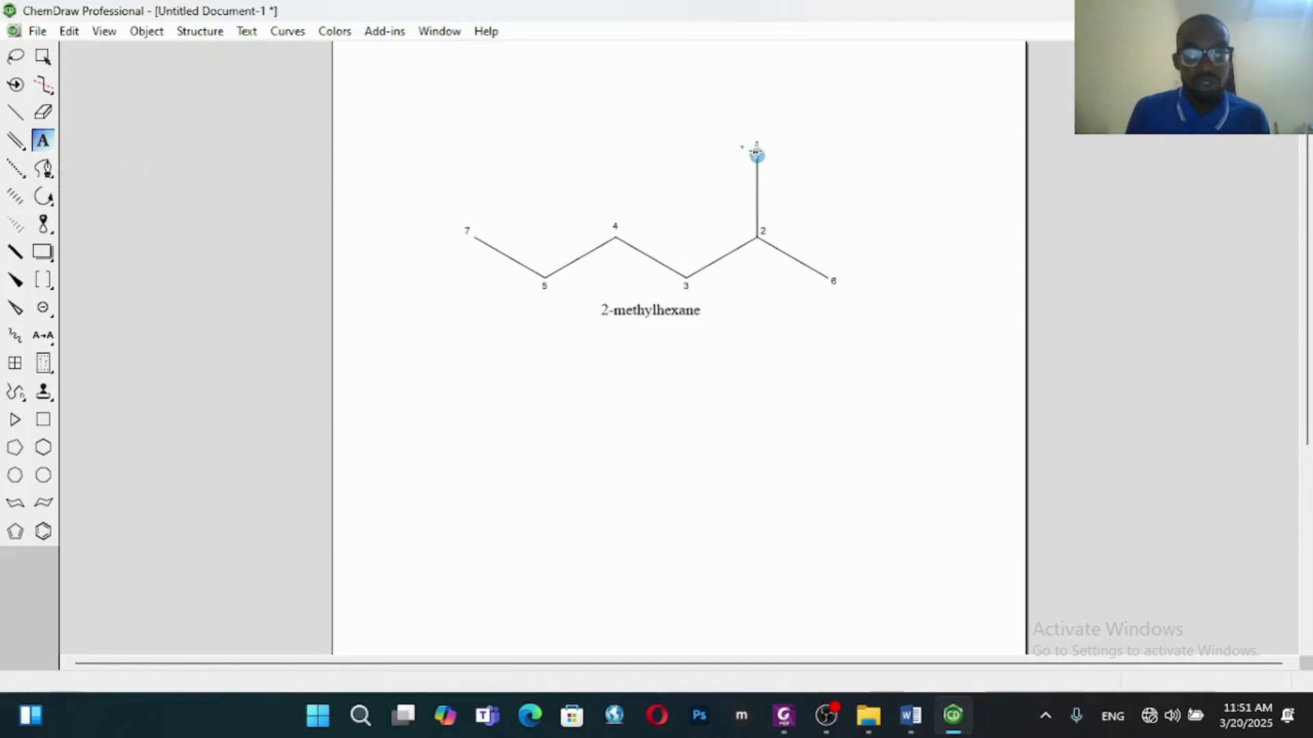
click(755, 151)
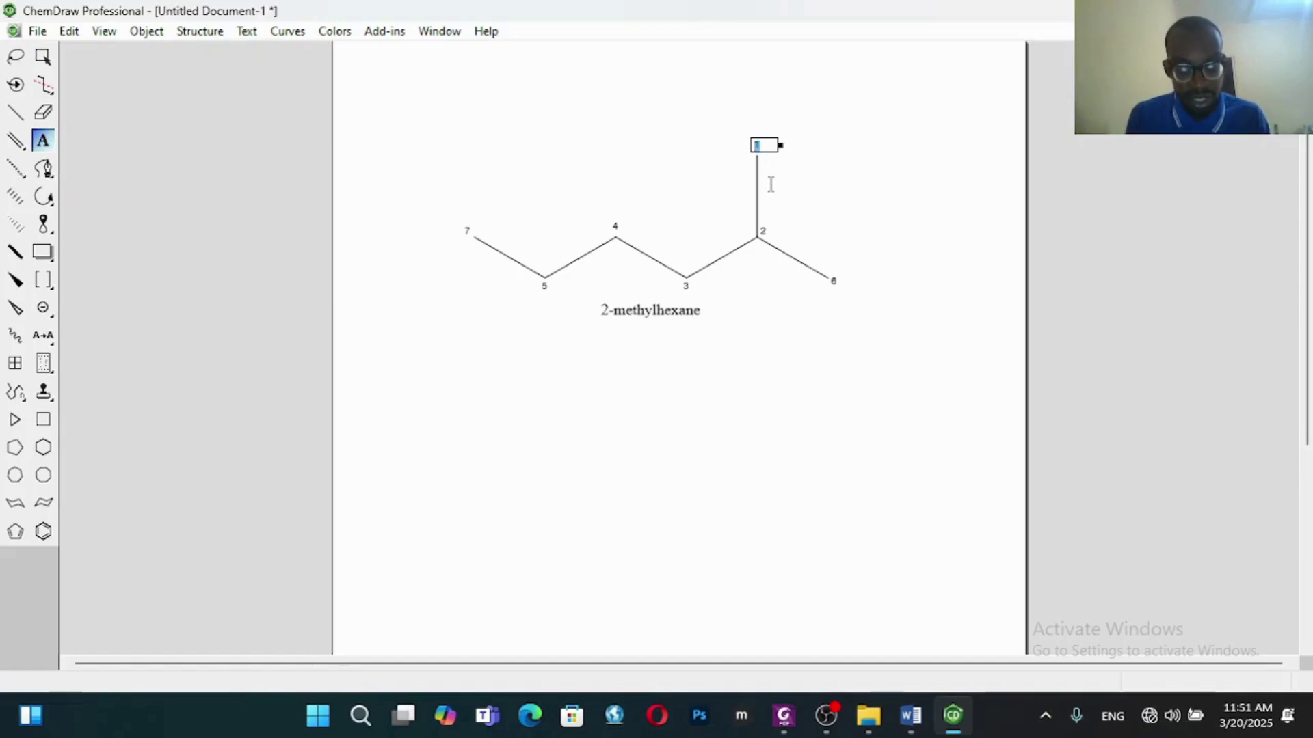
text(Cl)
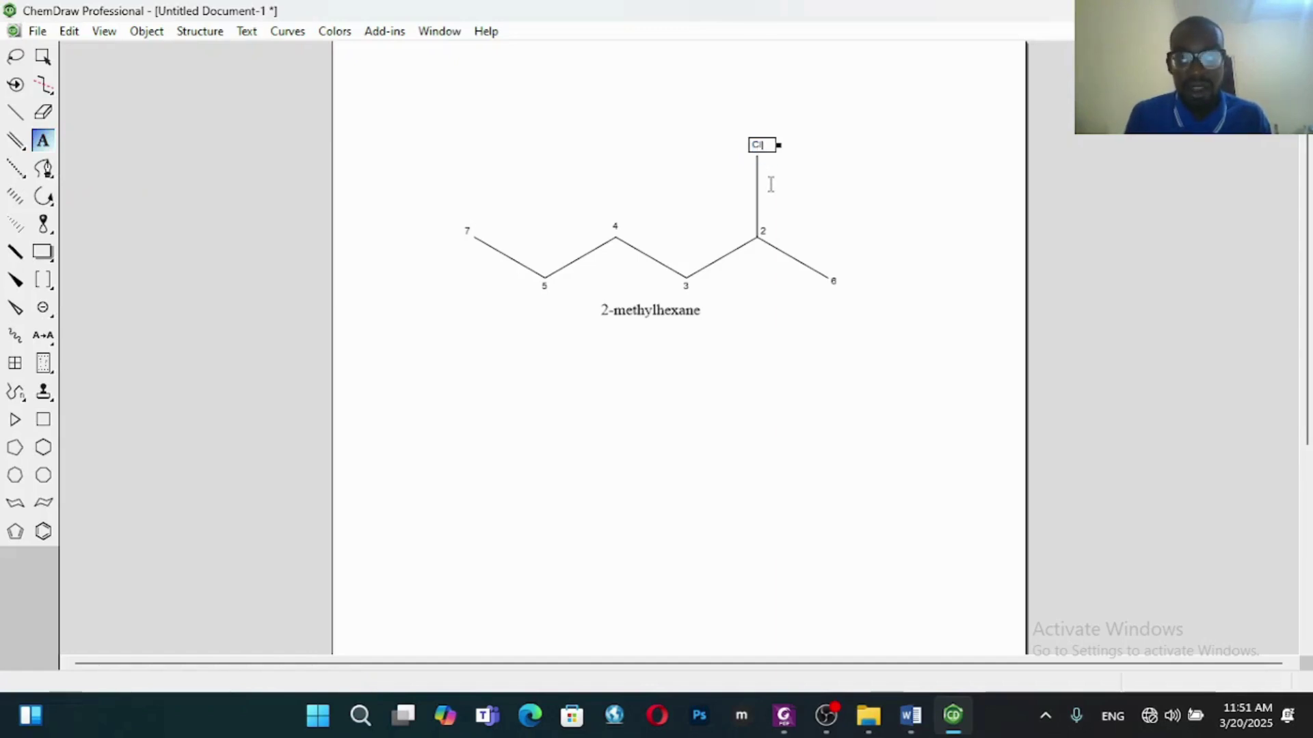
click(882, 209)
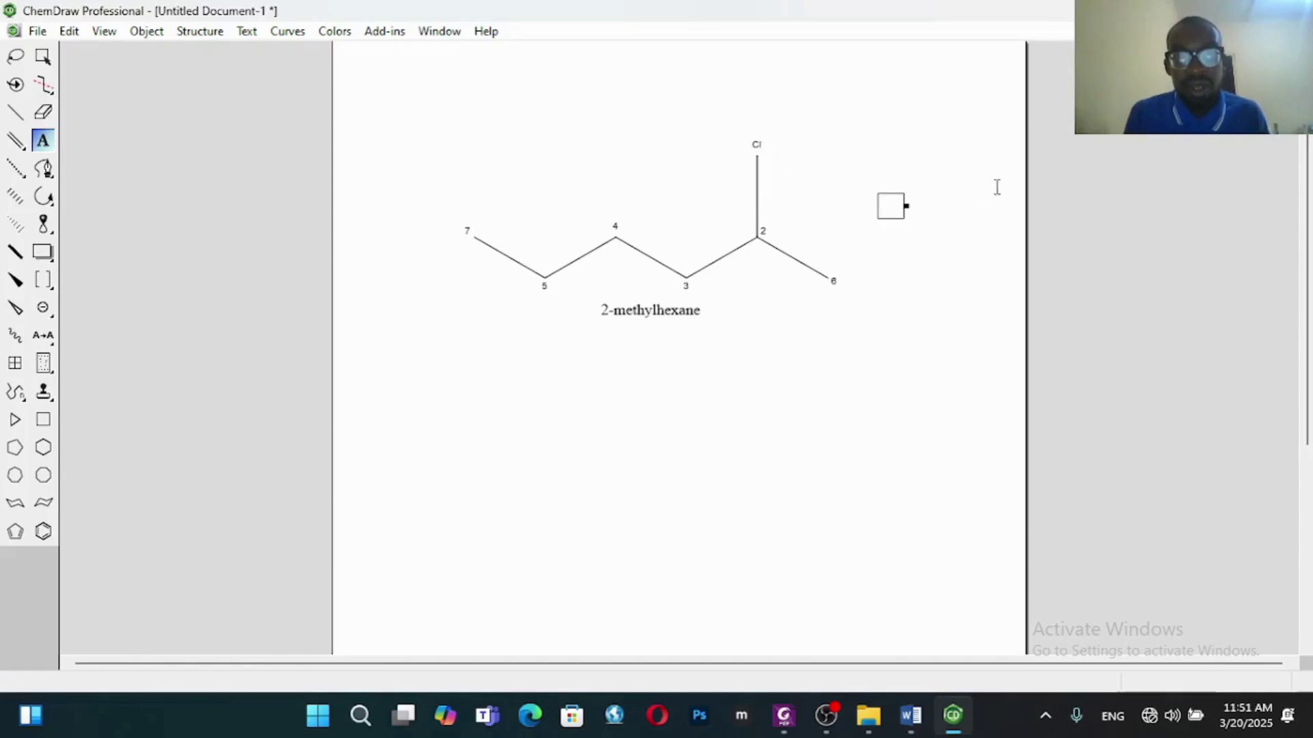
click(664, 311)
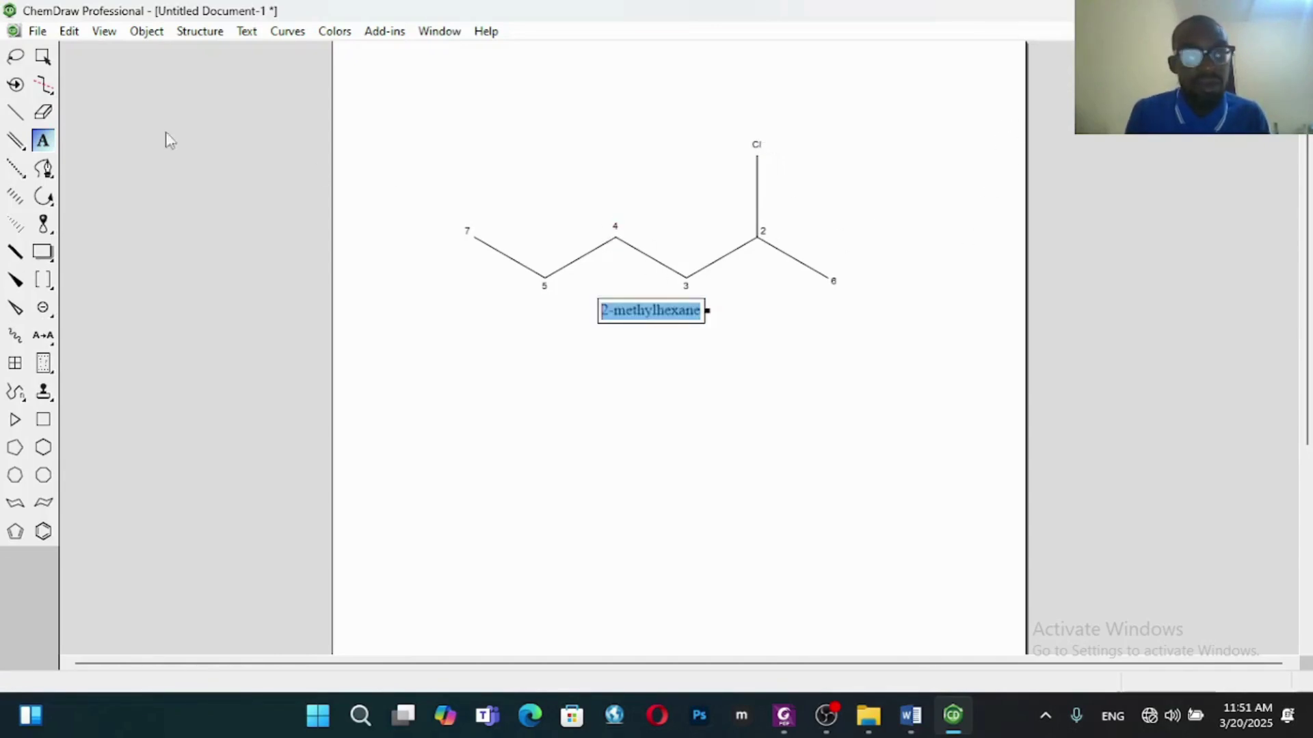
click(42, 59)
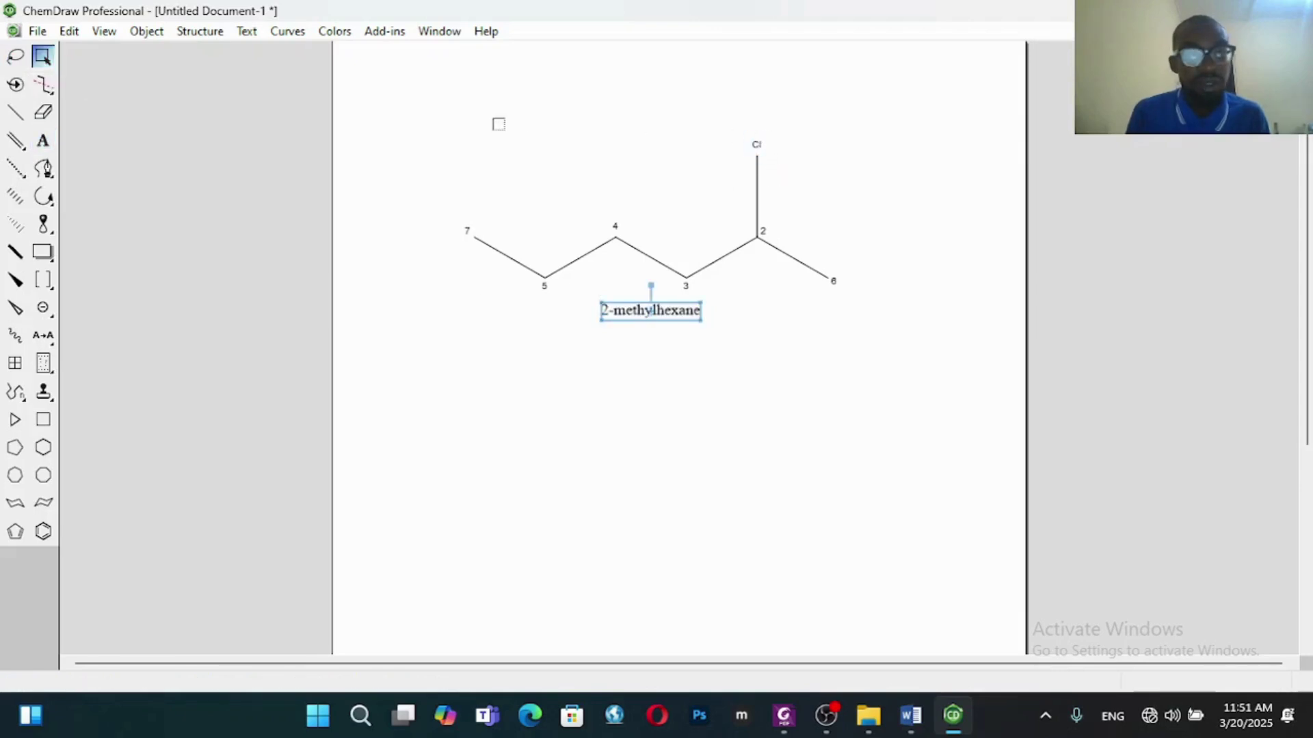
click(759, 152)
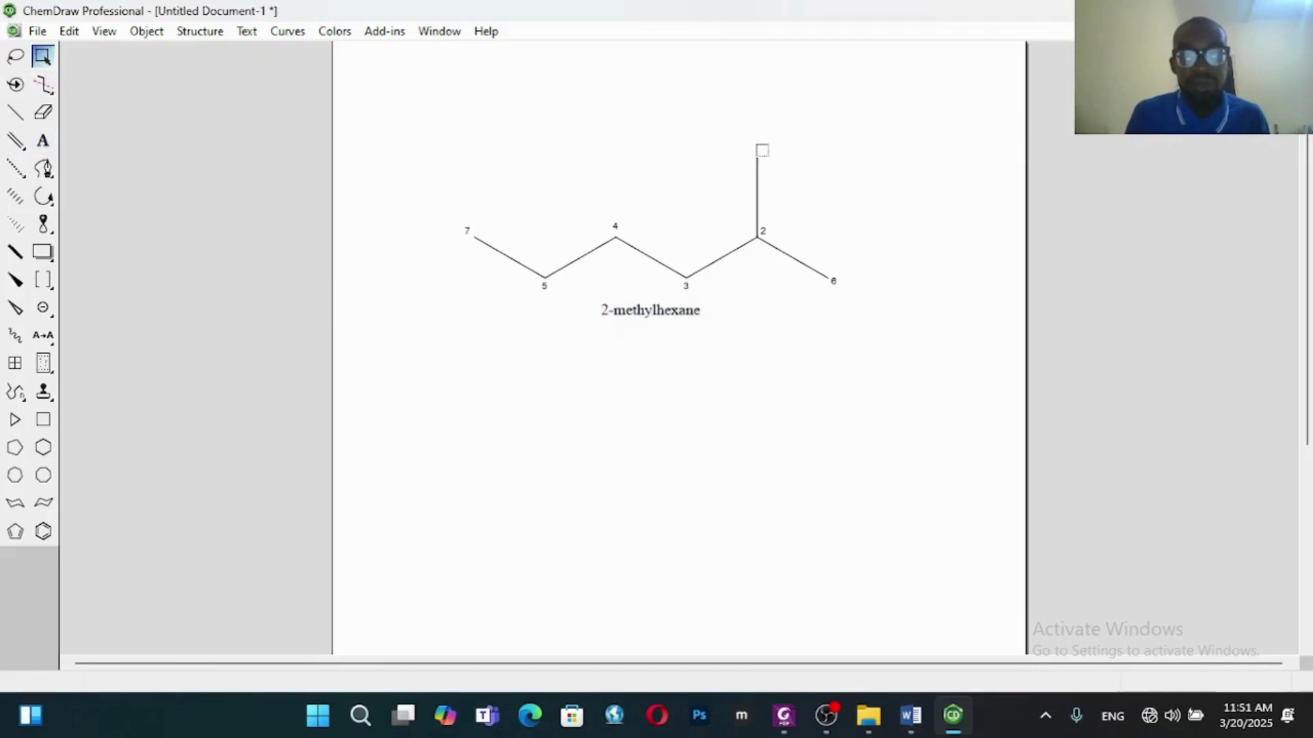
Step: Label the end atom of the upward branch on carbon 2 as Cl
click(42, 140)
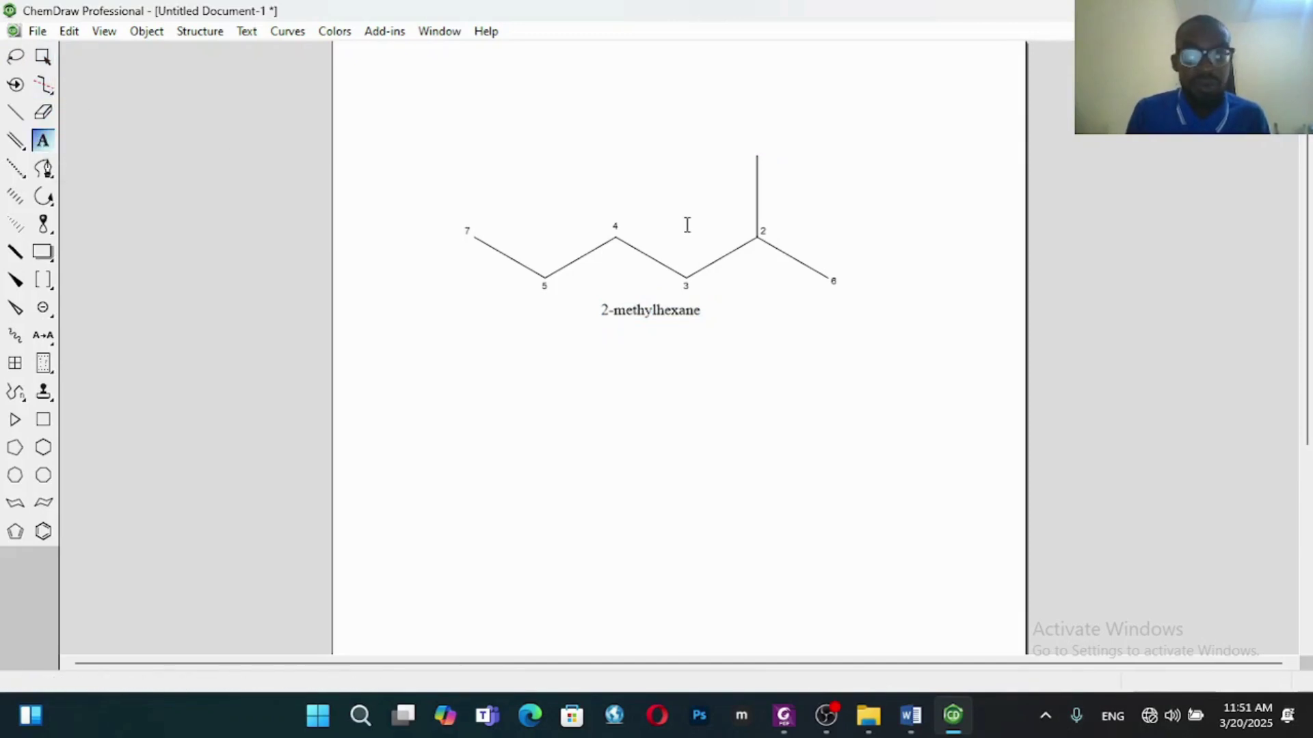
click(755, 151)
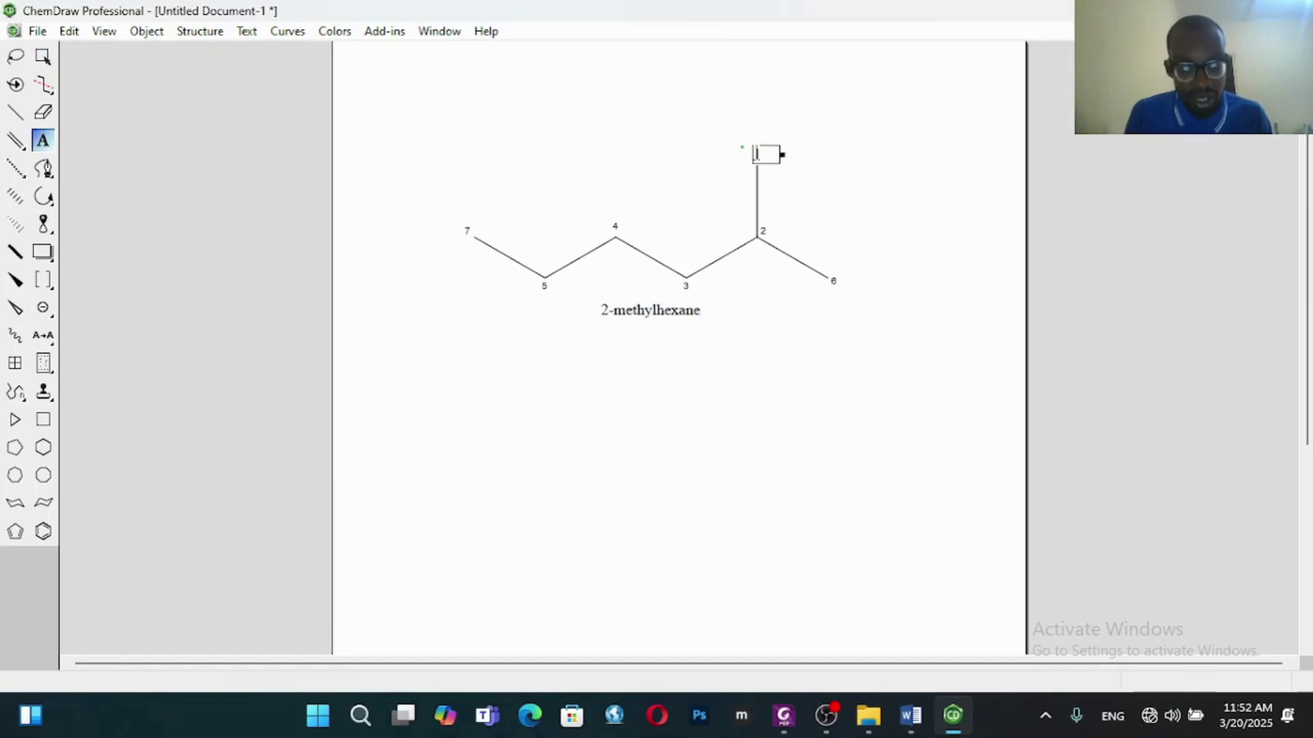
text(Cl)
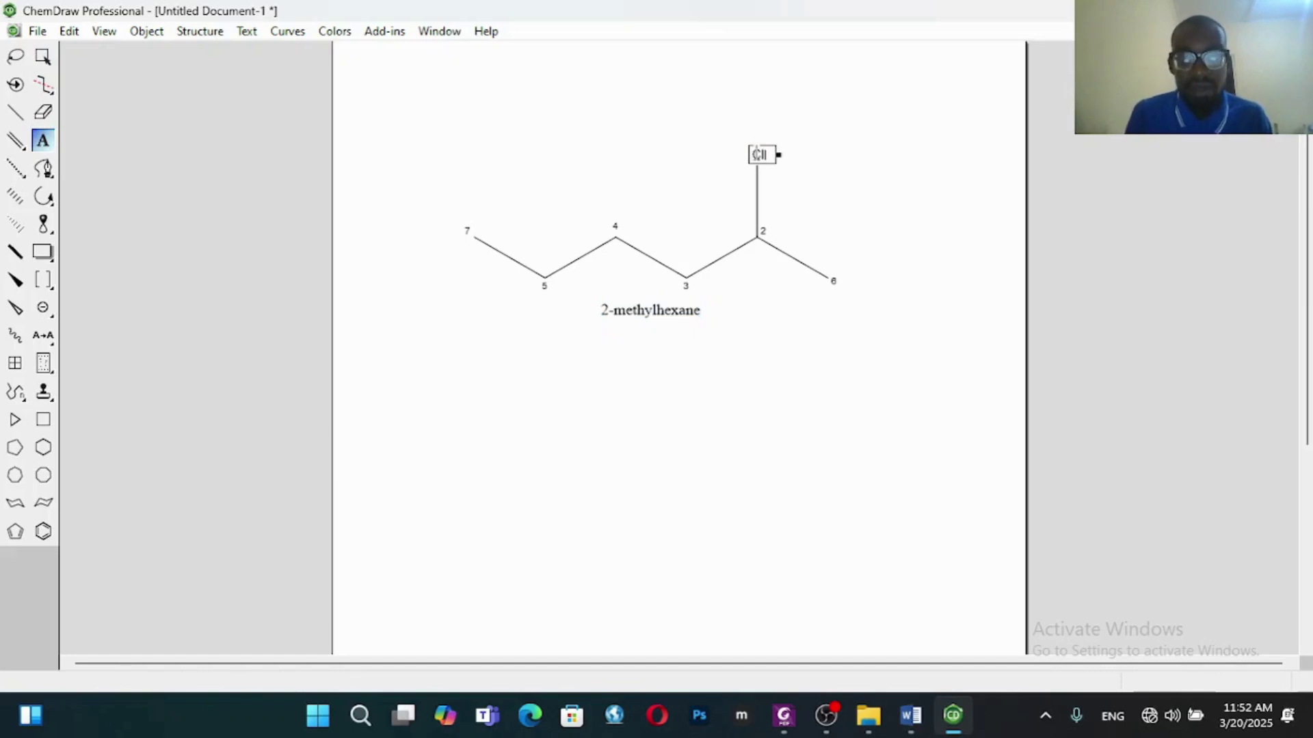
click(903, 232)
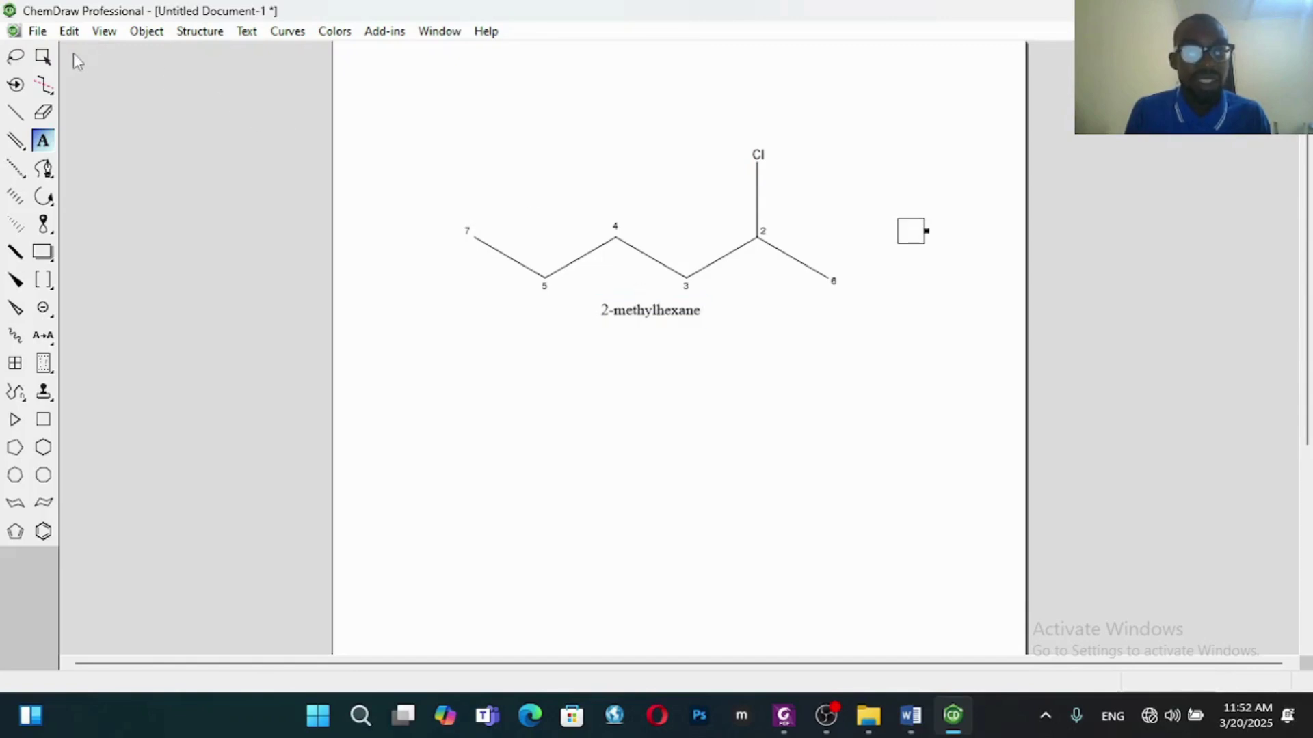
click(42, 56)
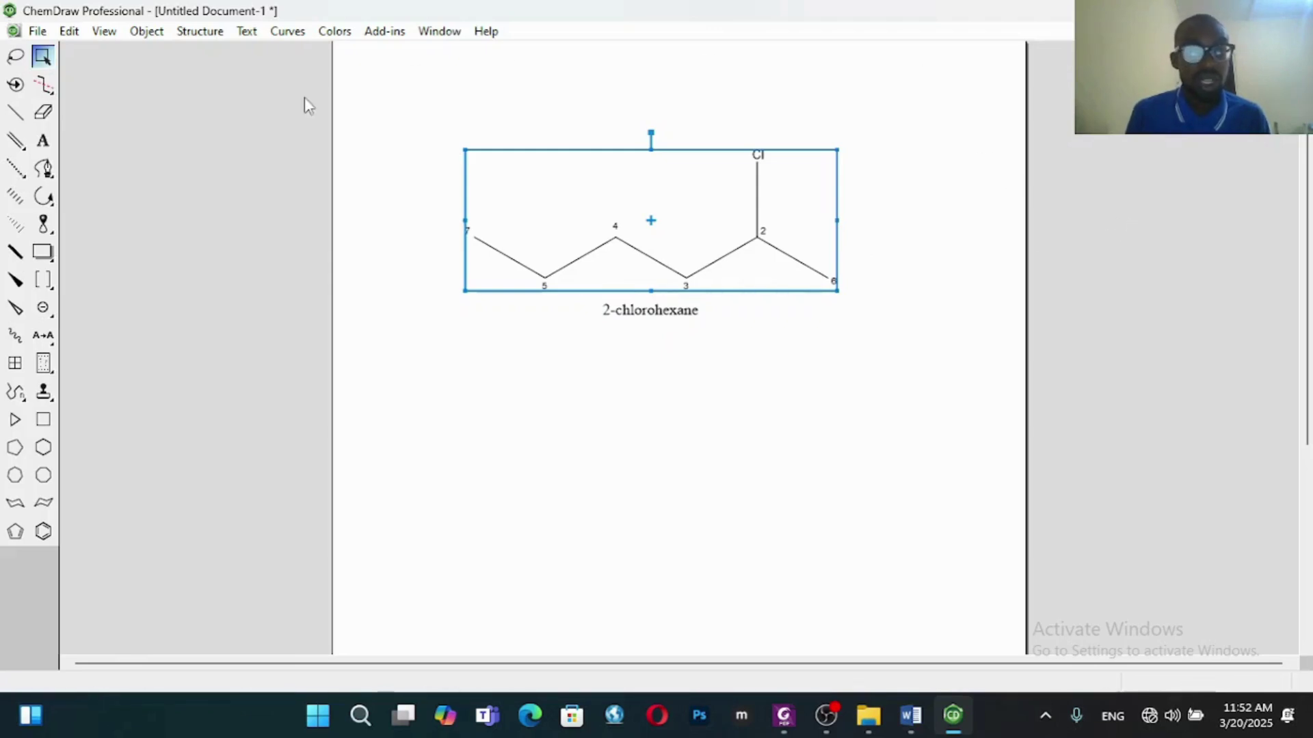
Step: Replace the Cl label on the carbon 2 branch with OH
click(42, 141)
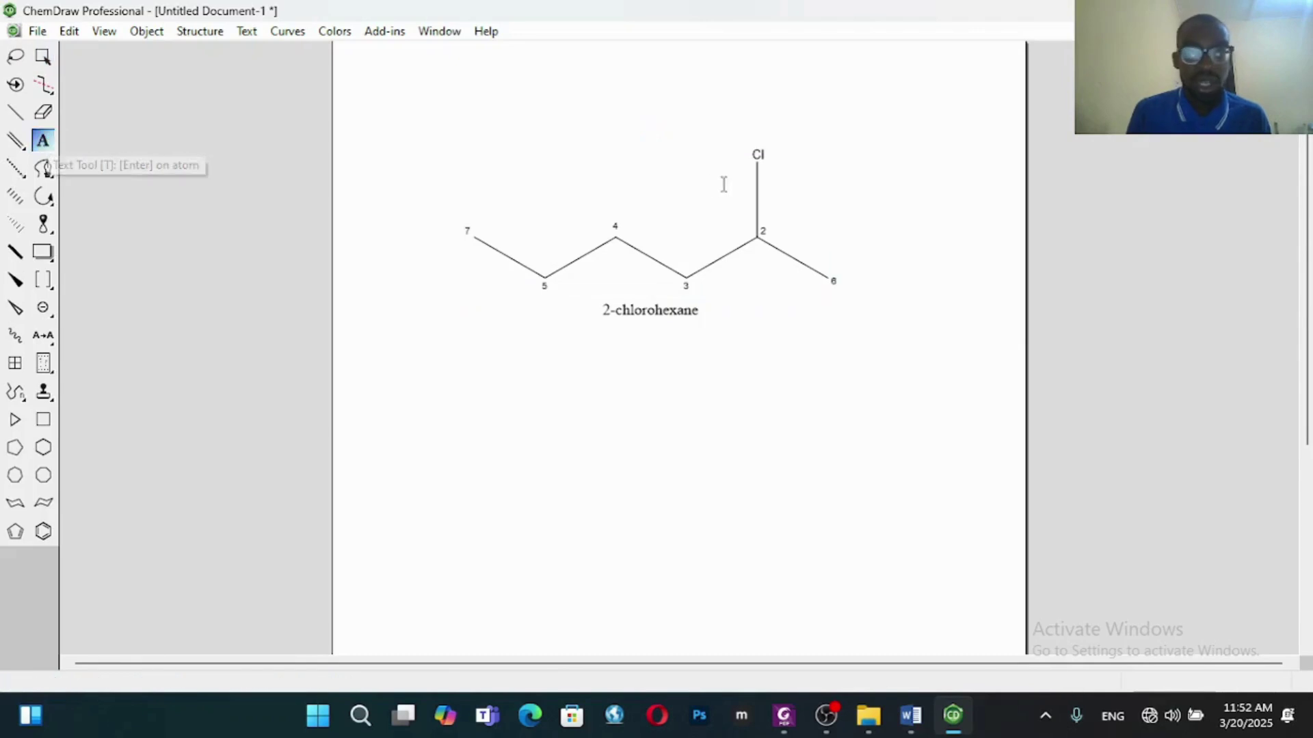
click(760, 156)
key(BackSpace)
text(OH)
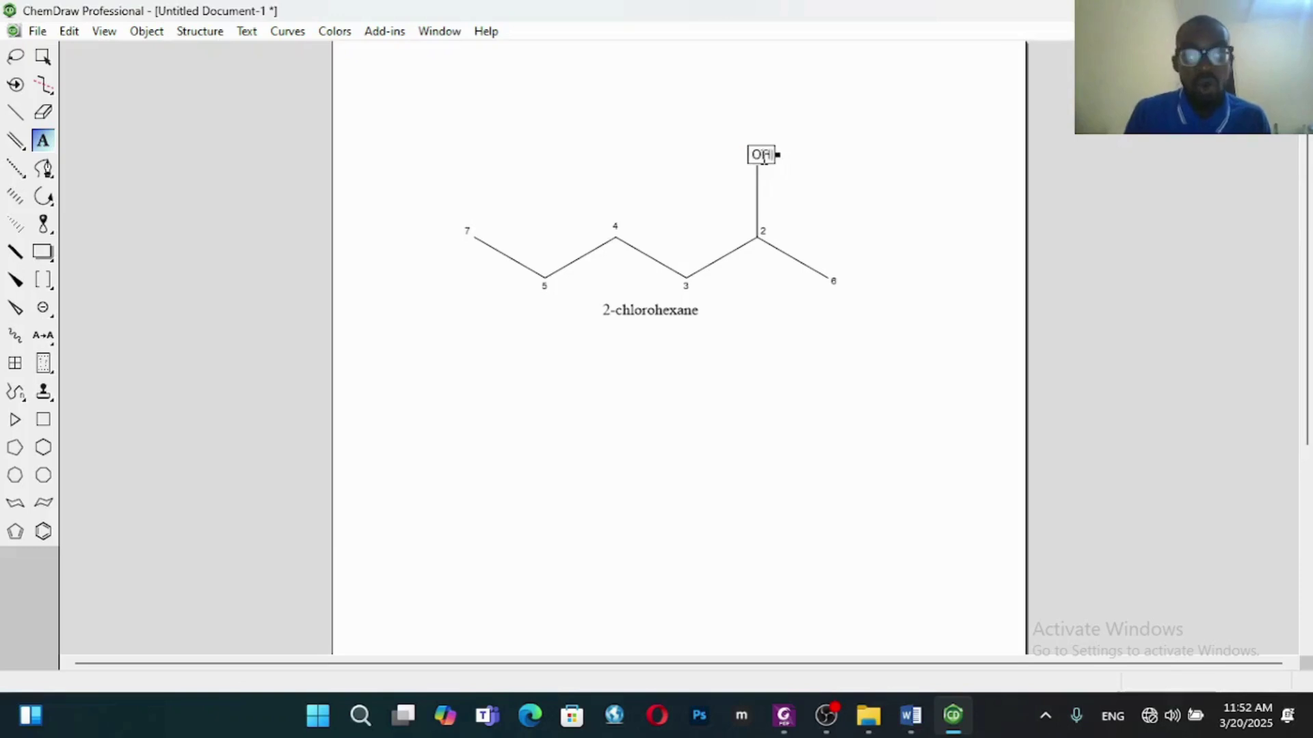
click(857, 179)
click(863, 176)
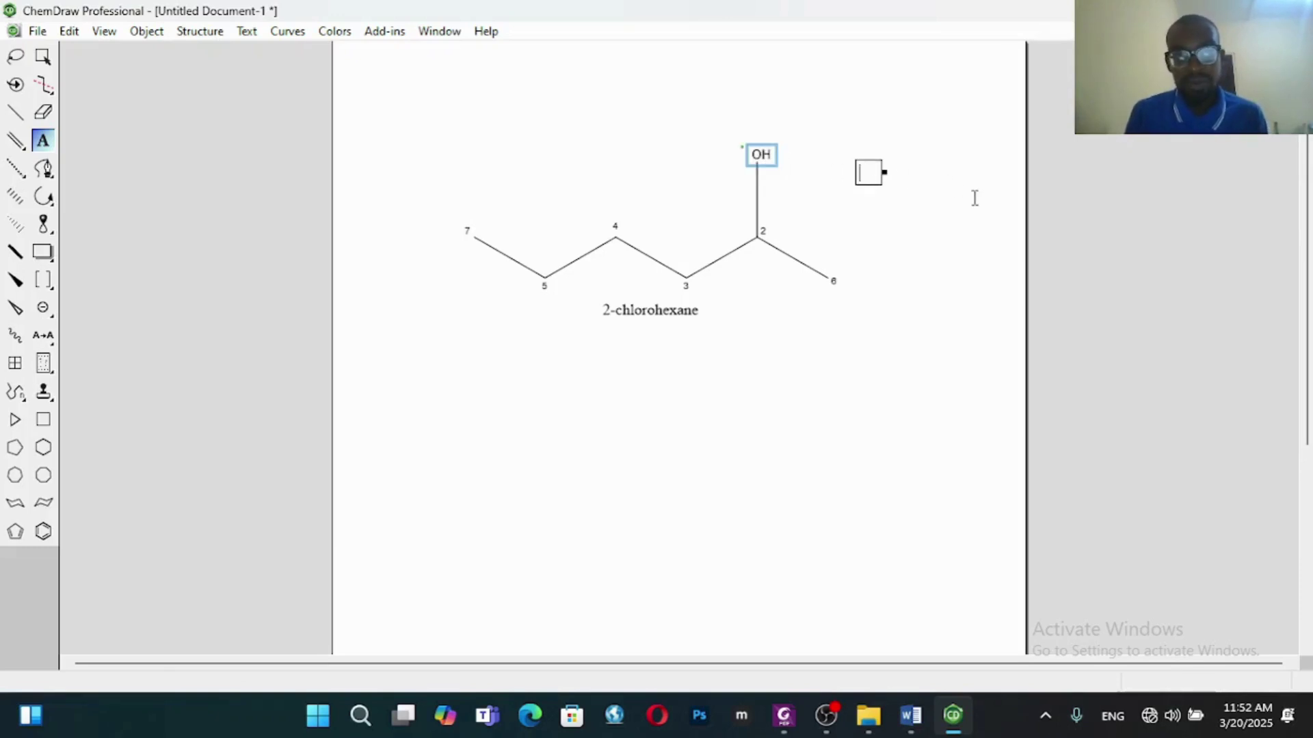
click(42, 56)
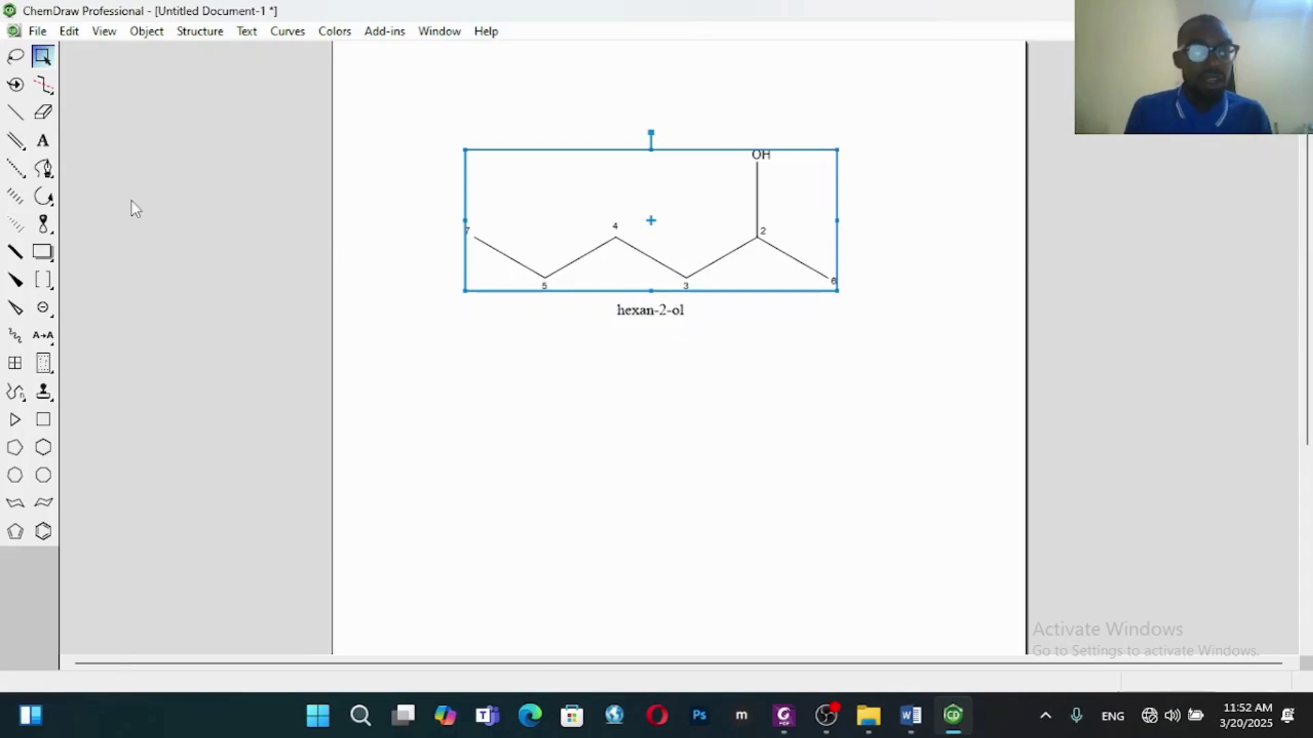
Step: Add an upward single bond on carbon 4 and label its end atom Br
click(15, 112)
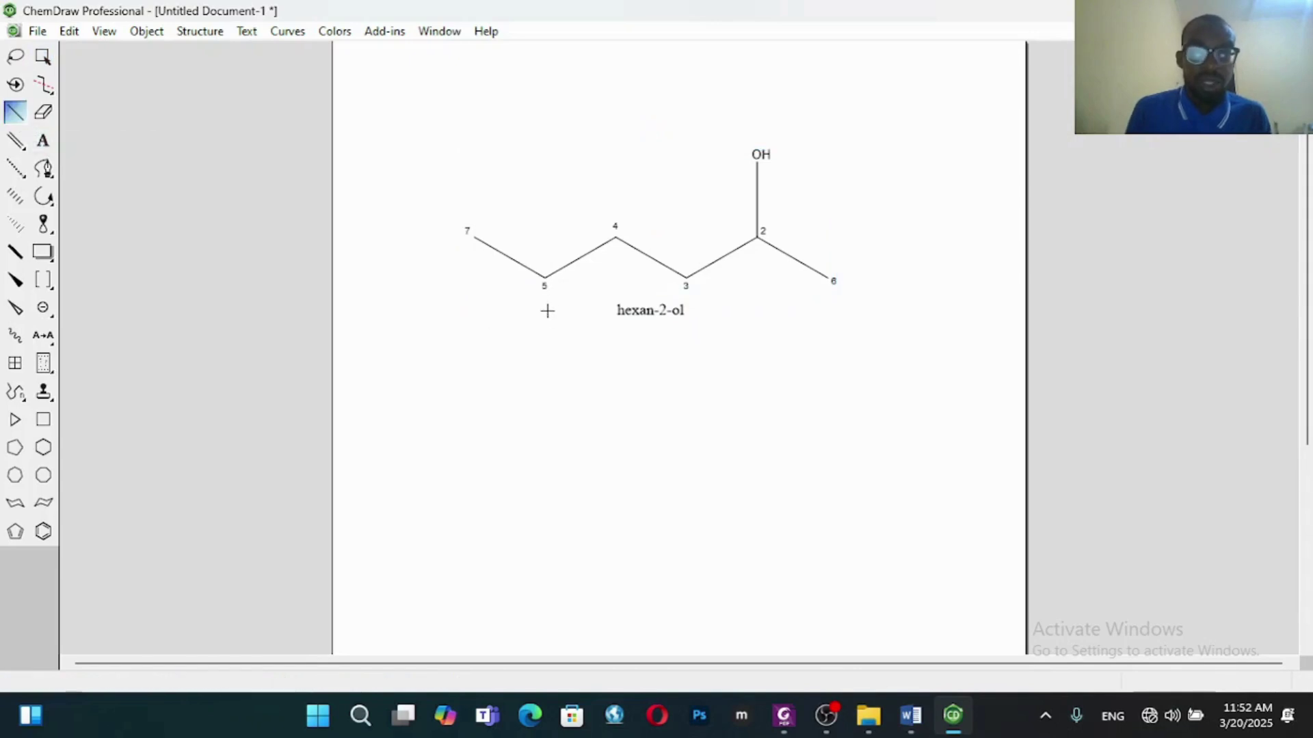
click(615, 237)
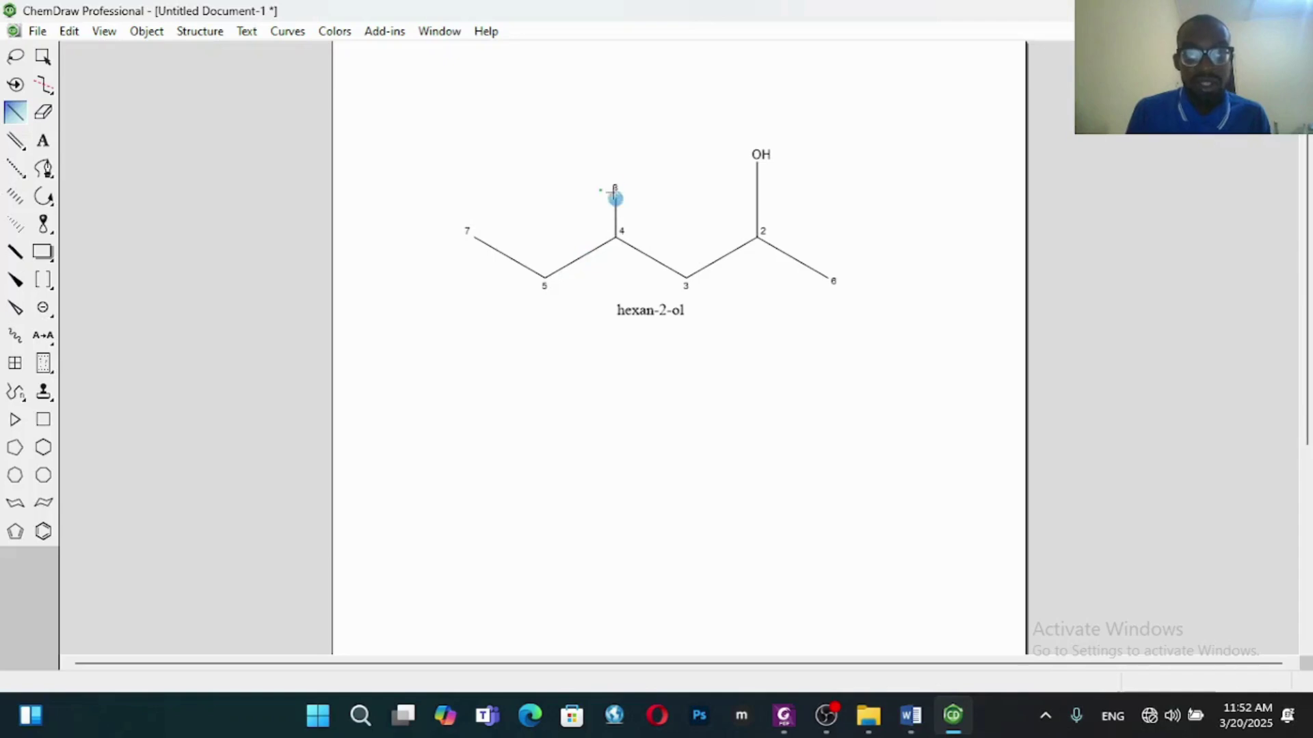
click(42, 140)
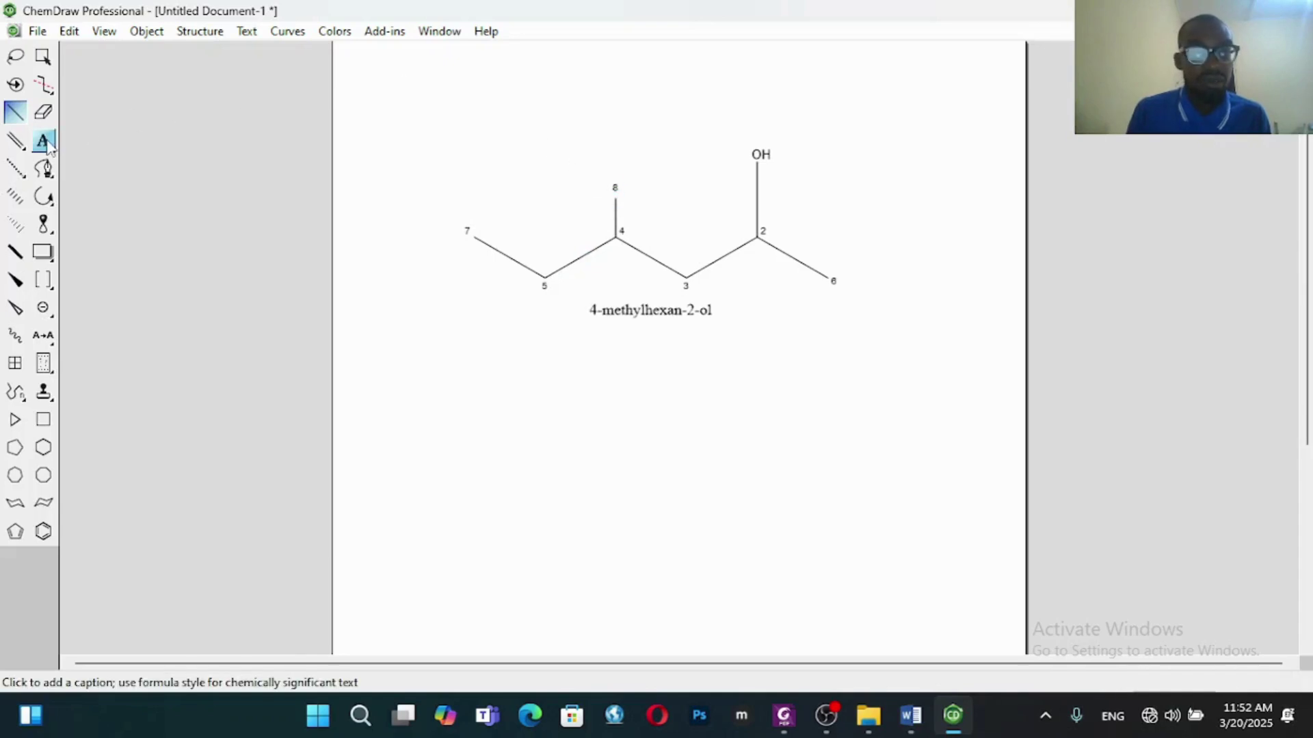
click(613, 189)
key(BackSpace)
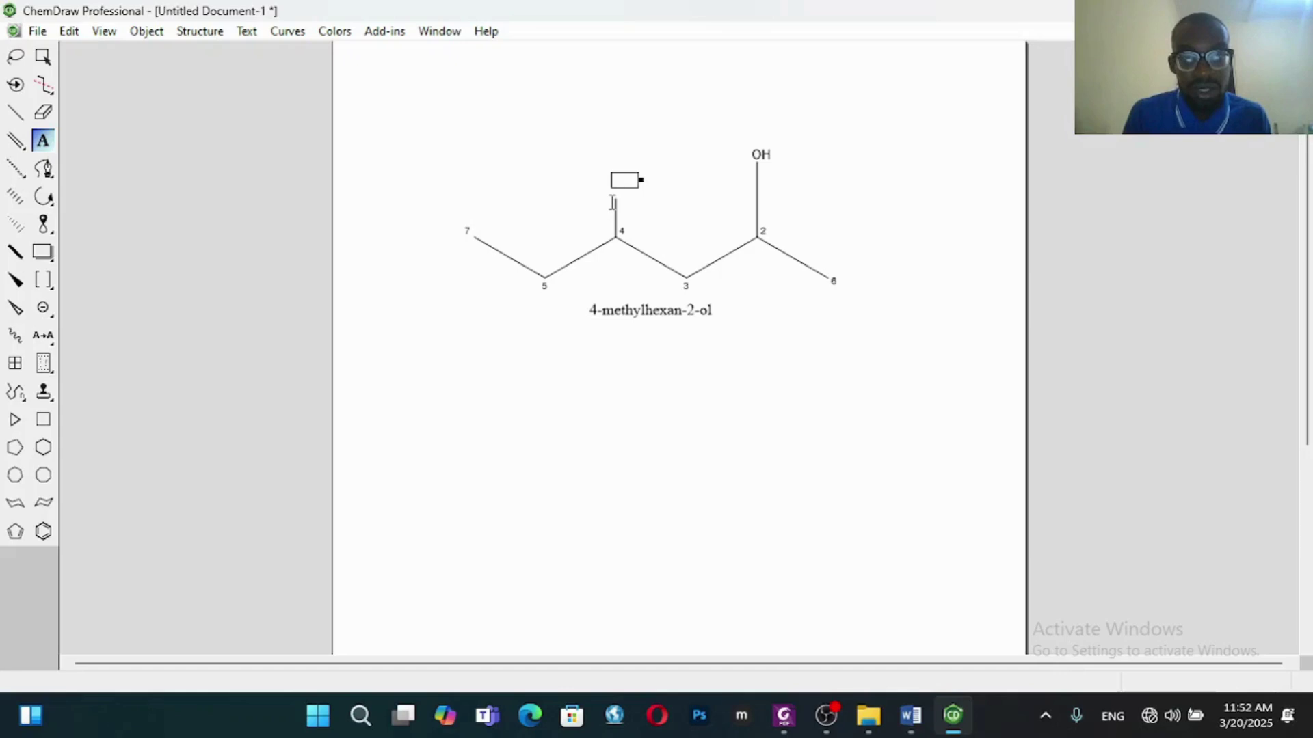
click(614, 201)
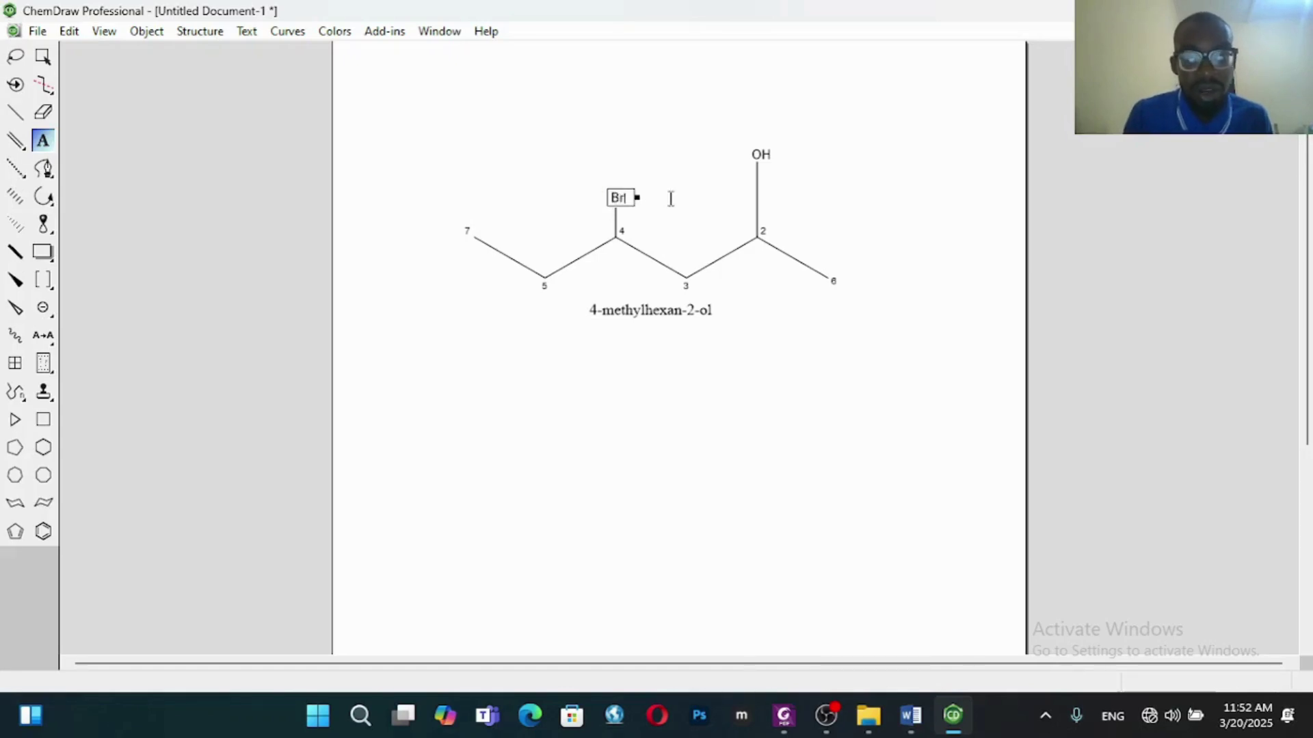
click(851, 245)
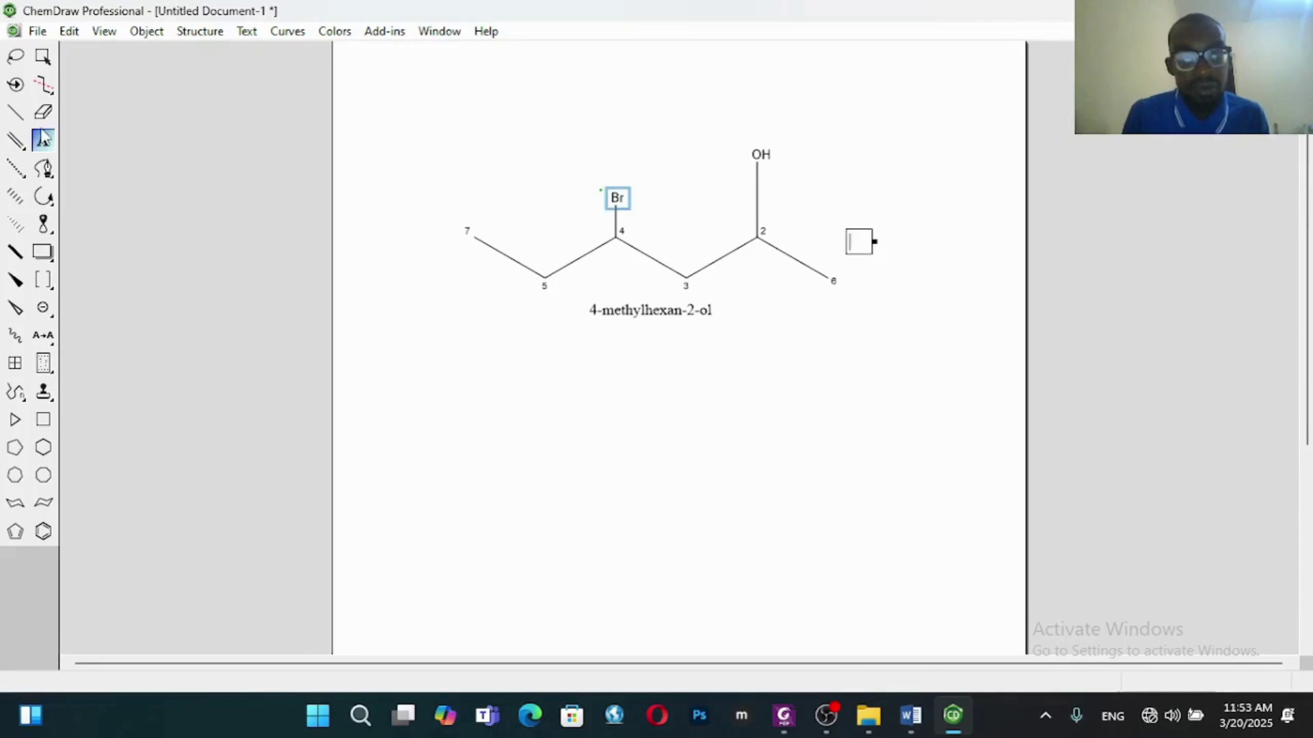
click(42, 56)
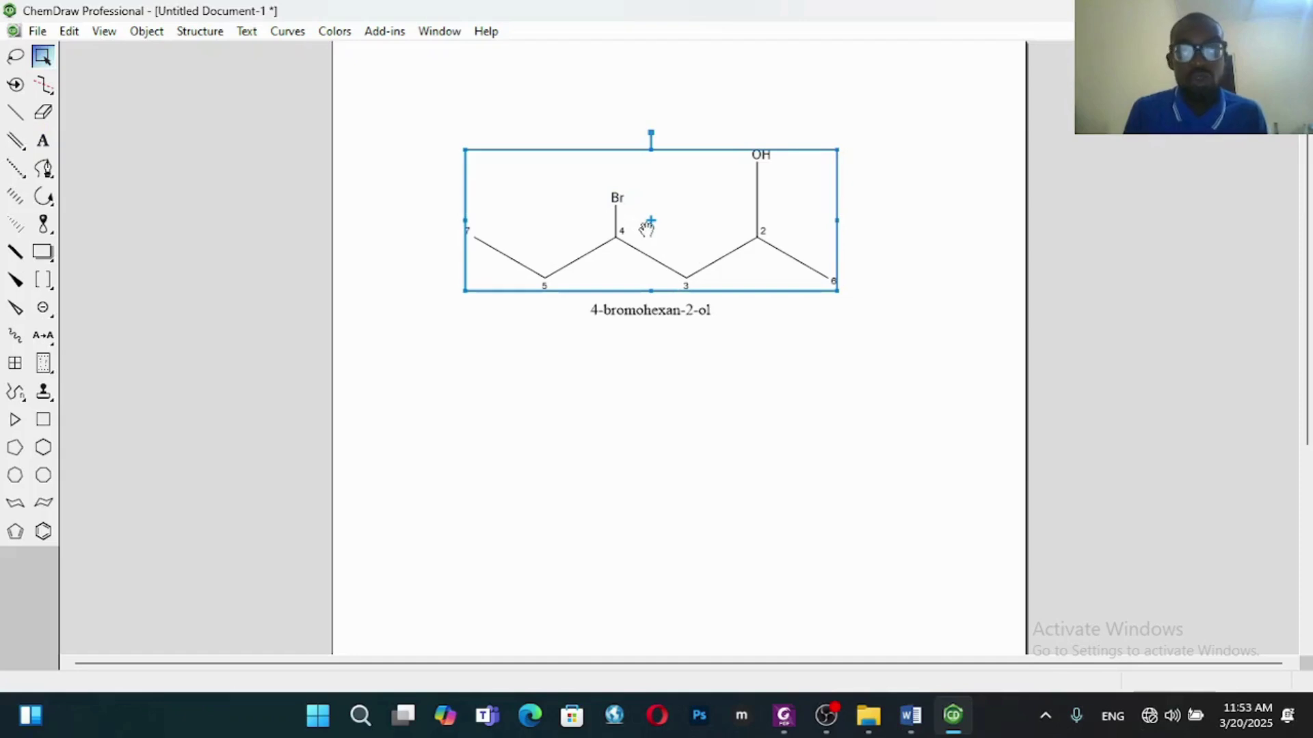
Step: Run Clean Up Structure on the selected molecule with the Br and OH groups
right_click(679, 240)
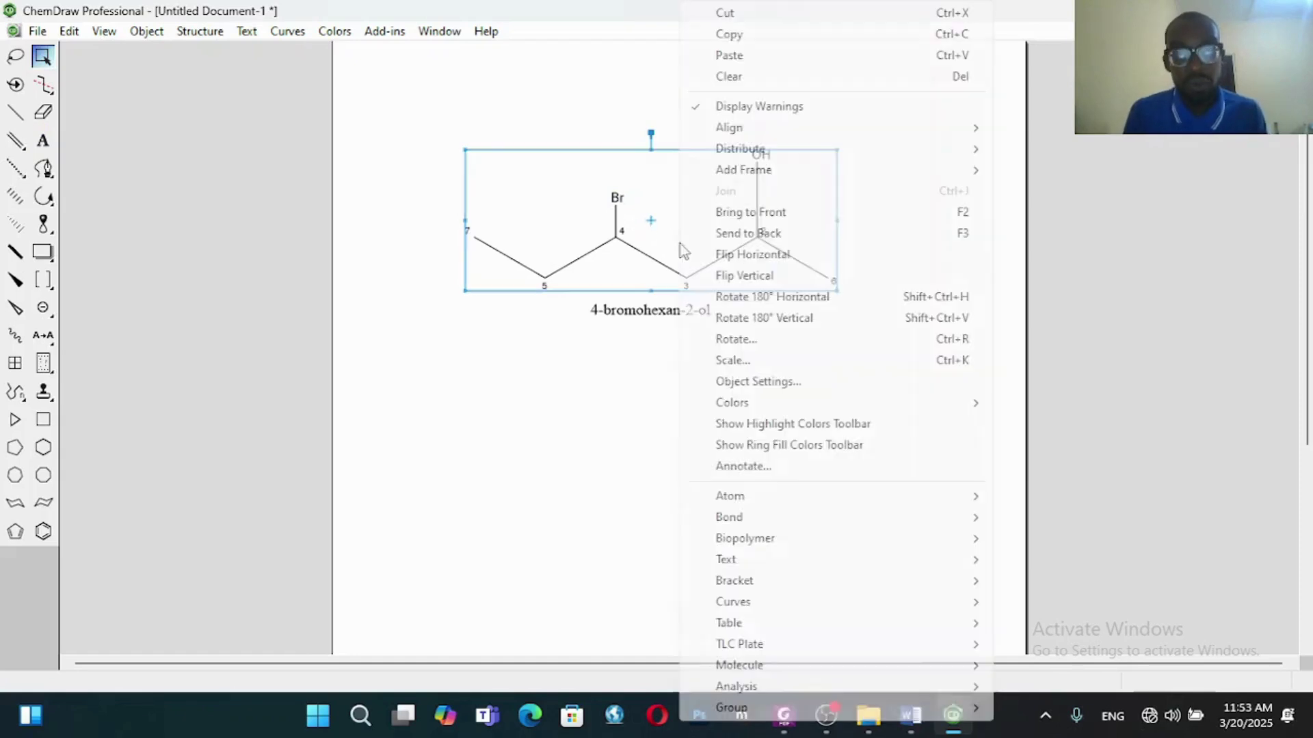
mouse_move(777, 673)
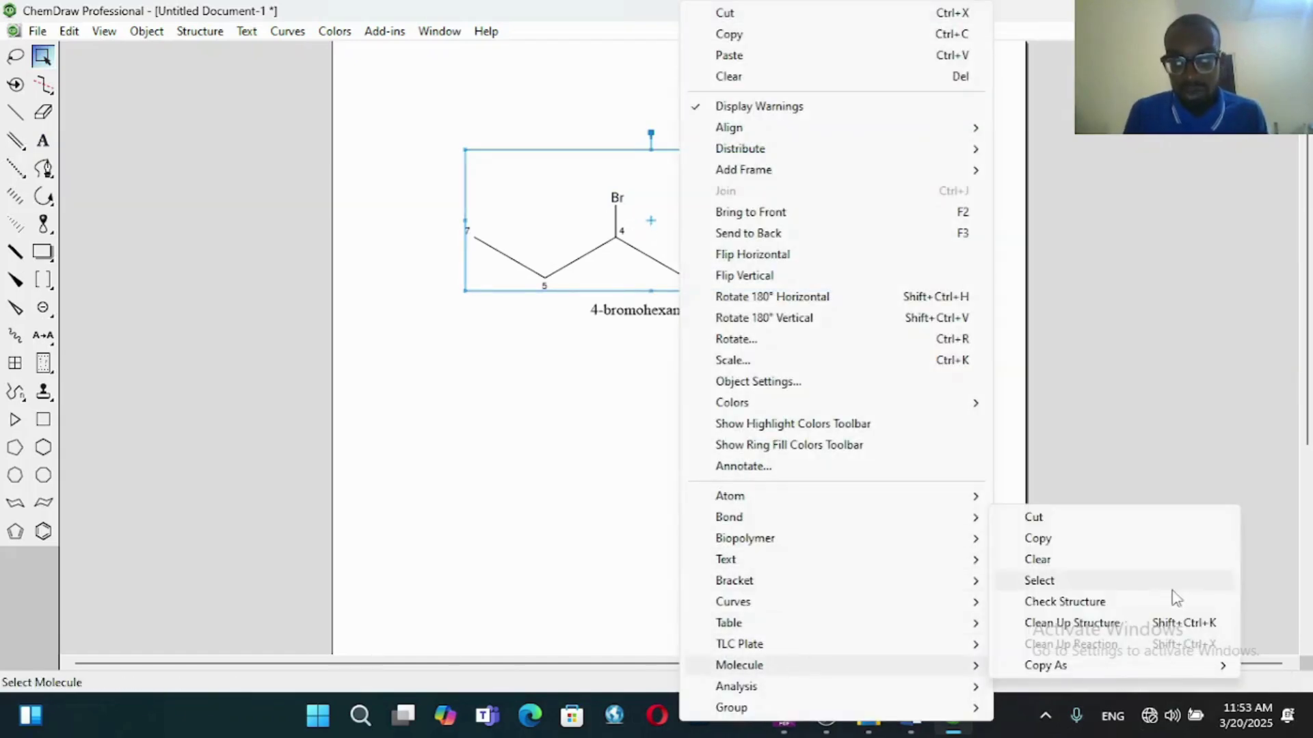
click(1162, 621)
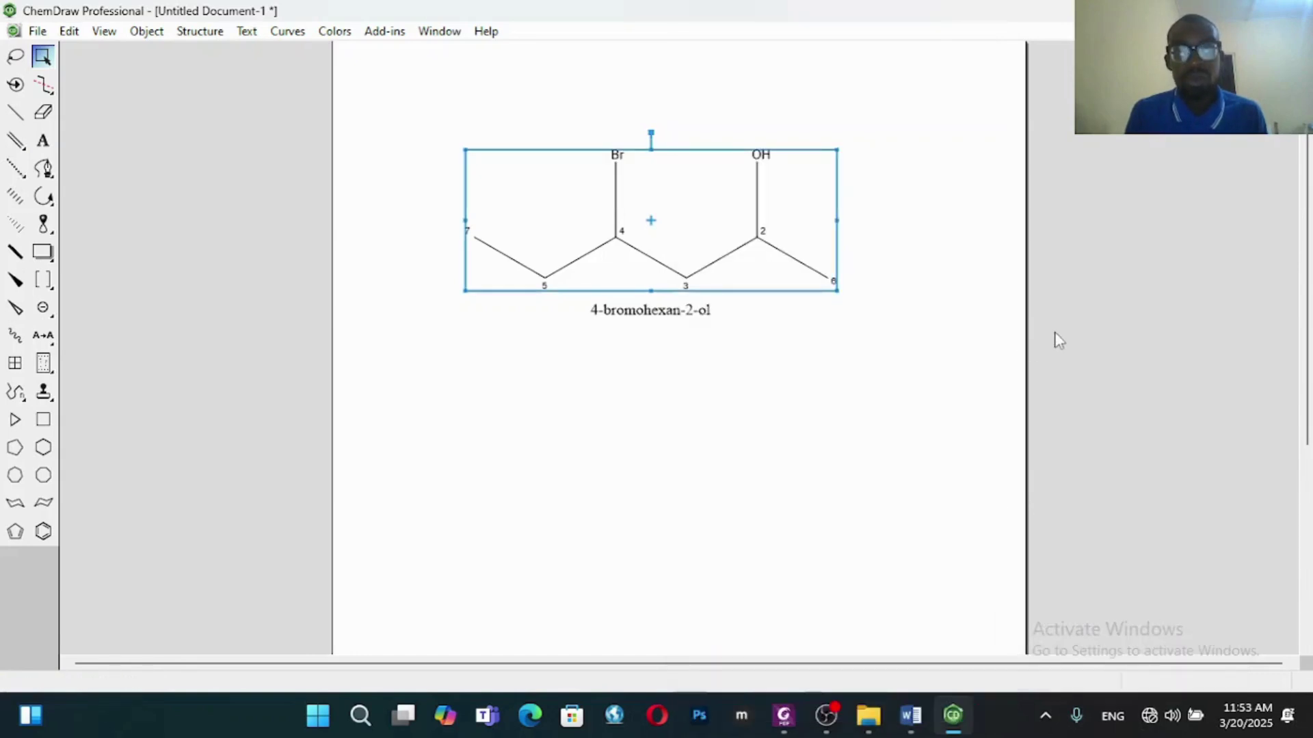
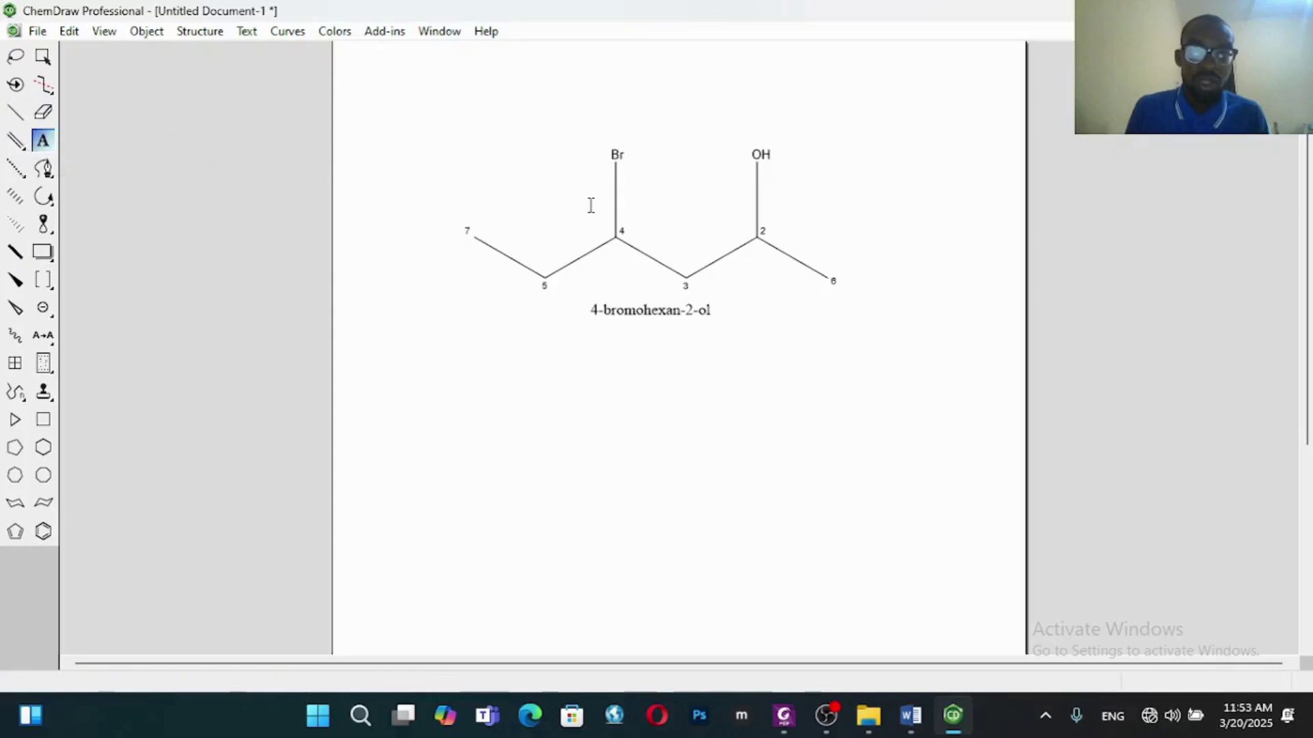
Step: Replace the Br label on the carbon 4 branch with NH2 and deselect the structure
click(622, 154)
key(BackSpace)
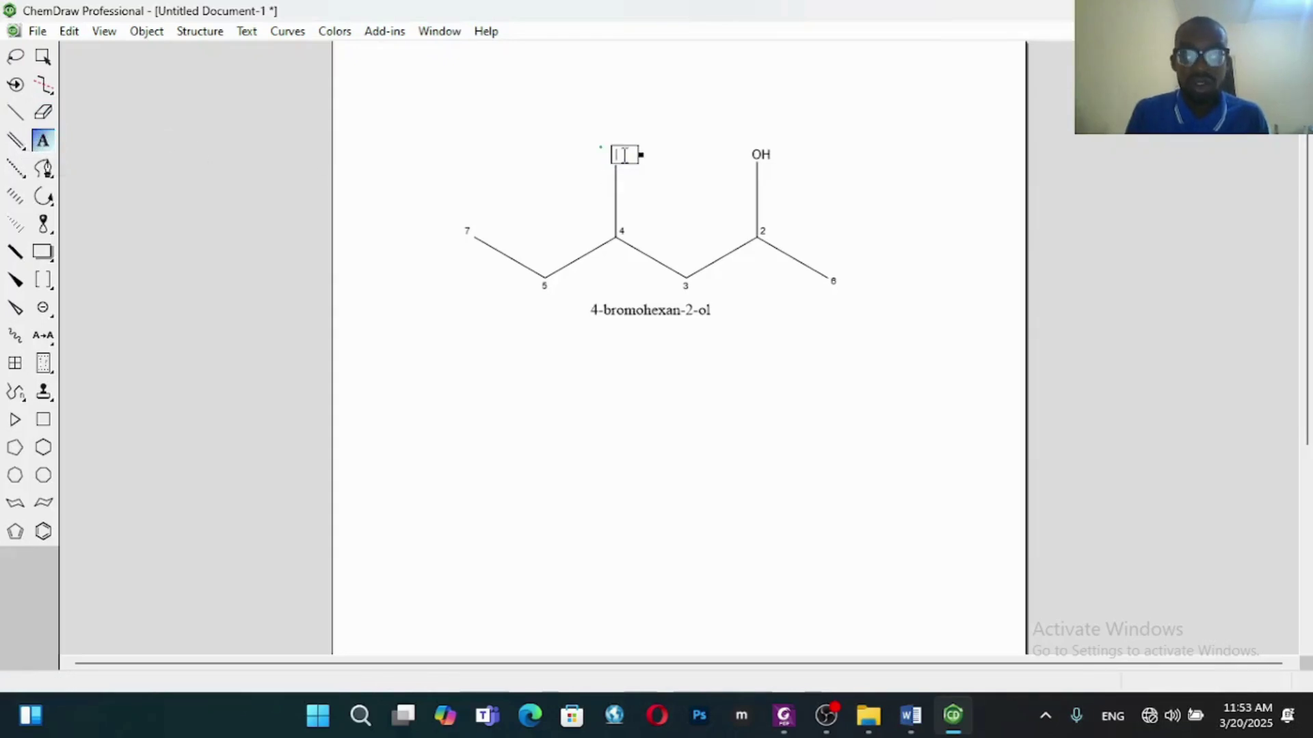
text(N)
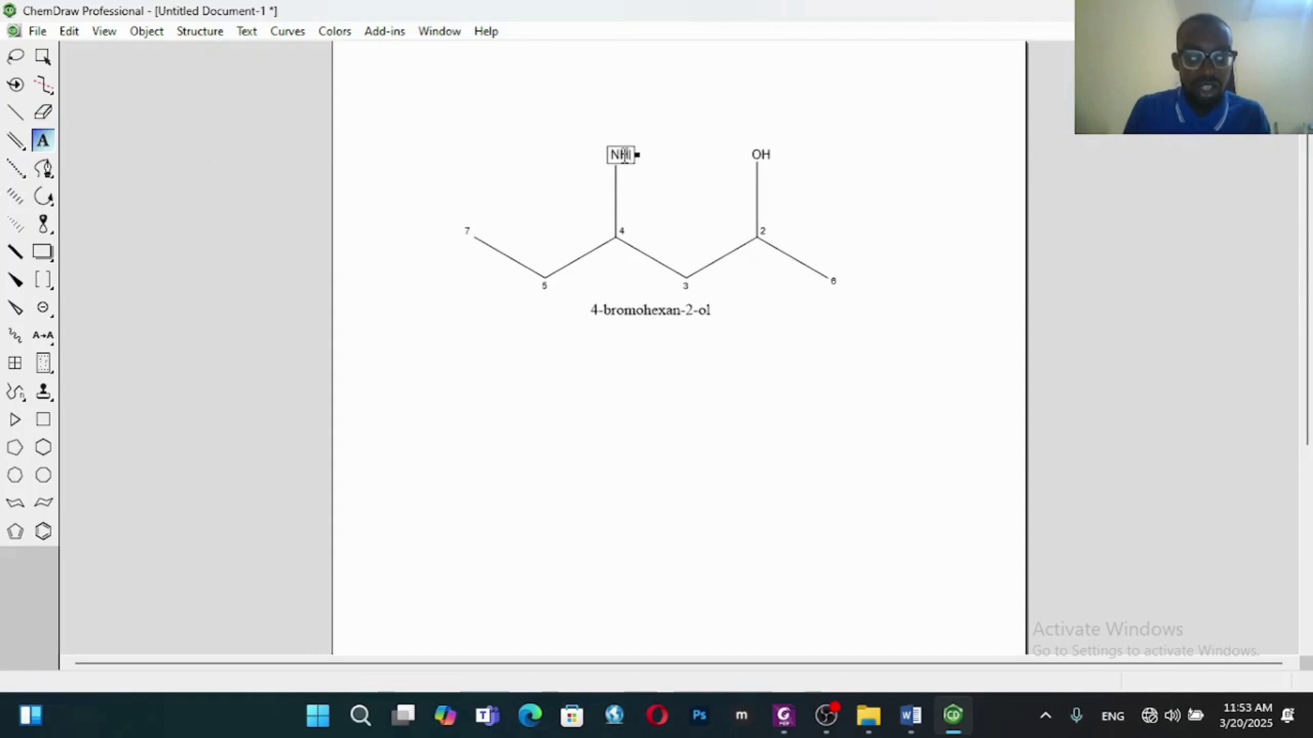
text(H2)
click(947, 149)
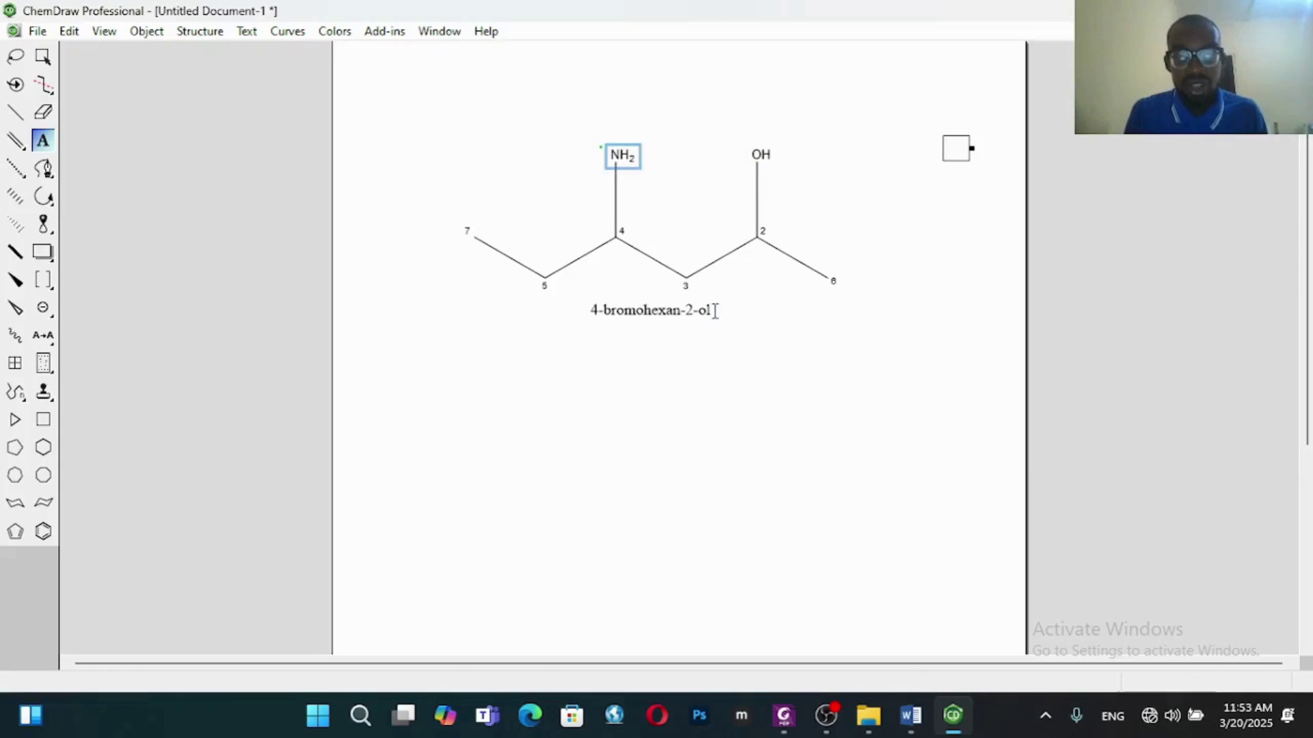
click(43, 56)
key(ctrl+a)
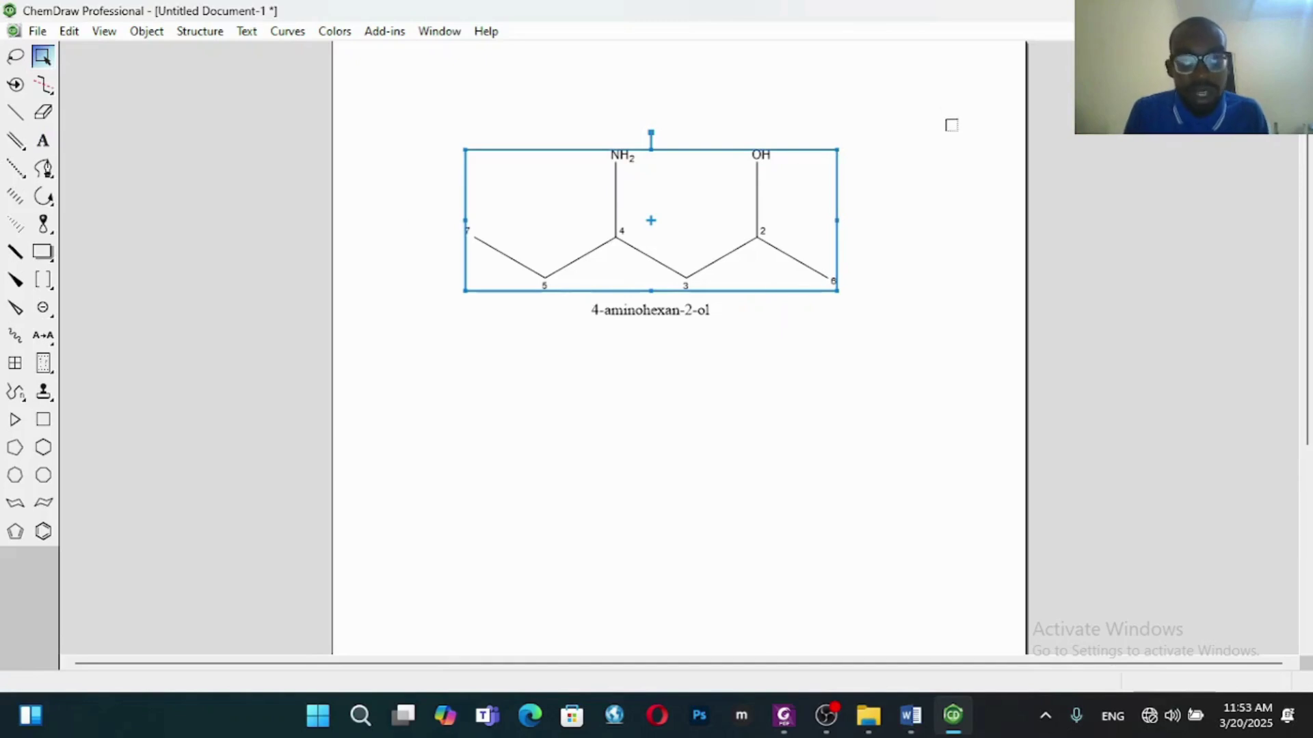
click(951, 125)
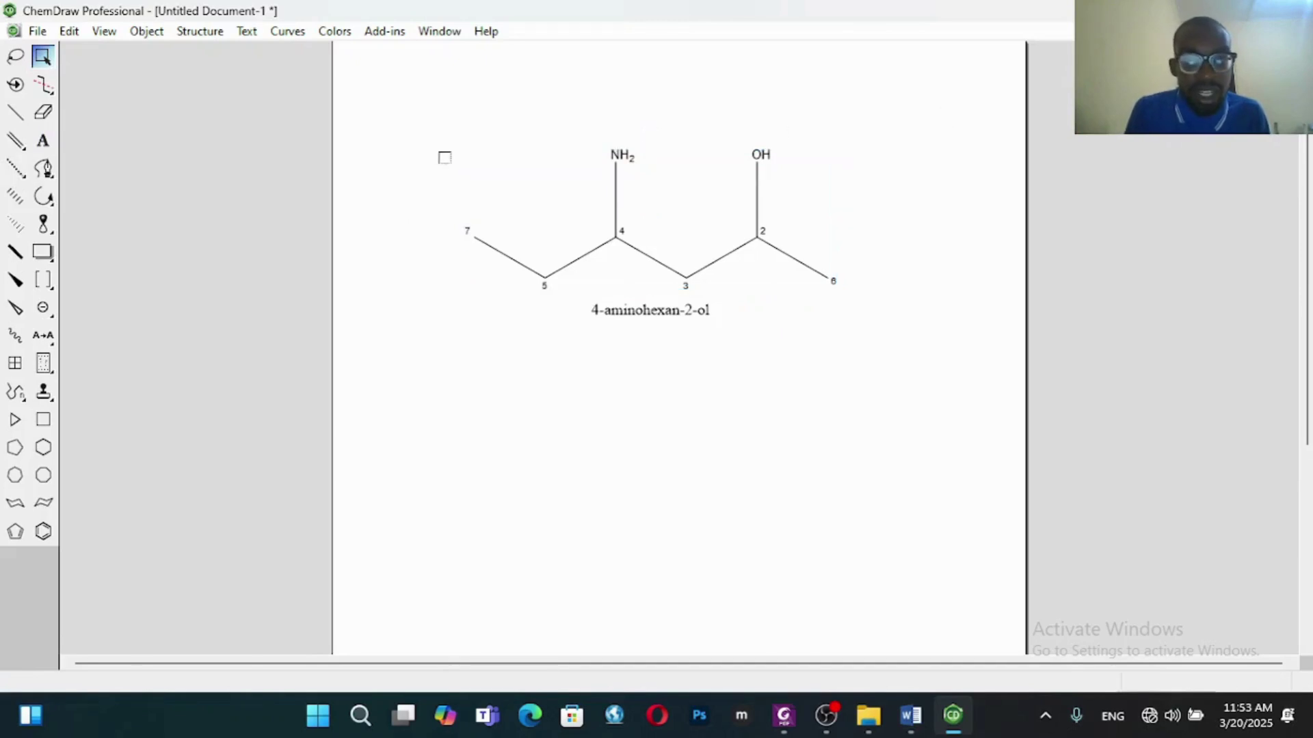
Step: Shorten the NH2 label on the carbon 4 branch to NH
click(42, 142)
click(638, 159)
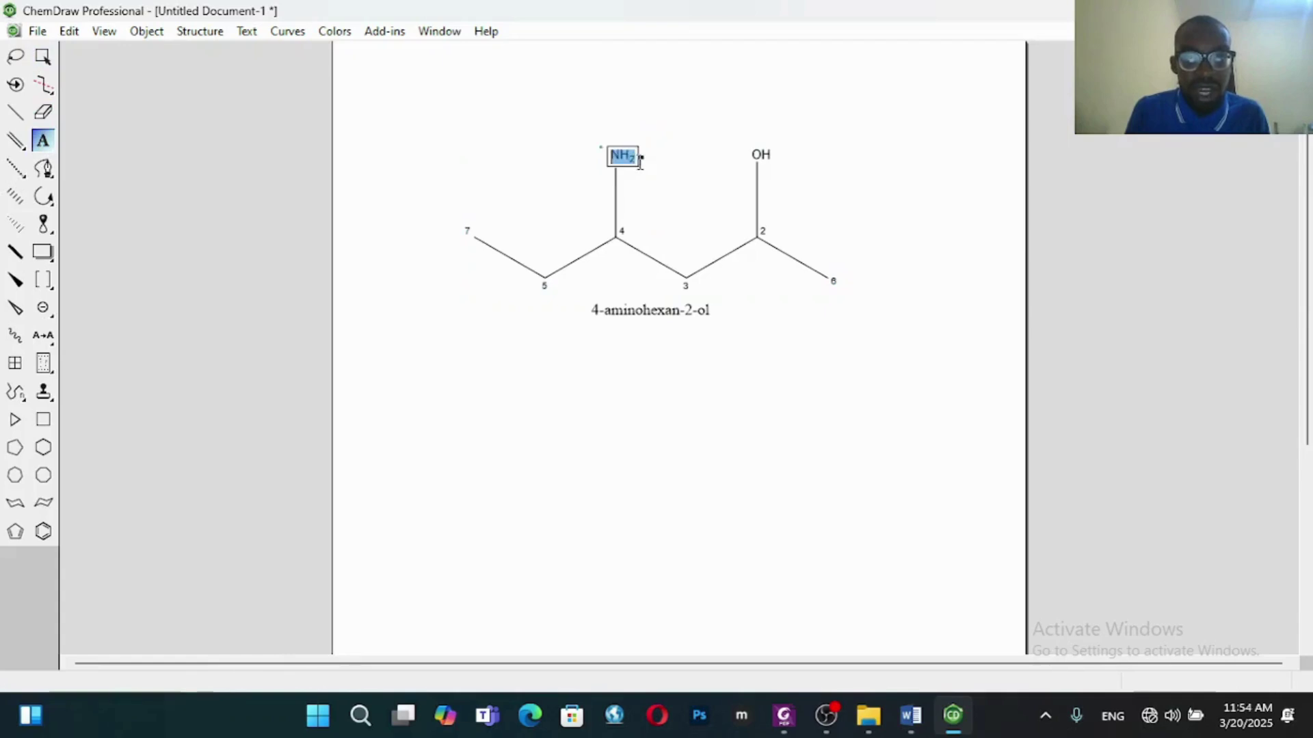
click(637, 159)
key(BackSpace)
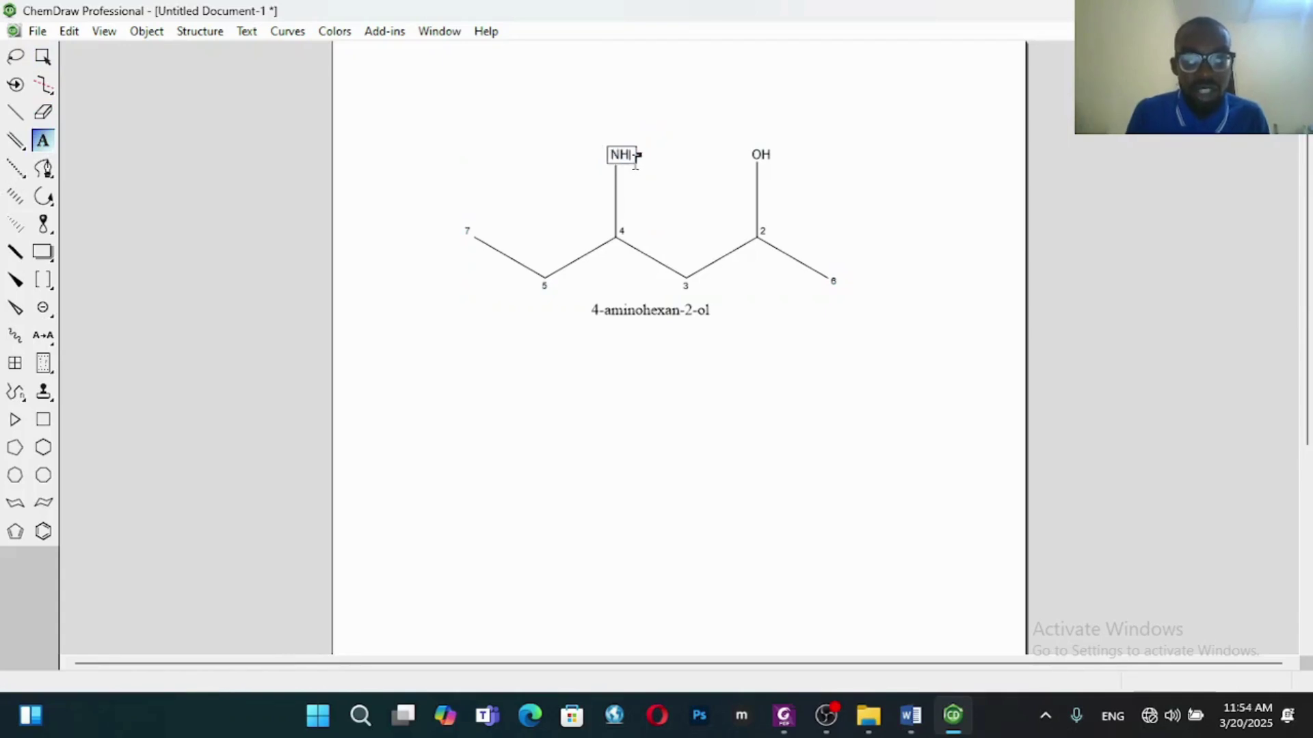
click(717, 112)
click(936, 112)
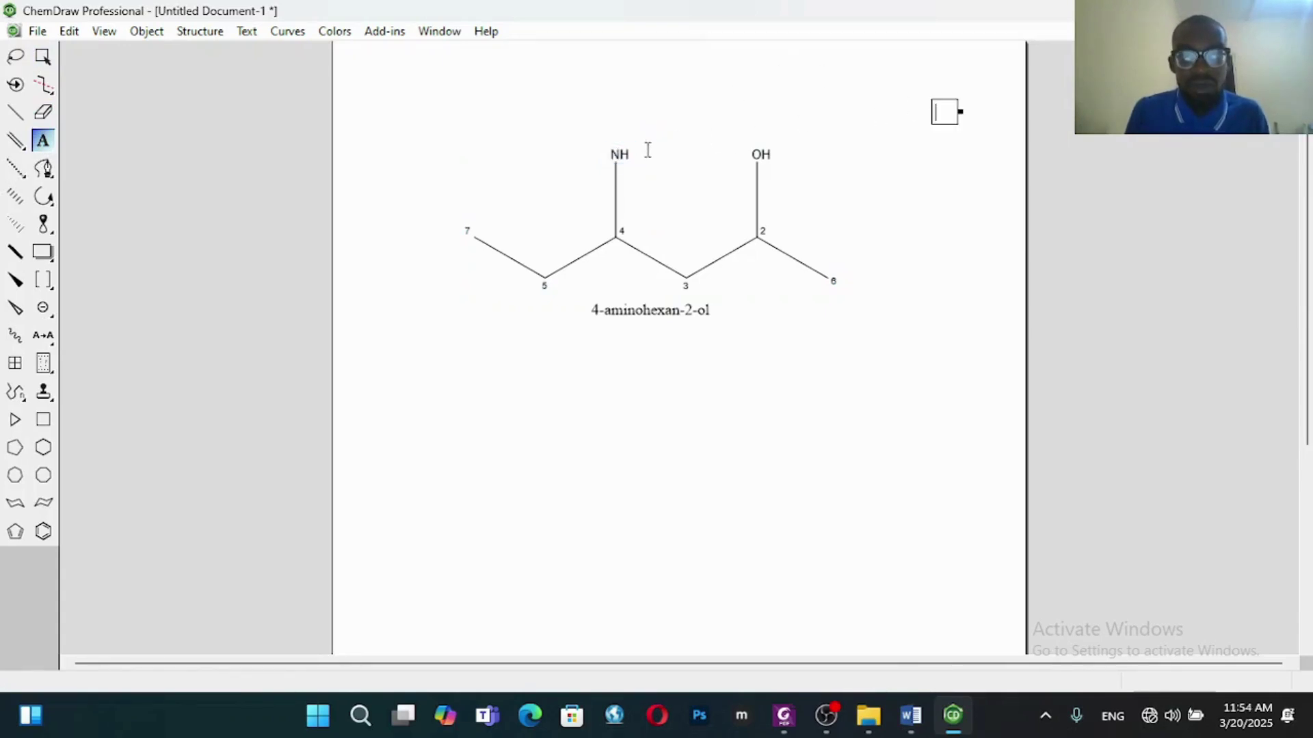
Step: Shorten the NH label on the carbon 4 branch to N and clear it from the end atom
click(632, 157)
text(N)
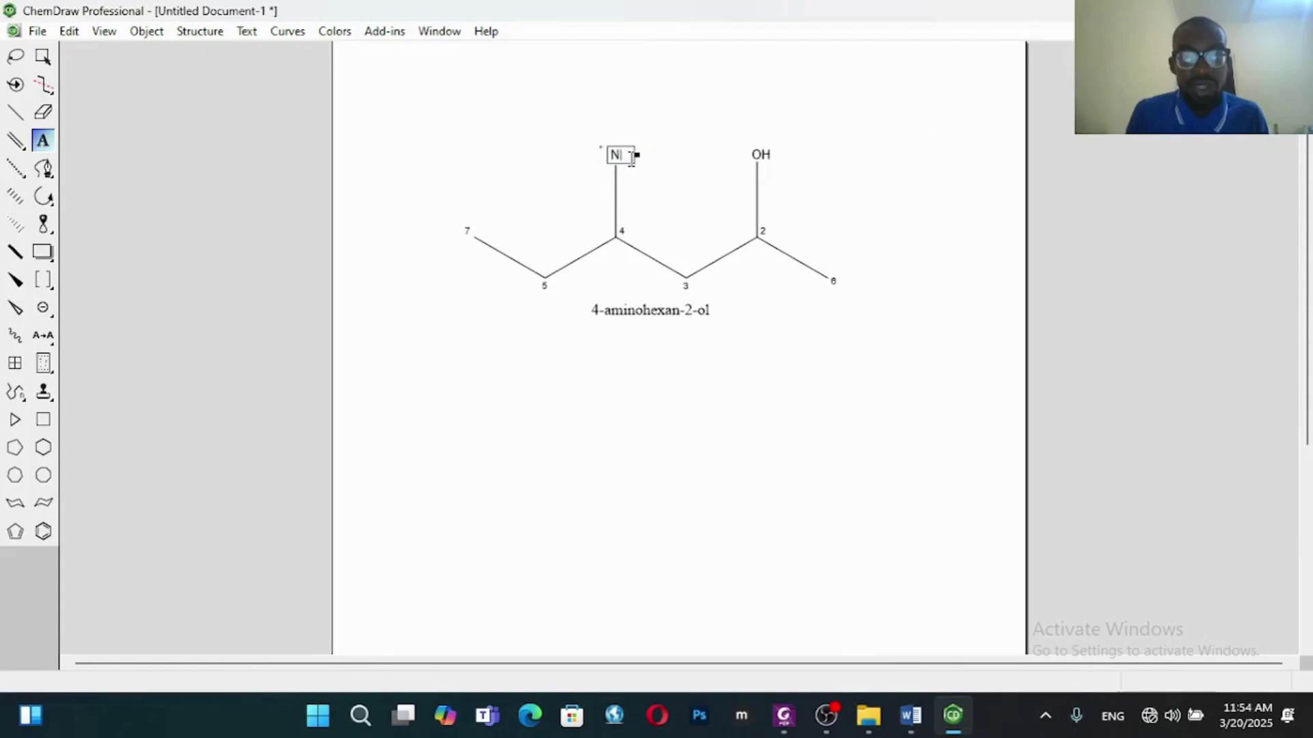
click(890, 115)
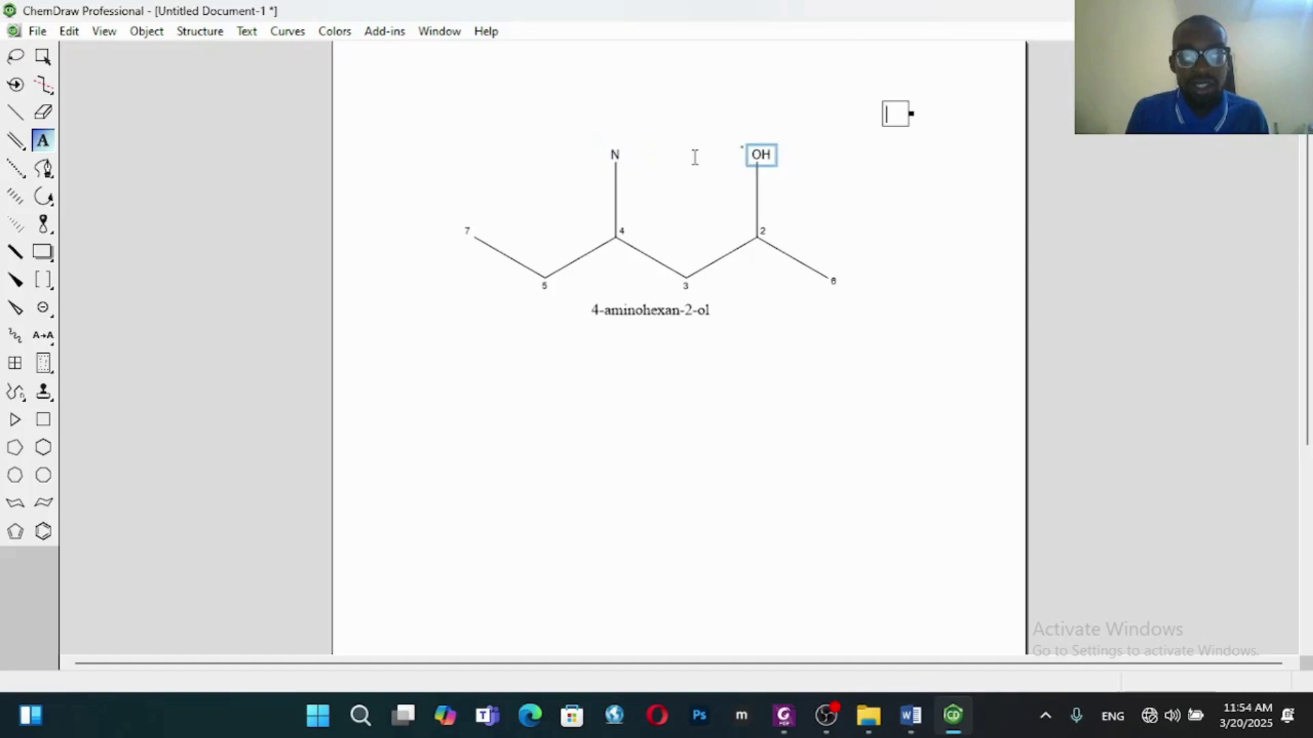
click(617, 155)
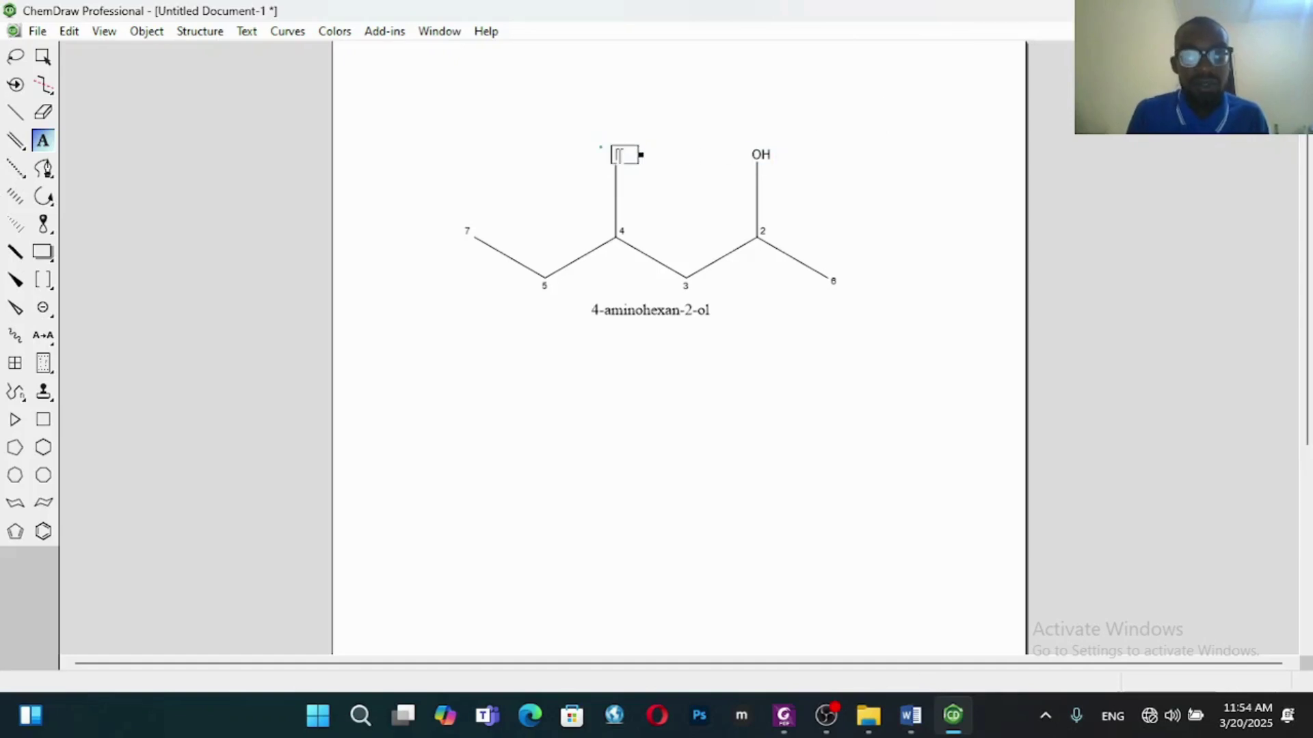
click(534, 109)
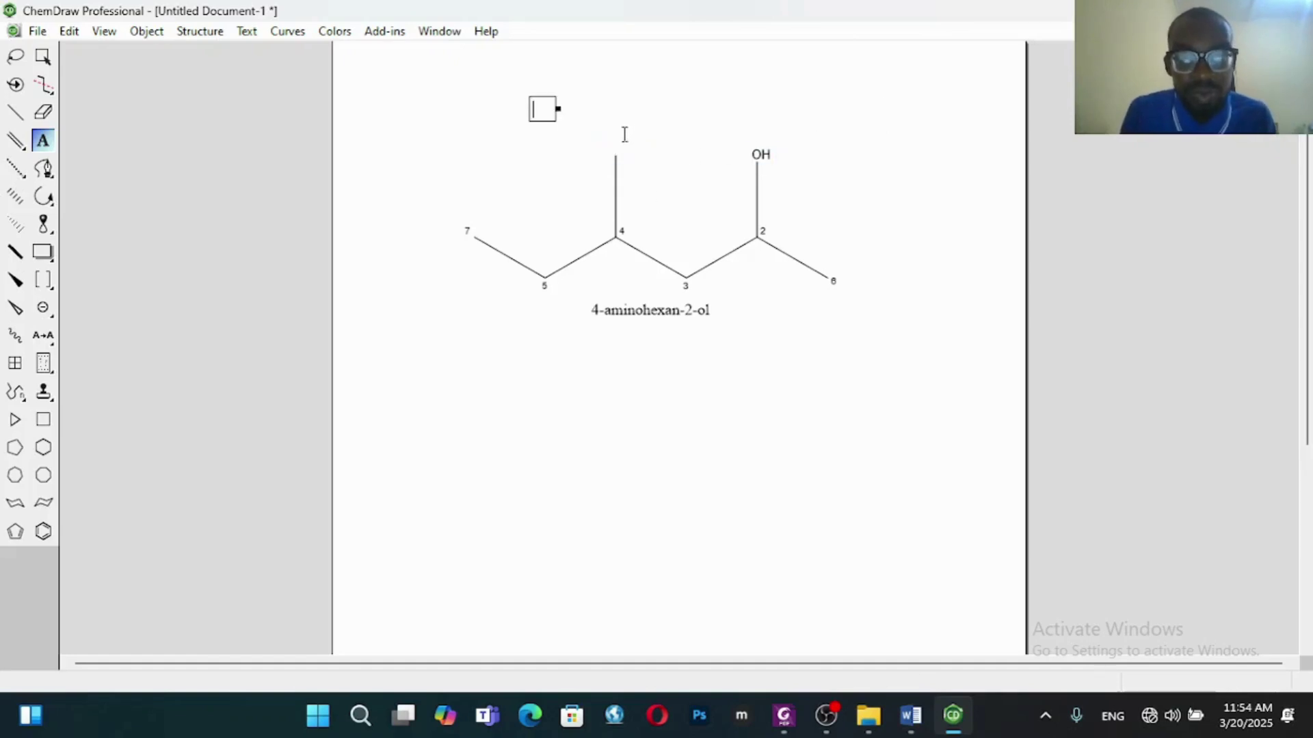
Step: Label the end atom of the carbon 4 branch N and deselect the structure
click(625, 129)
click(615, 156)
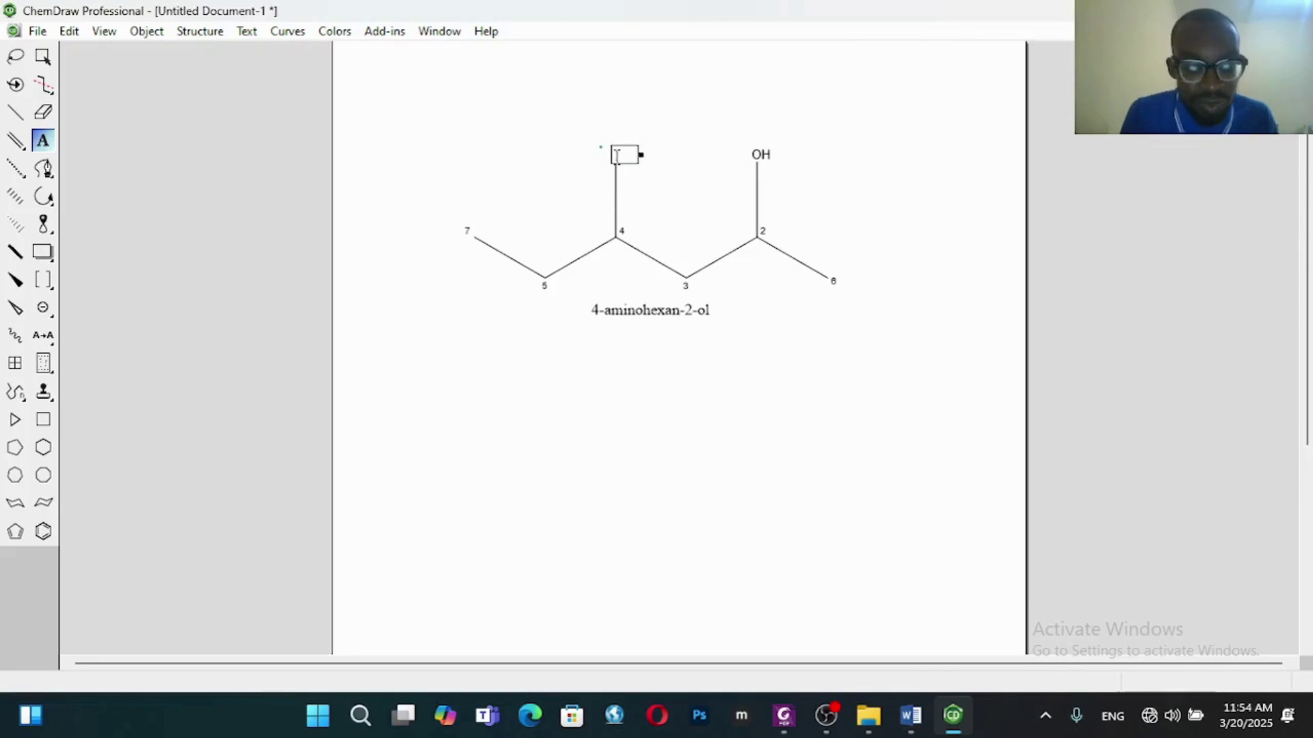
text(N)
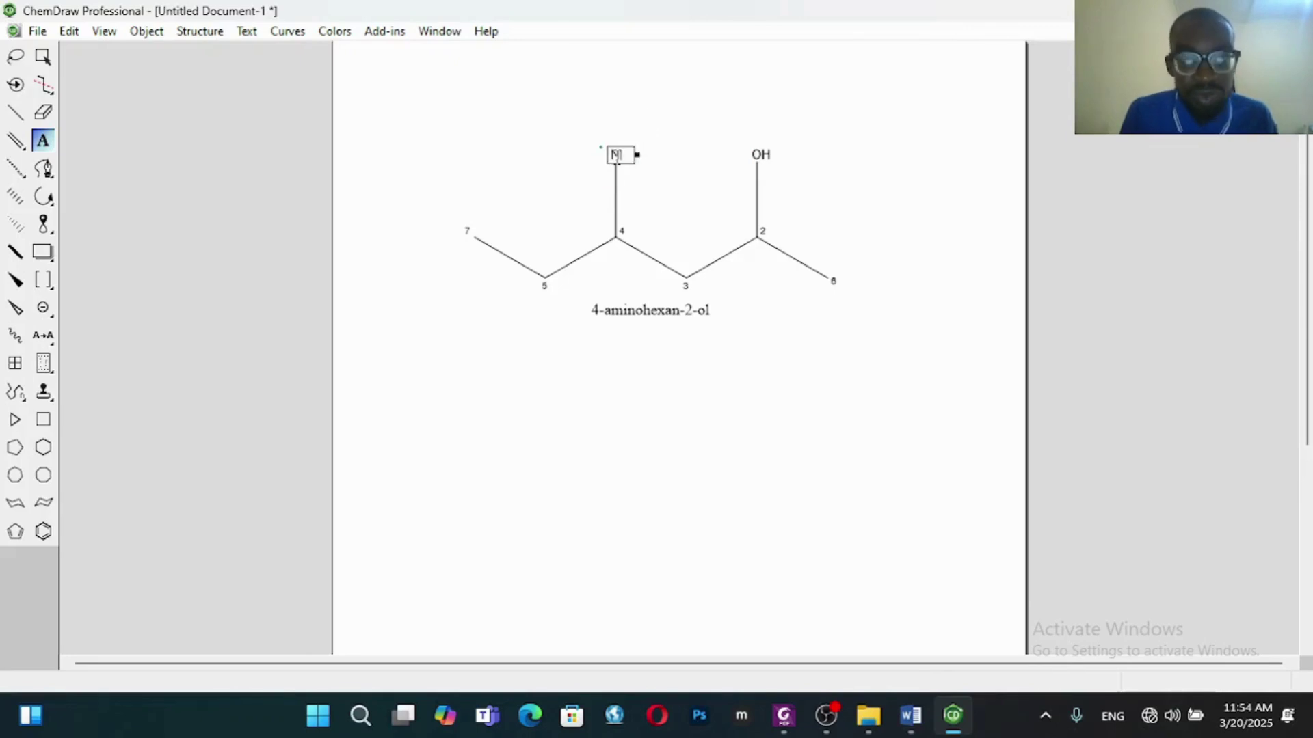
click(837, 189)
click(42, 56)
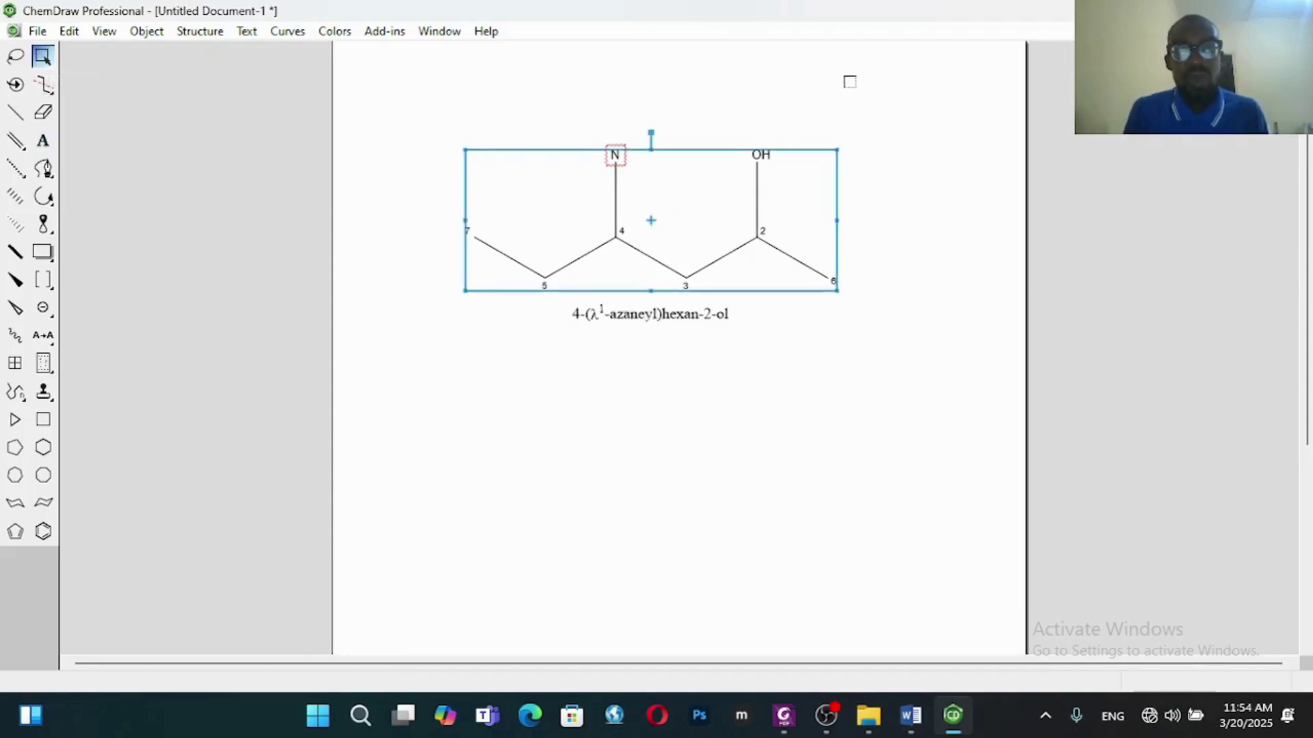
click(808, 106)
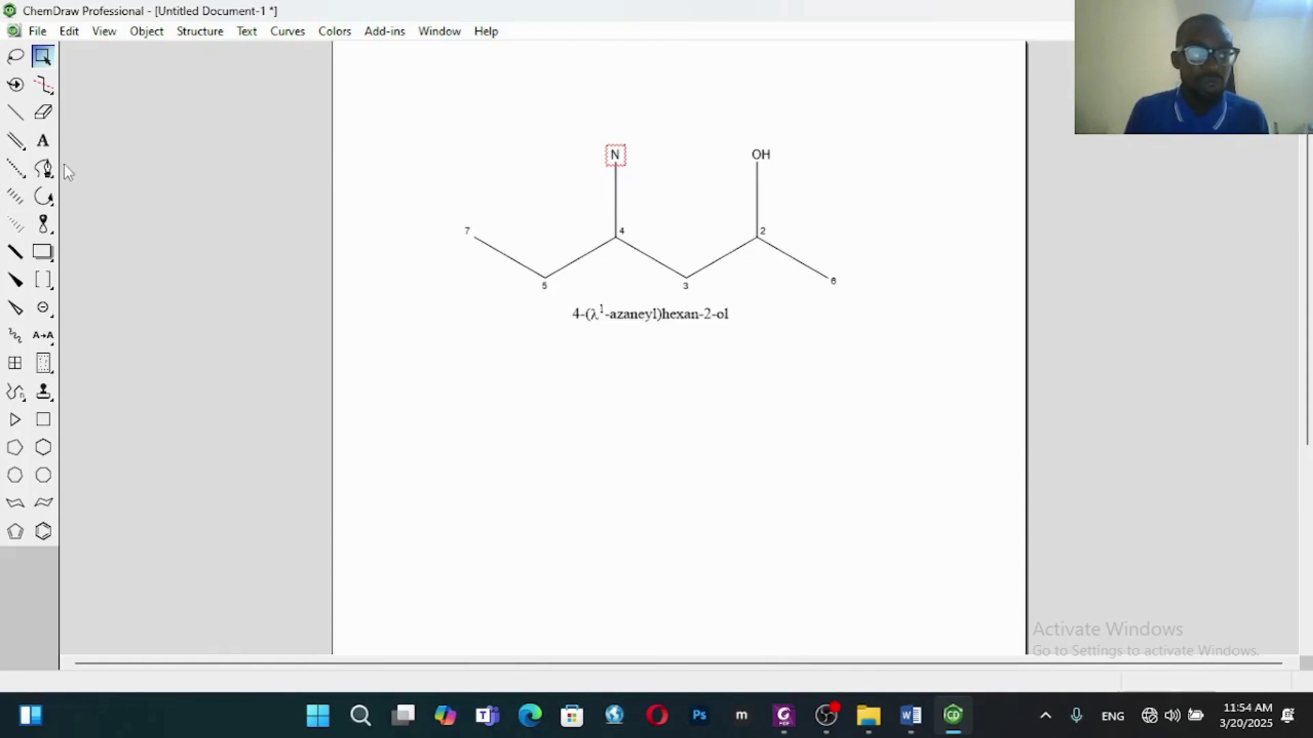
Step: Change the carbon 4 branch label to NH2 and attach a short single bond to its nitrogen
click(42, 140)
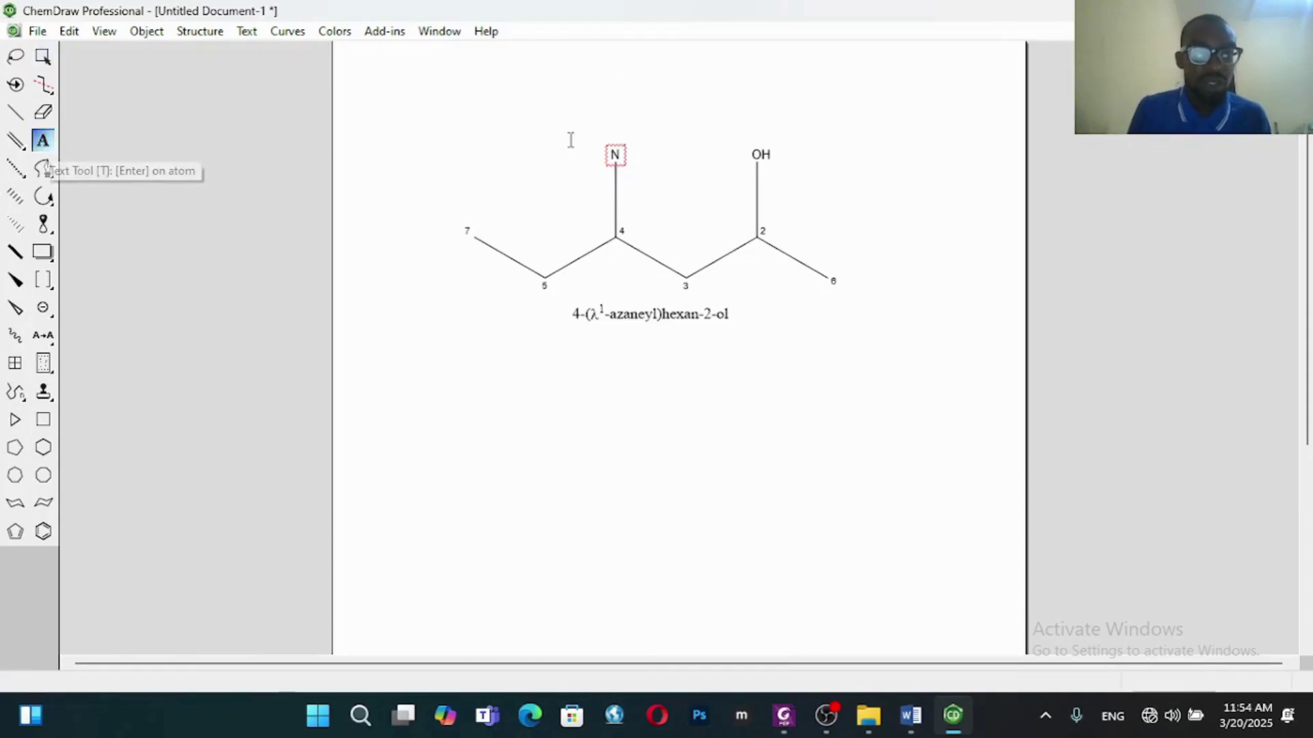
click(626, 154)
click(617, 155)
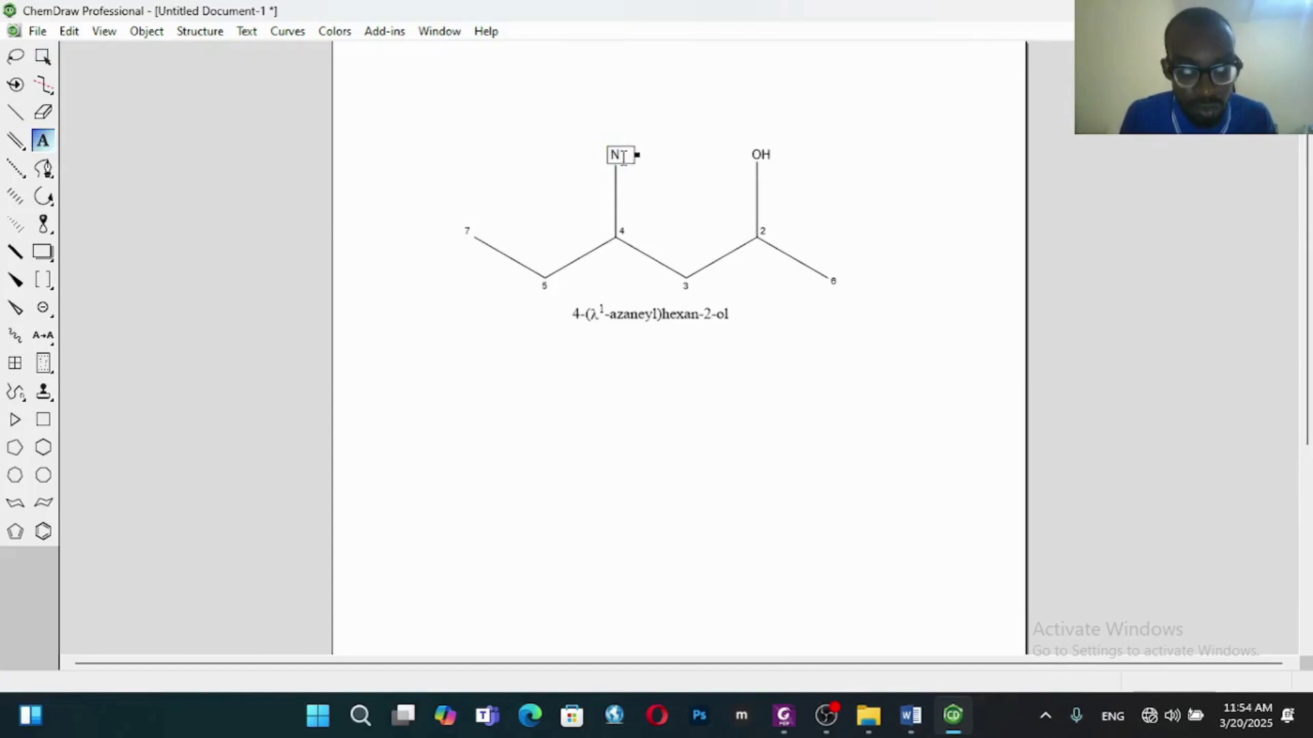
text(H2)
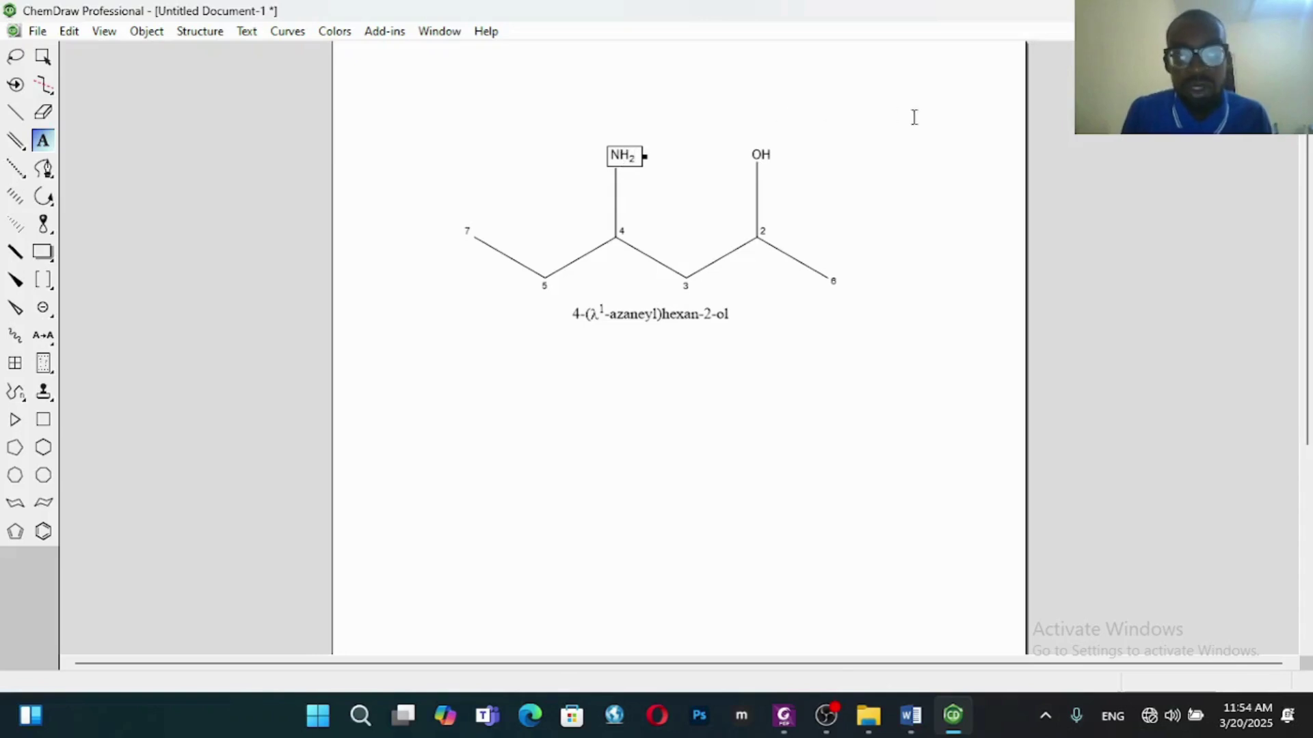
click(937, 125)
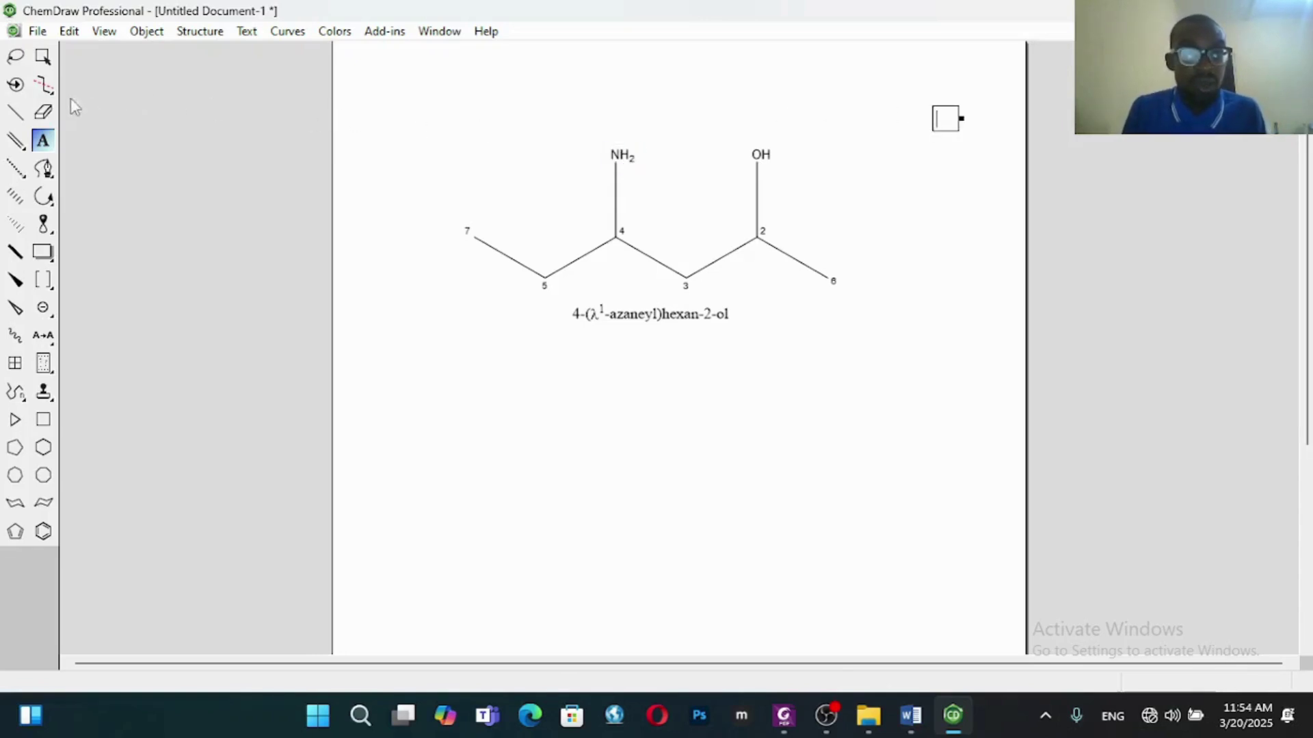
click(15, 112)
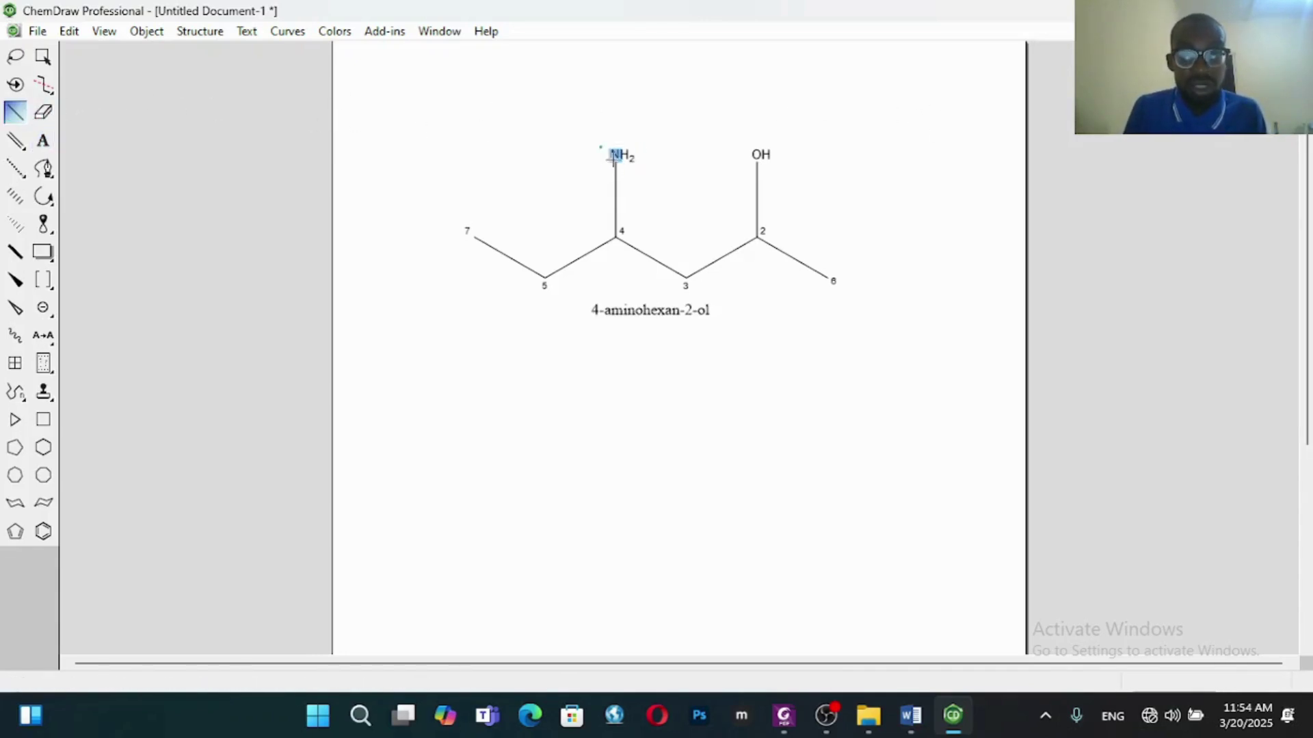
drag(615, 156, 578, 147)
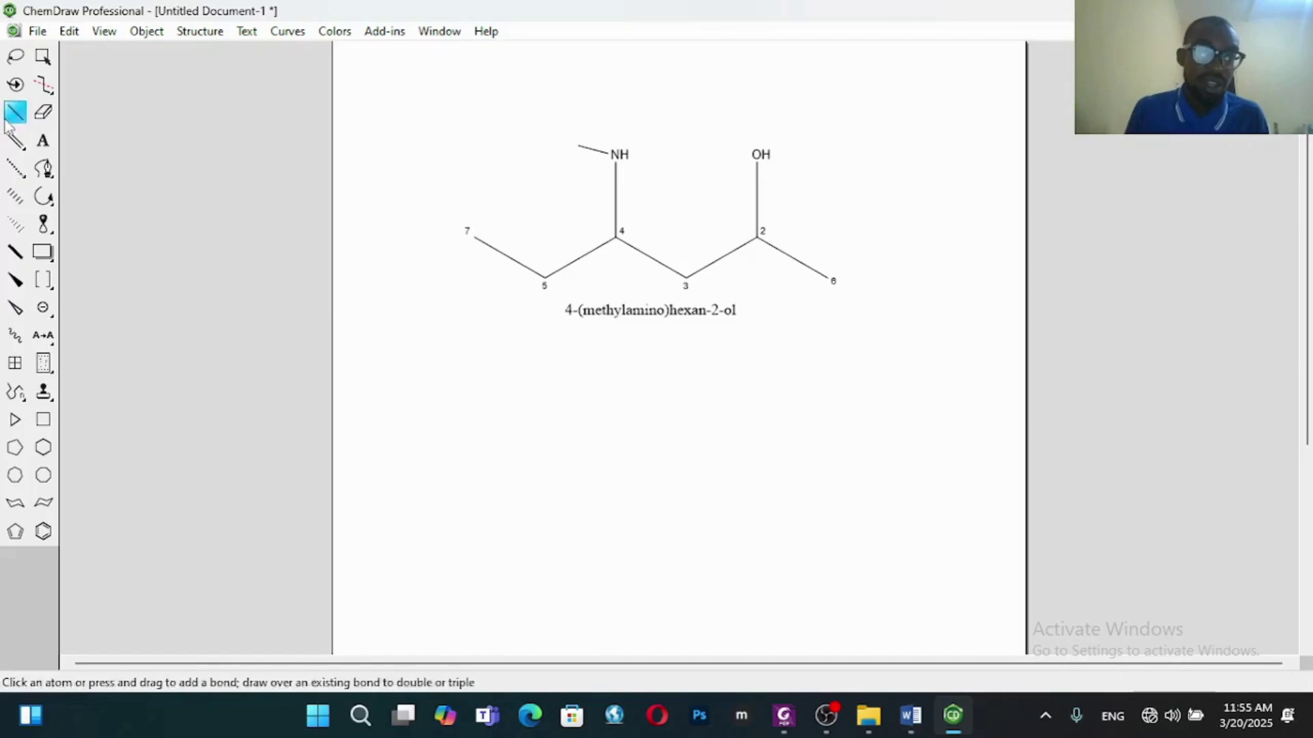
Step: Draw a four-carbon single-bond chain below the named structure and add an upward double bond on its last carbon
mouse_move(506, 501)
mouse_down()
mouse_move(540, 482)
mouse_move(580, 500)
mouse_move(602, 489)
mouse_up()
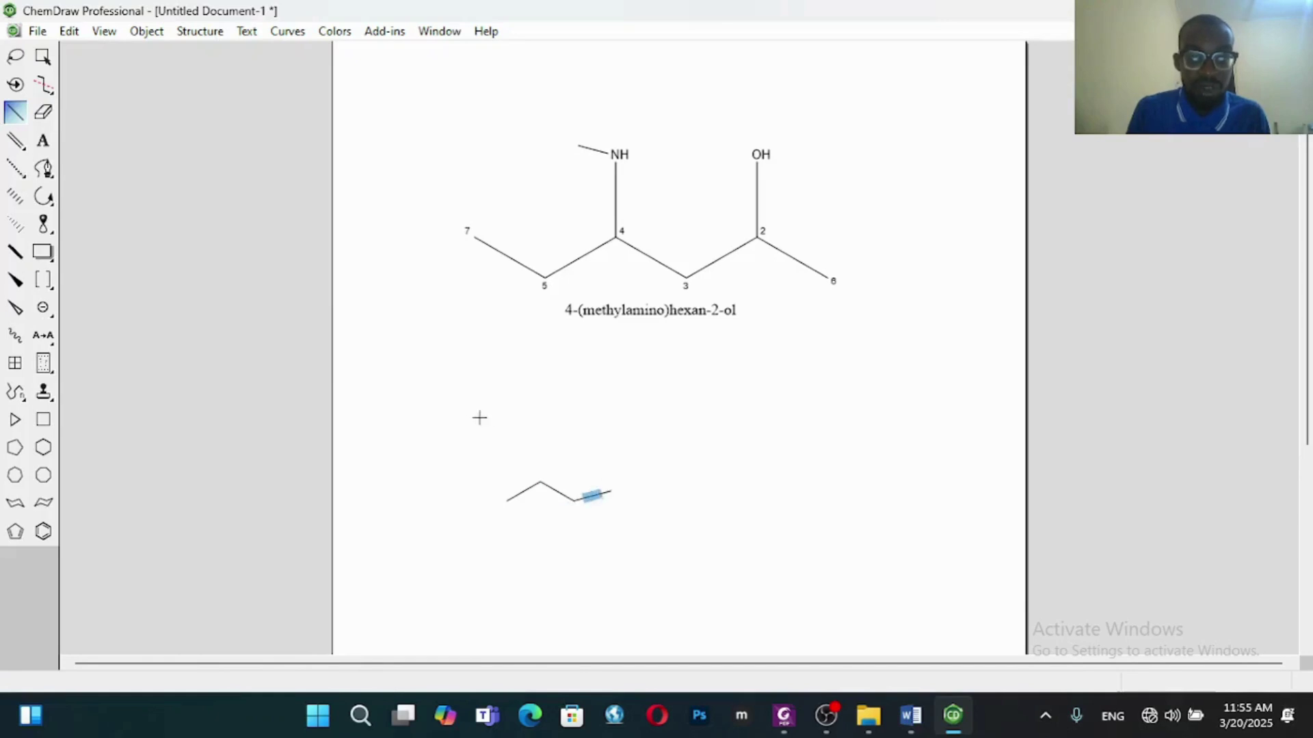
click(19, 145)
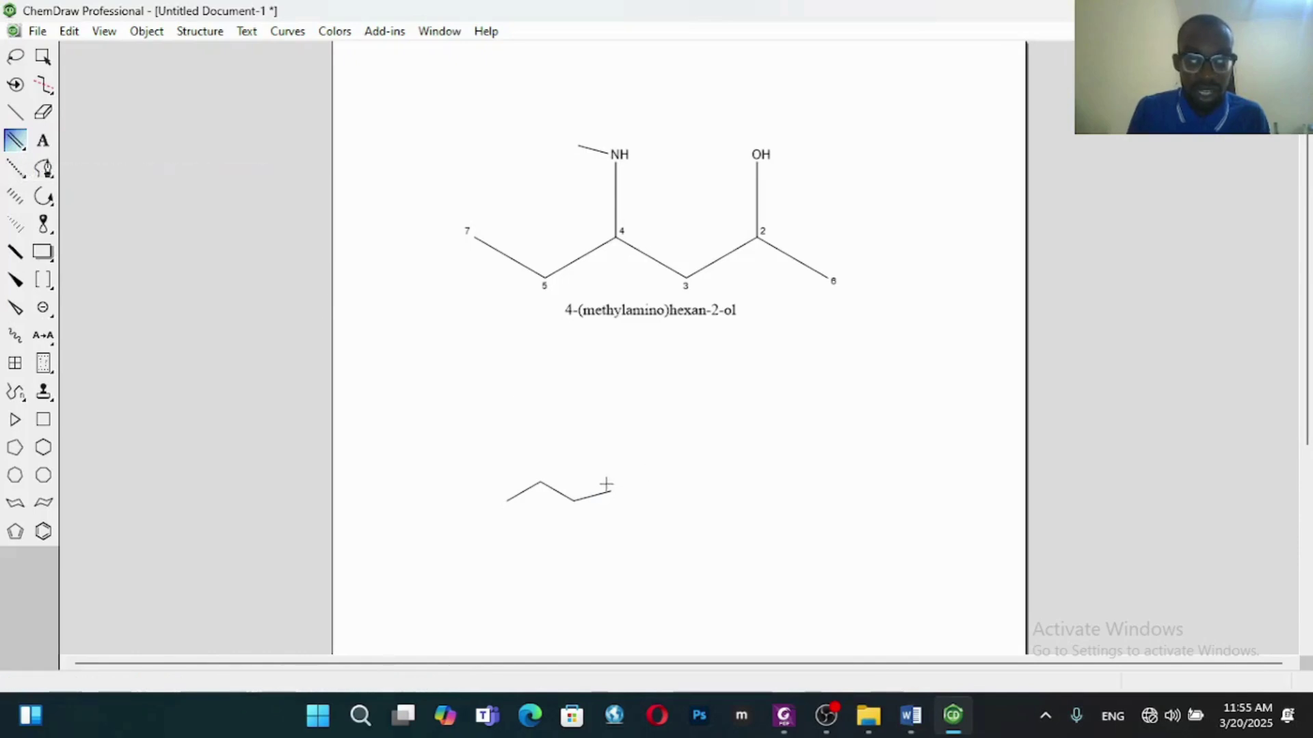
drag(610, 489, 608, 454)
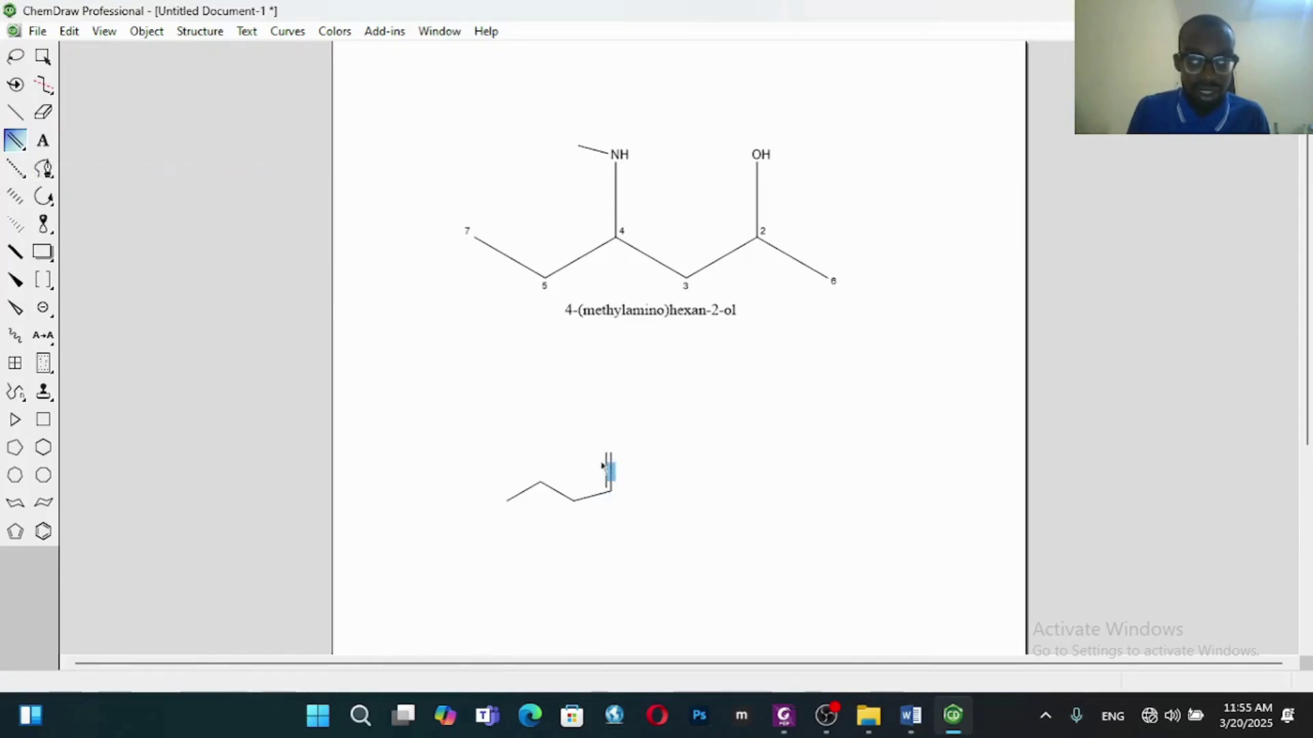
Step: Label the end atom of the new chain's double bond O
click(42, 141)
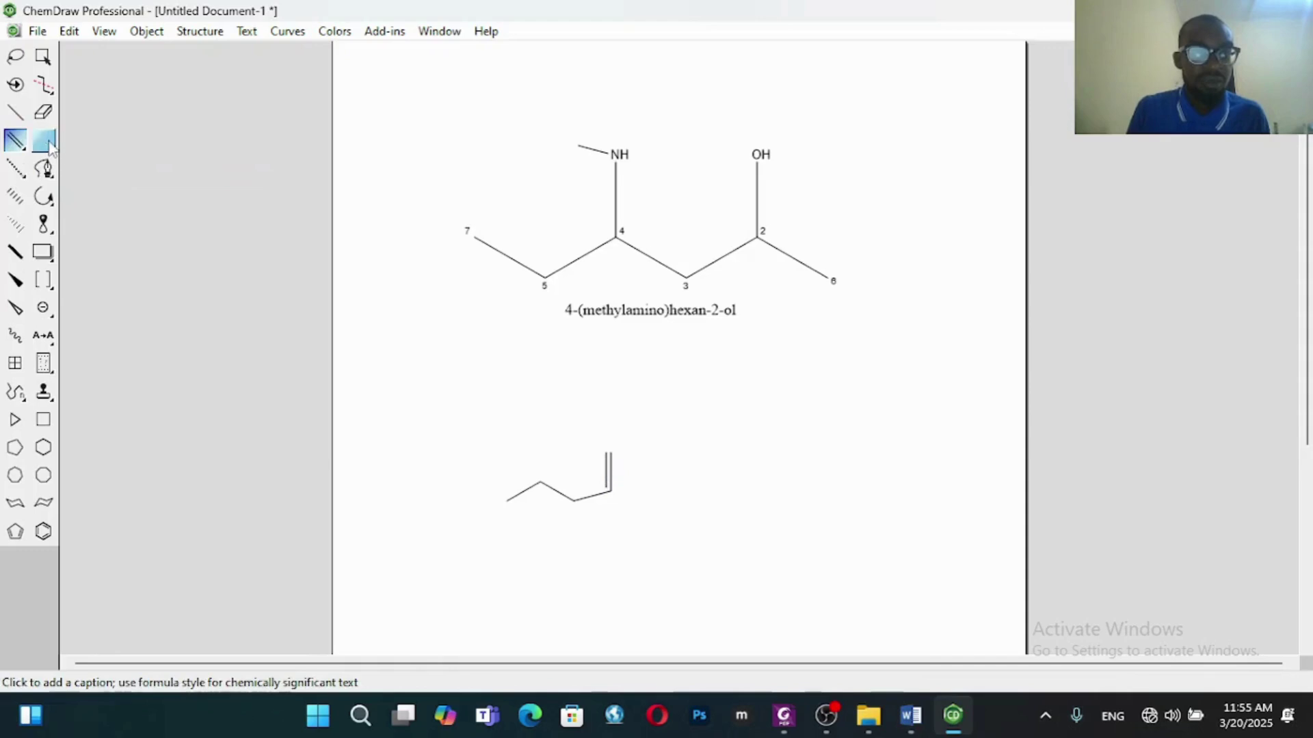
click(609, 452)
click(780, 445)
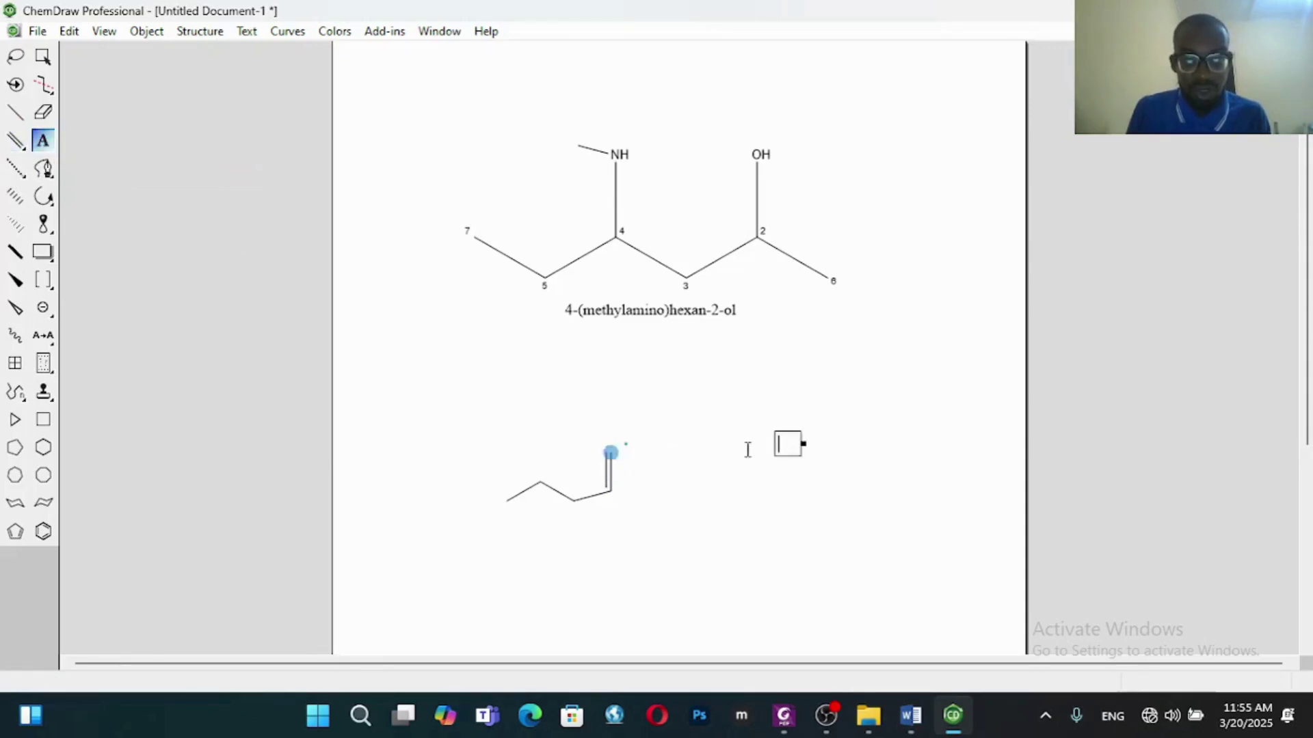
click(609, 451)
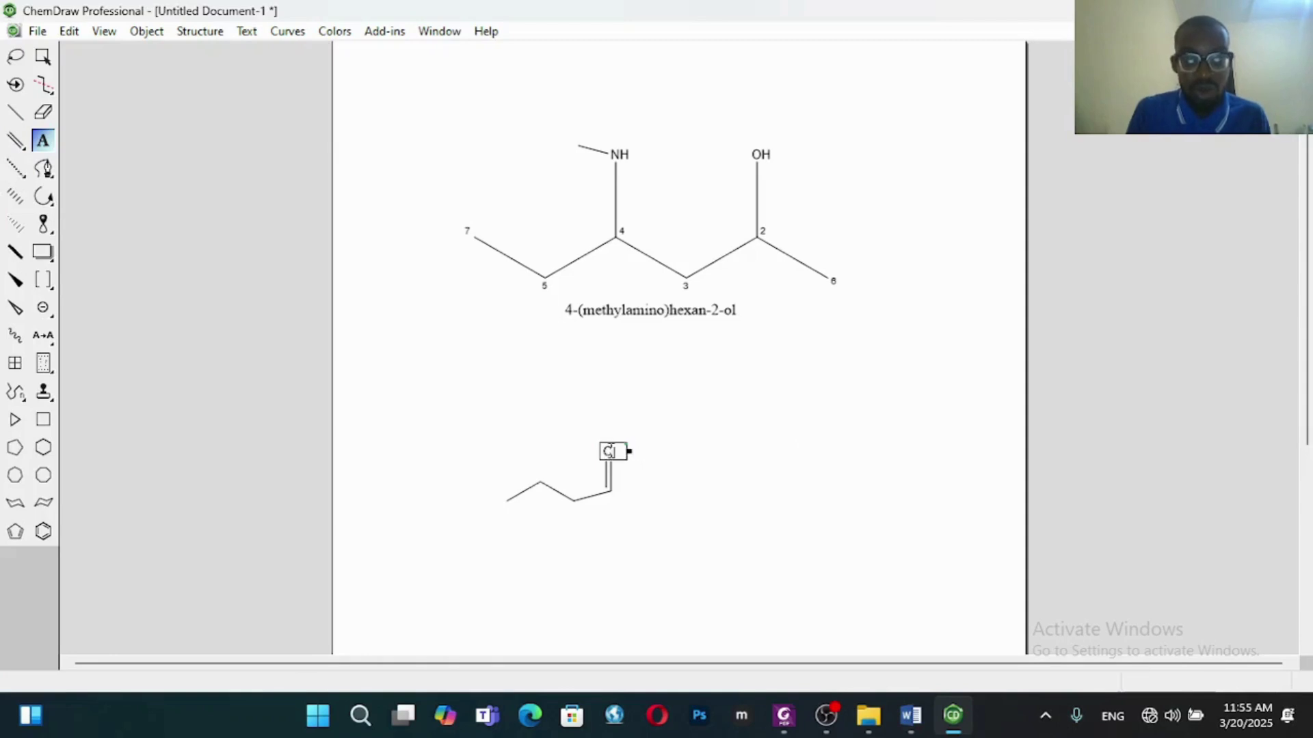
click(692, 472)
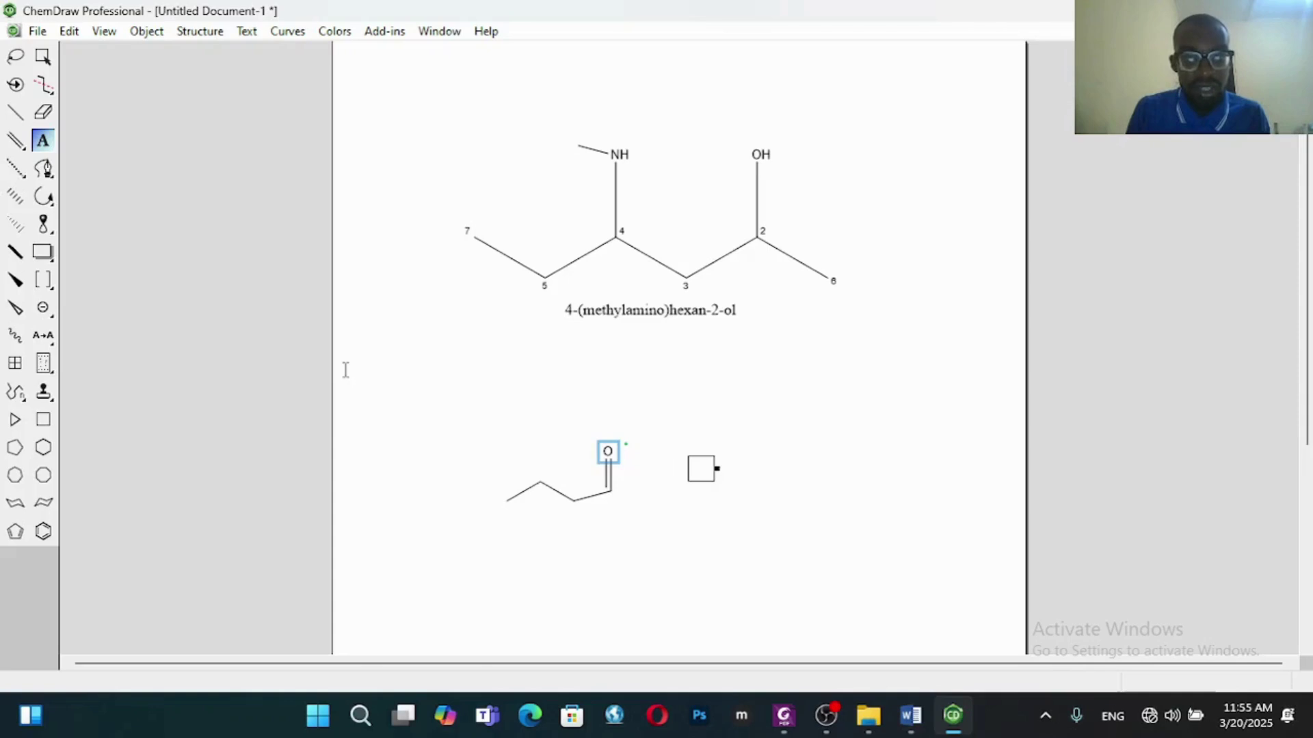
Step: Add a single bond to the carbonyl carbon and label its end atom OH
click(15, 112)
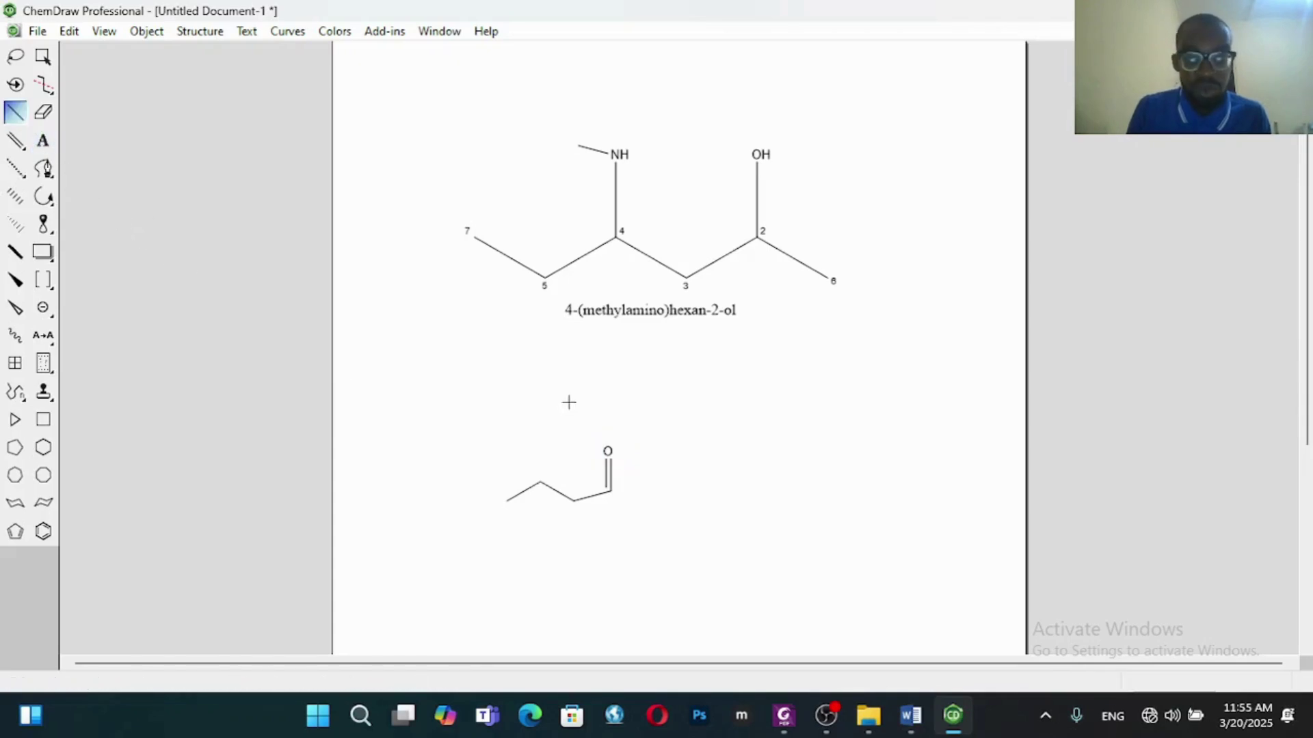
click(611, 494)
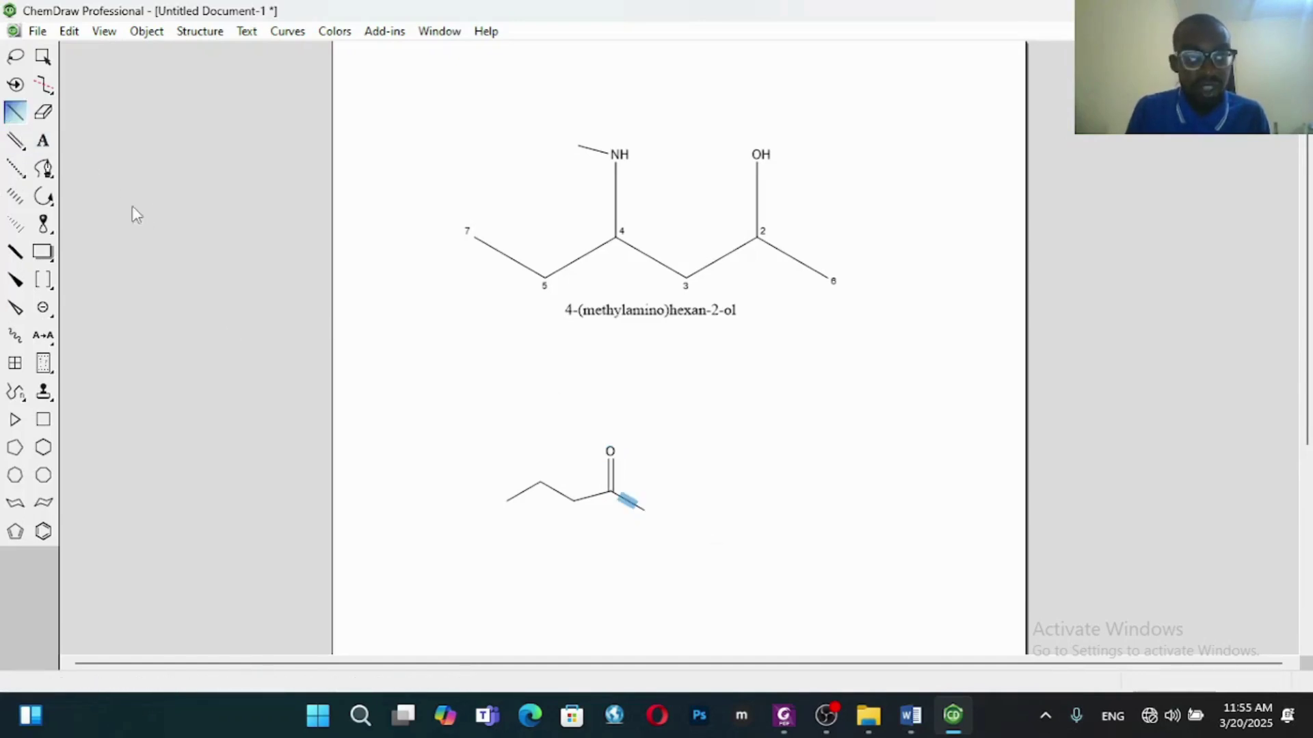
click(42, 141)
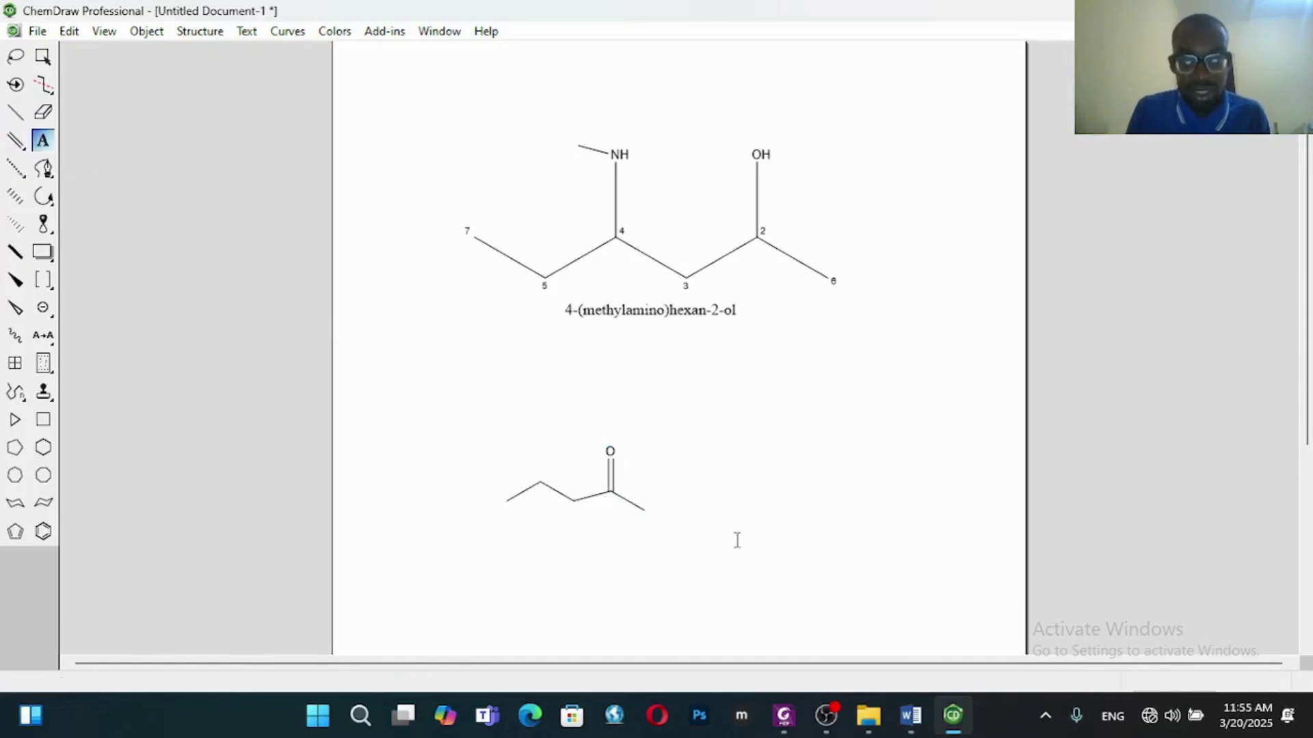
click(644, 510)
text(CH)
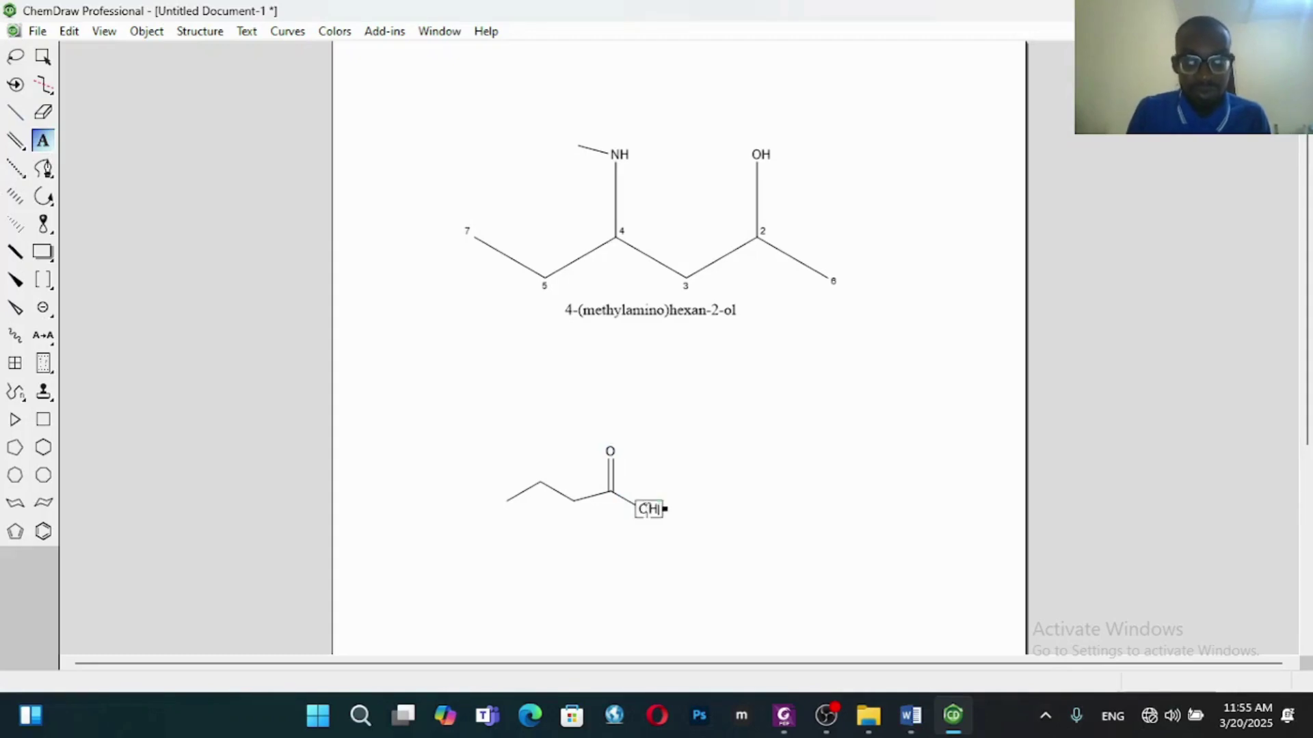
click(734, 550)
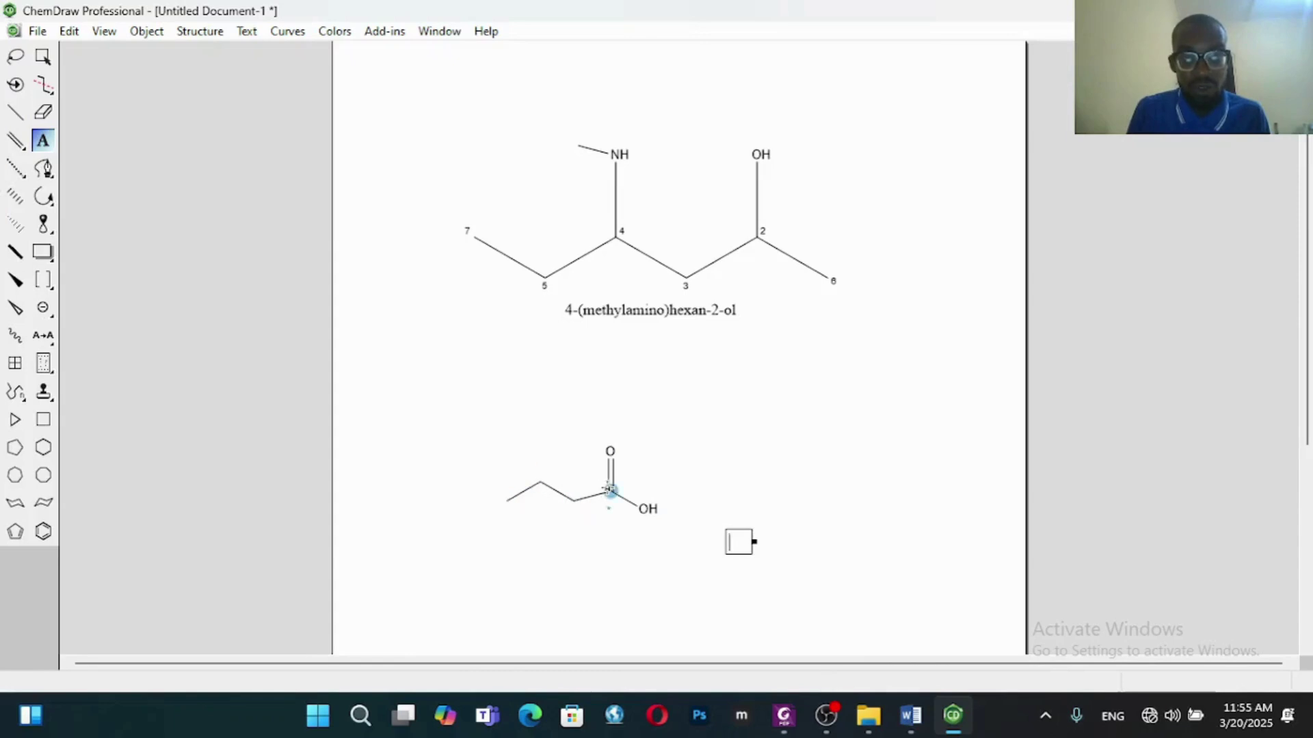
click(647, 508)
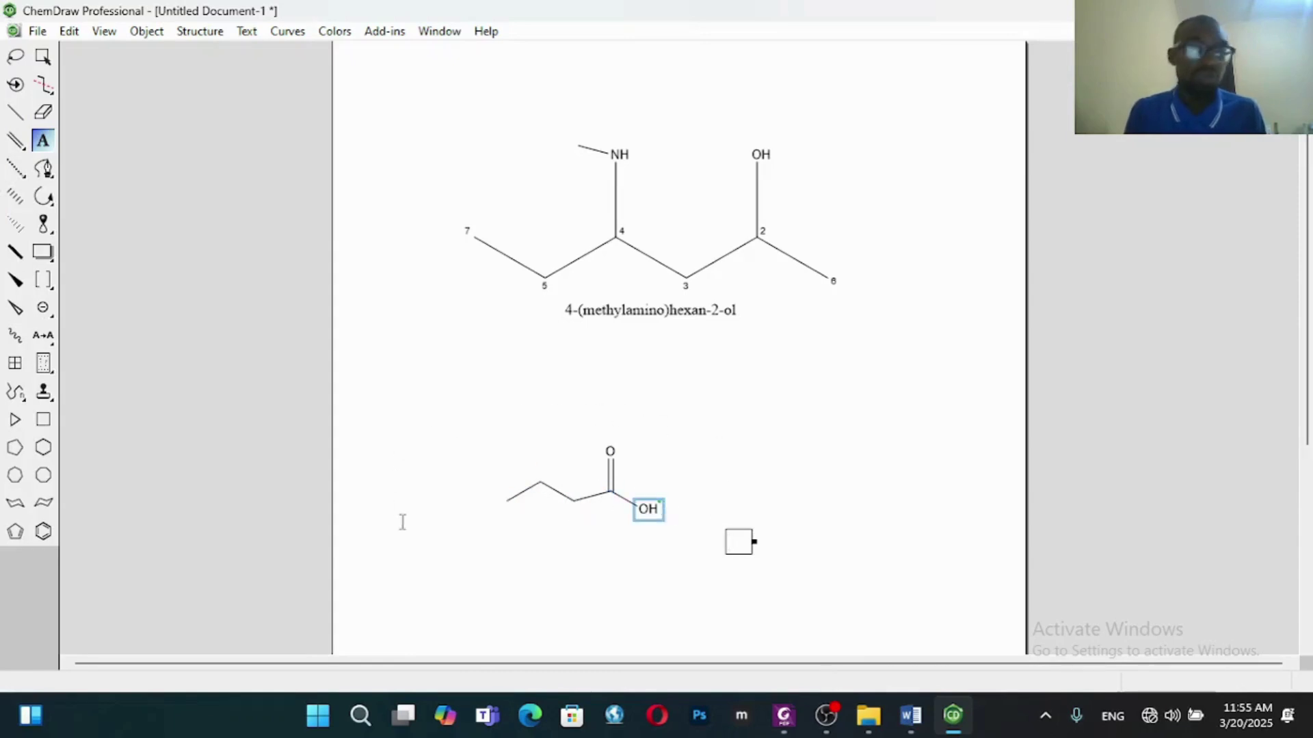
Step: Select the new carboxylic acid, run Clean Up Structure and add its name with Convert Structure to Name
click(41, 59)
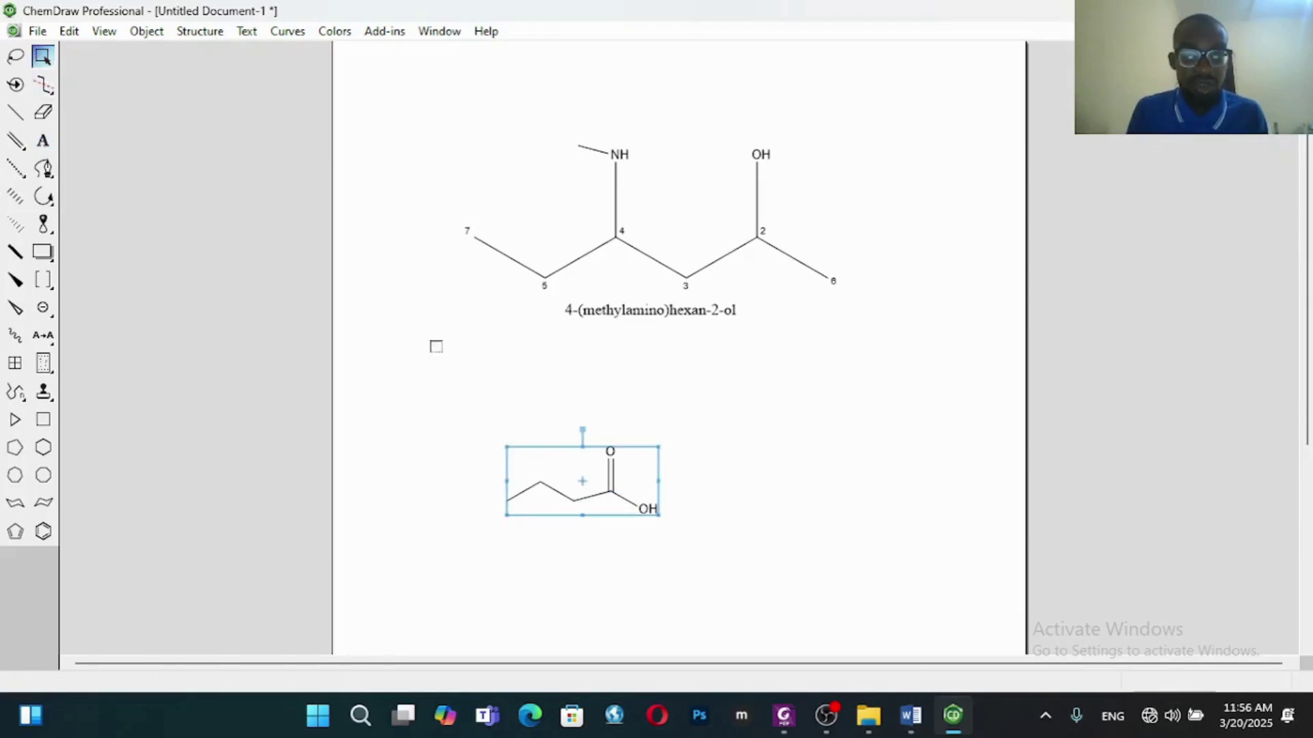
right_click(558, 488)
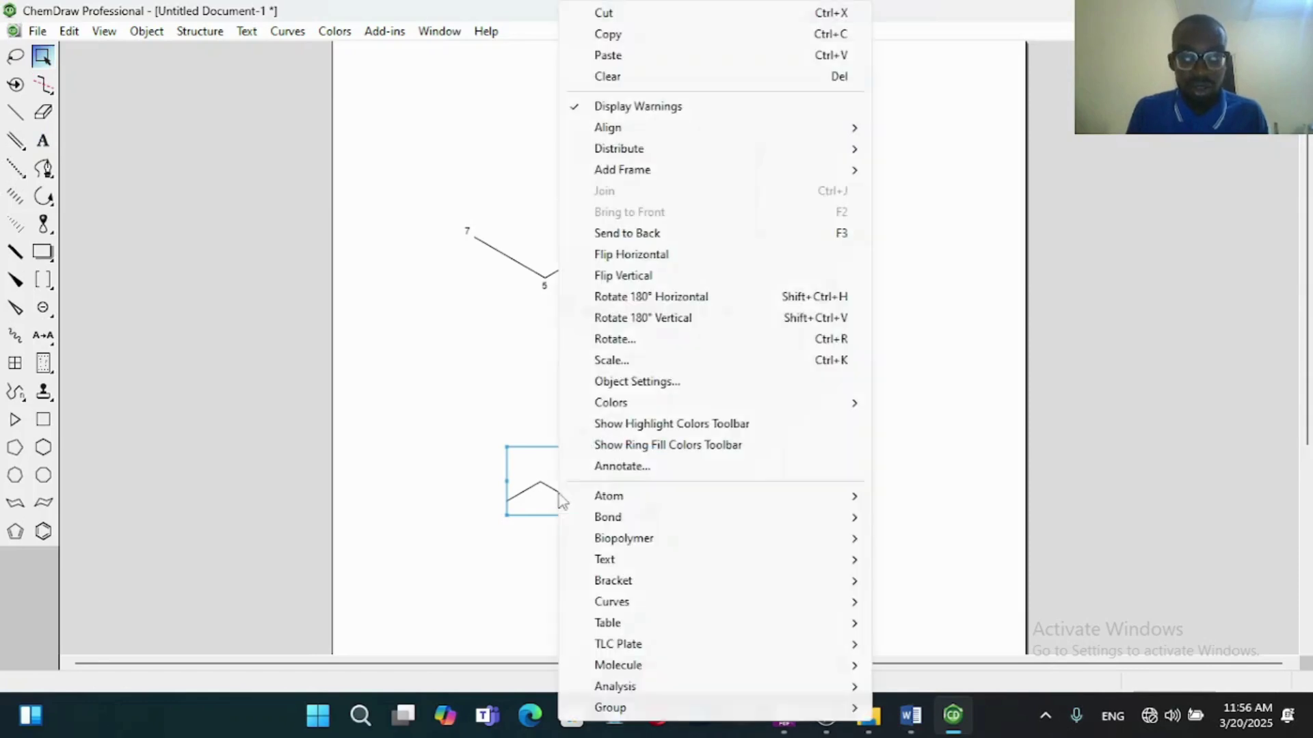
mouse_move(668, 667)
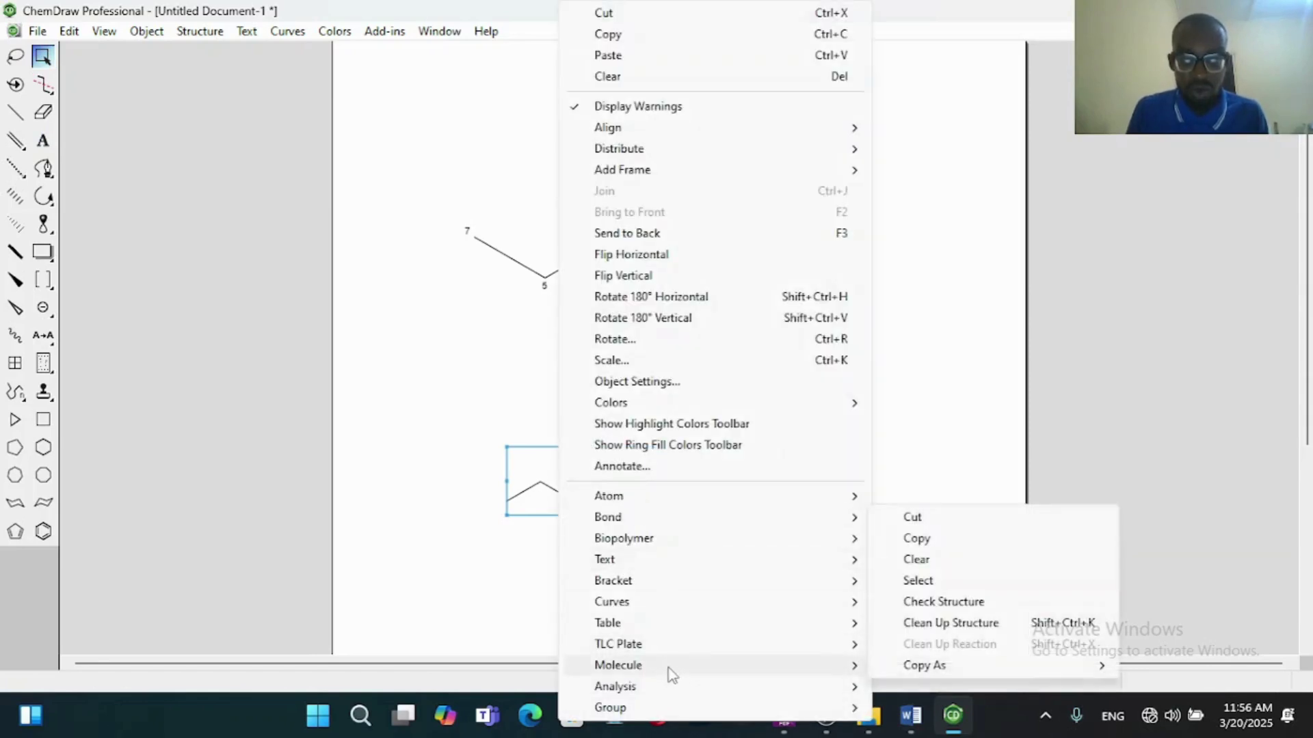
click(931, 623)
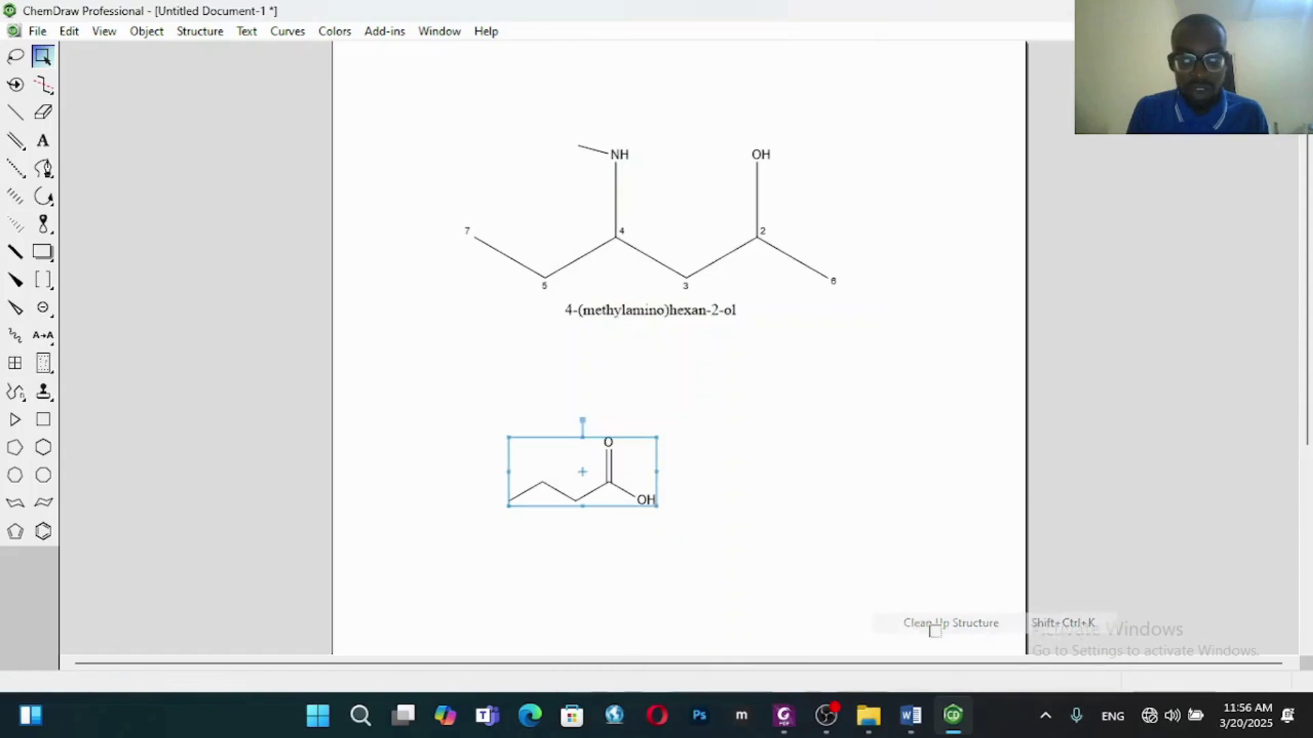
click(210, 31)
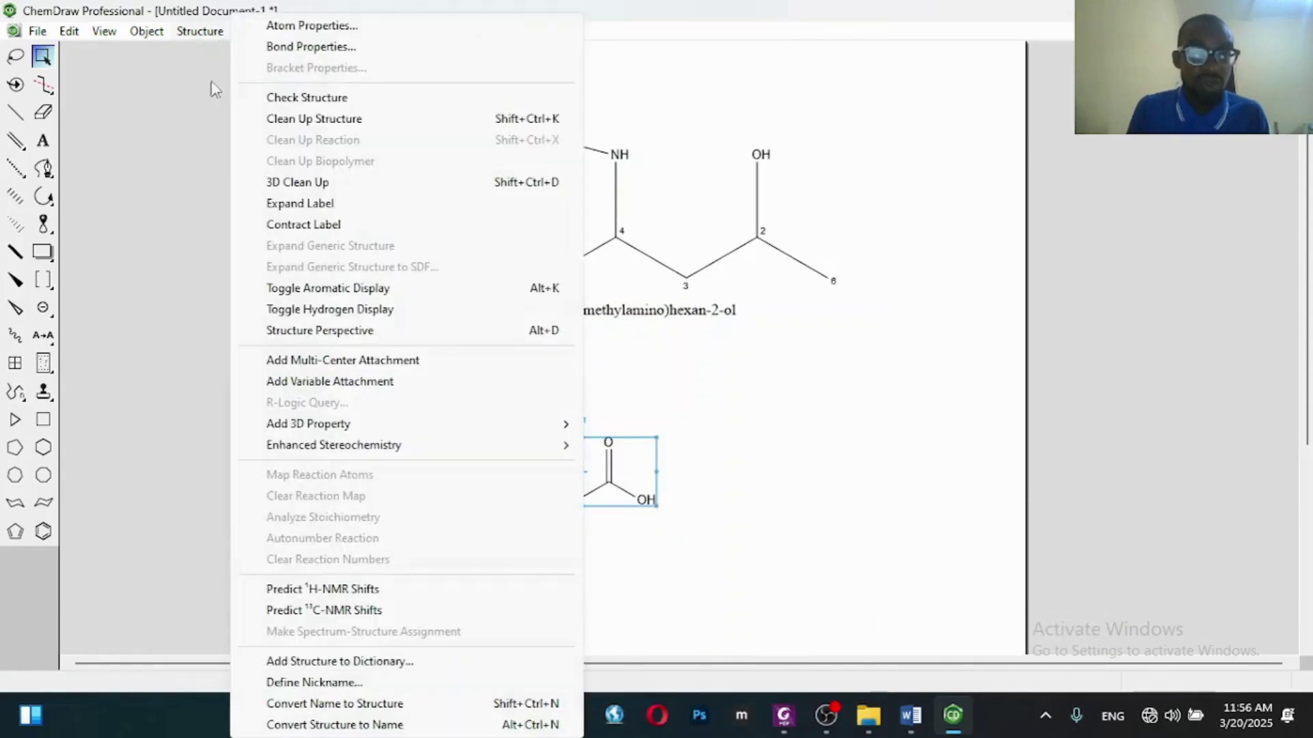
click(375, 726)
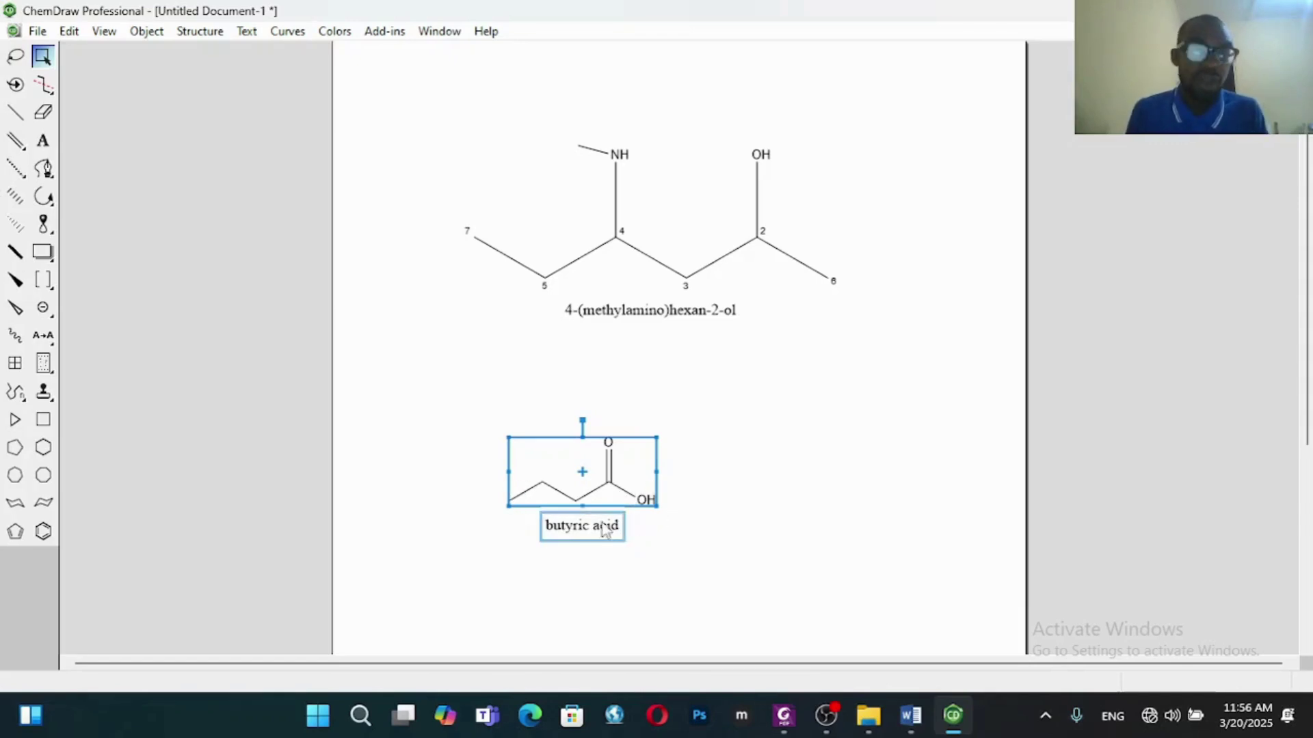
Step: Move the butyric acid structure up slightly and enlarge it to roughly the bond size of the molecule above
drag(582, 472, 587, 427)
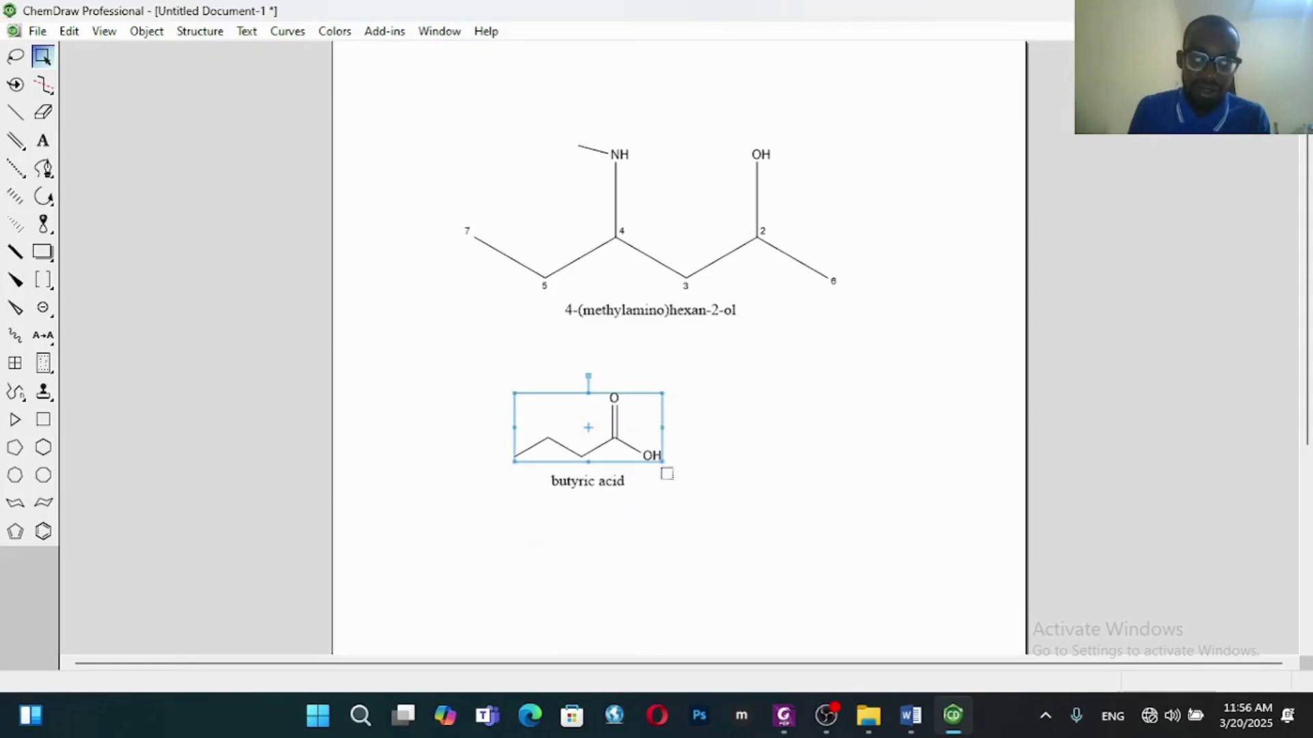
drag(662, 464, 761, 515)
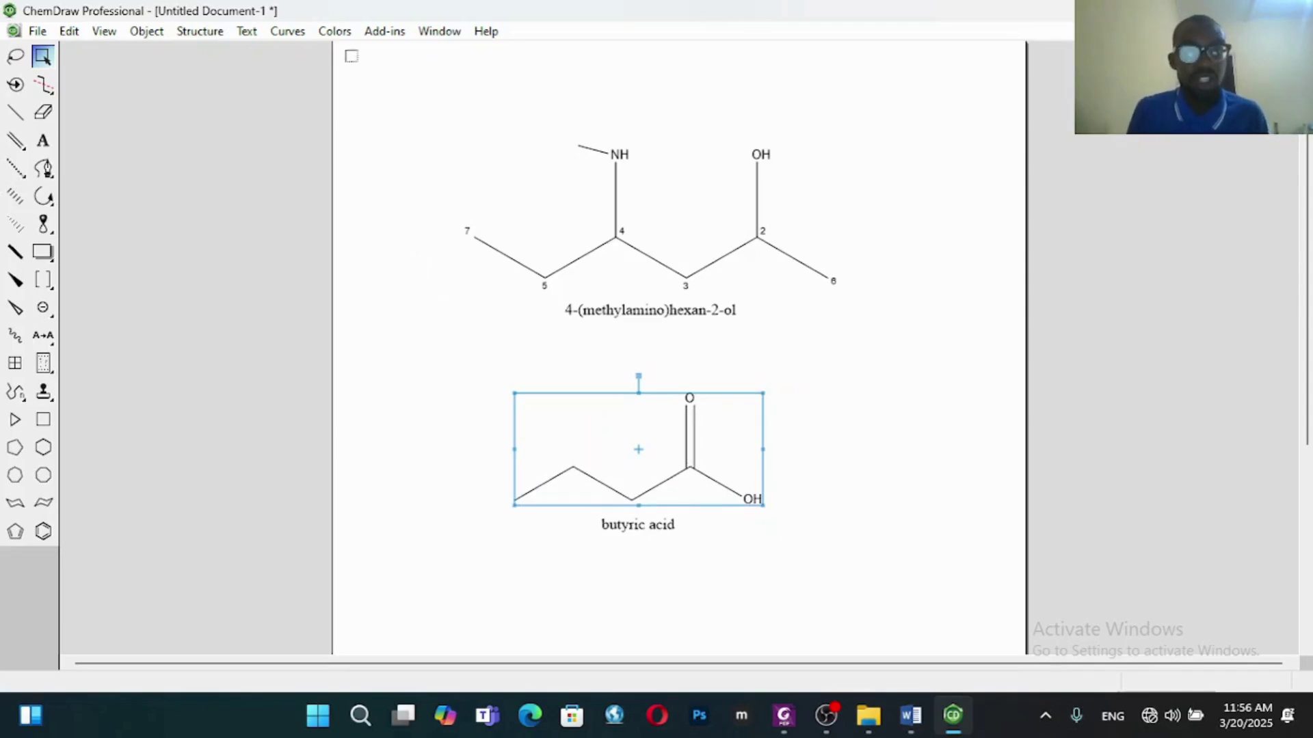
Step: Open the color choices for the selected butyric acid structure
click(337, 34)
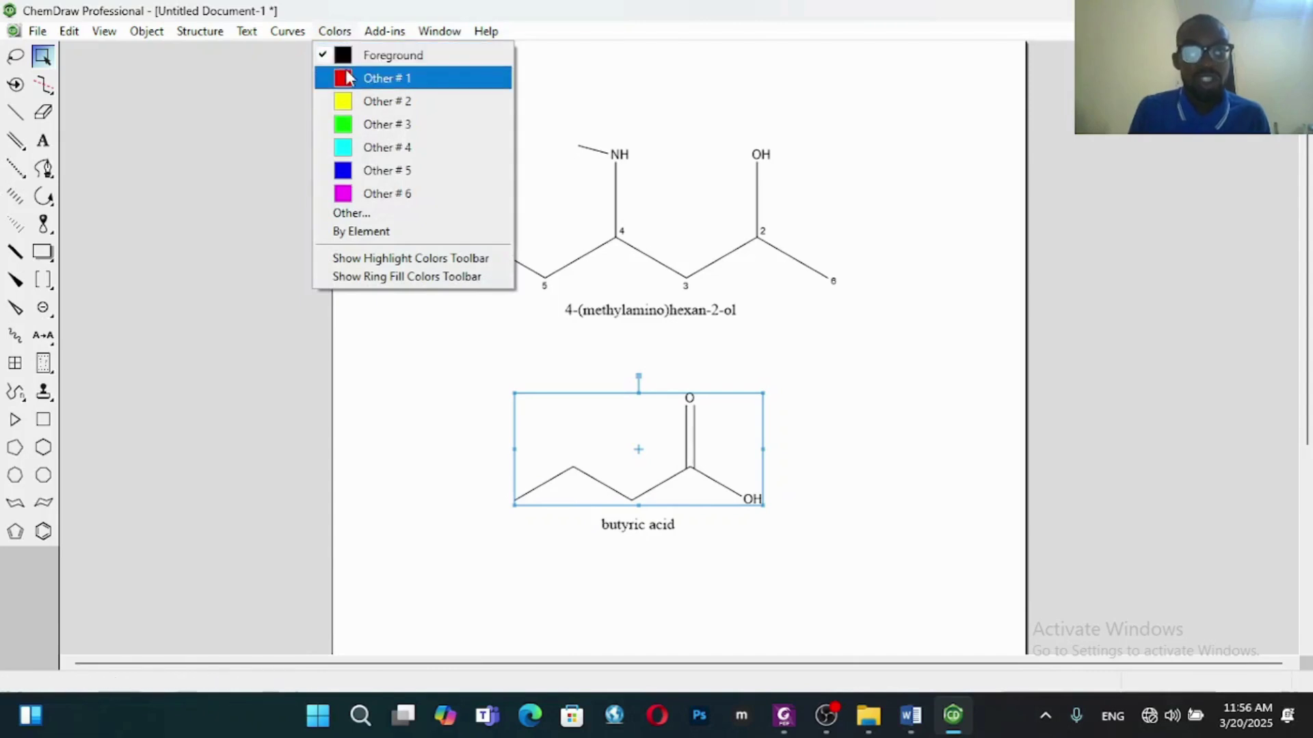